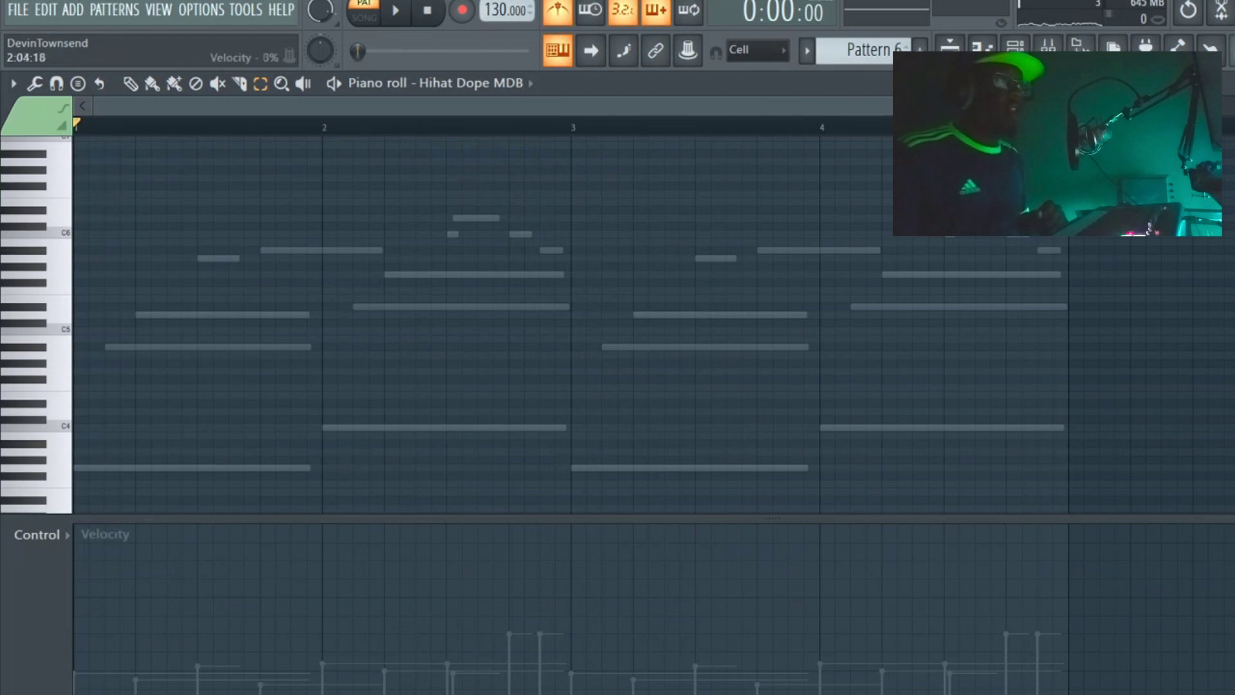
# - Fill the Hihat Dope MDB channel with a note every 2 steps in the channel rack
pyautogui.doubleClick(663, 86)
pyautogui.press('F6')
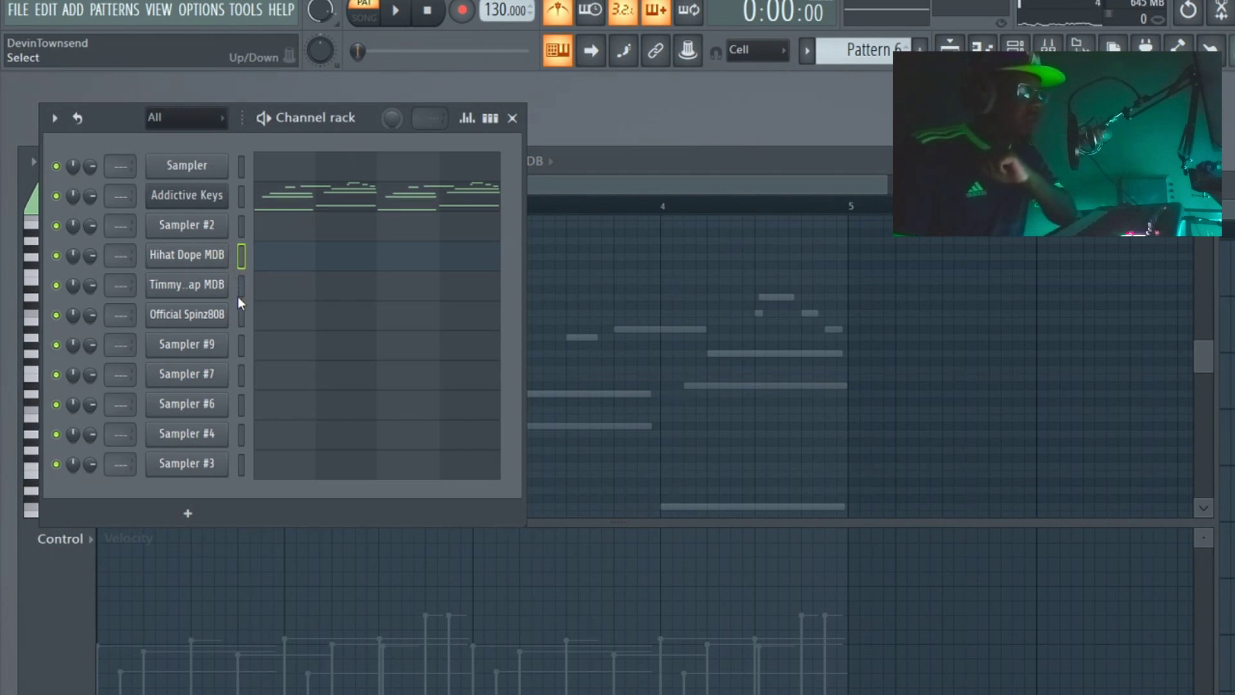
pyautogui.rightClick(219, 263)
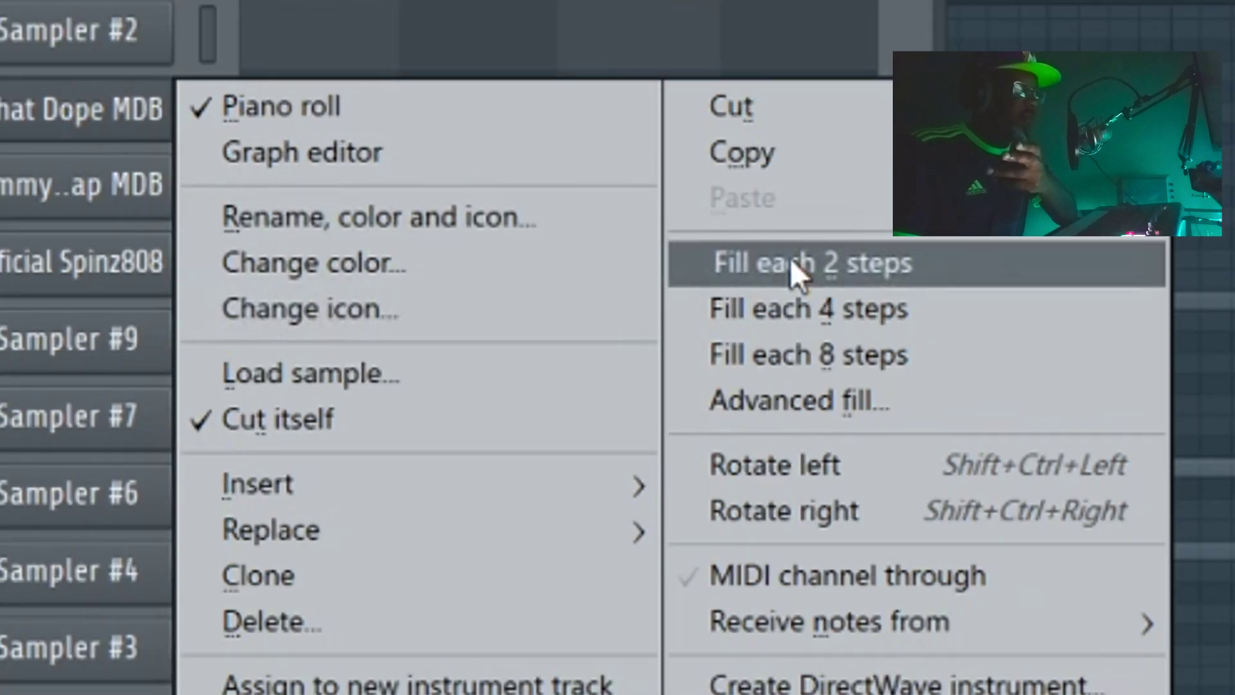
pyautogui.click(617, 290)
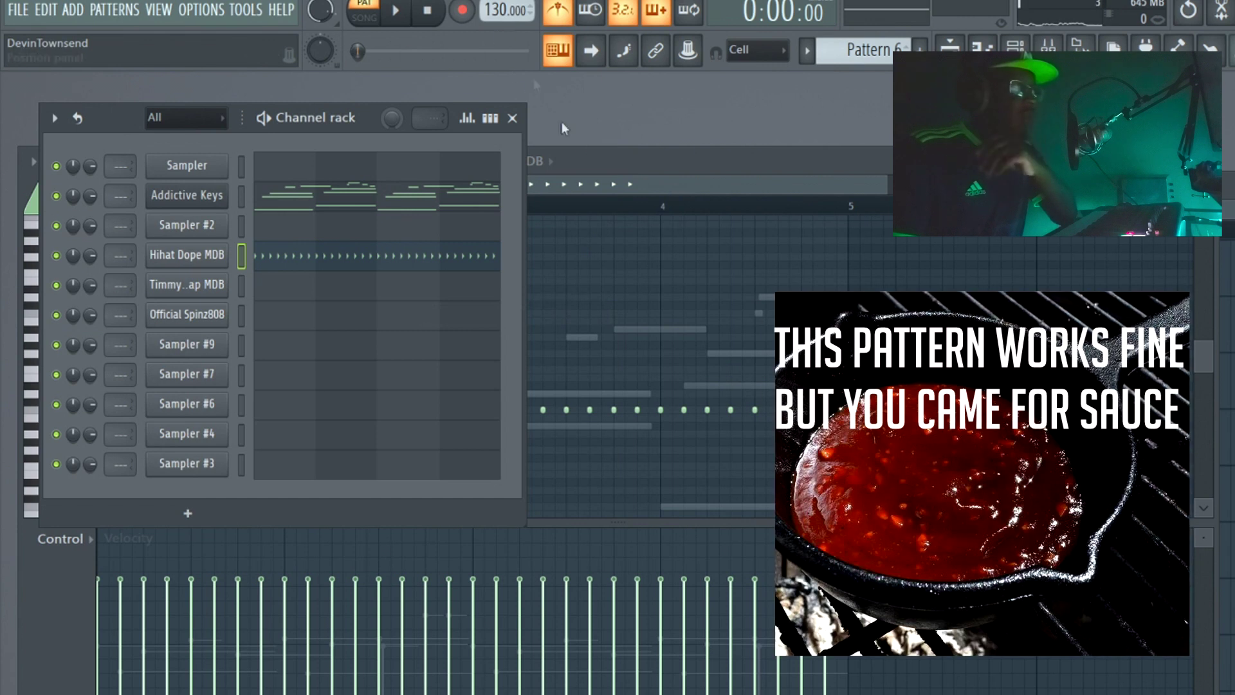
# - Apply quick legato to the hi-hat notes in the piano roll and maximize the piano roll
pyautogui.click(598, 164)
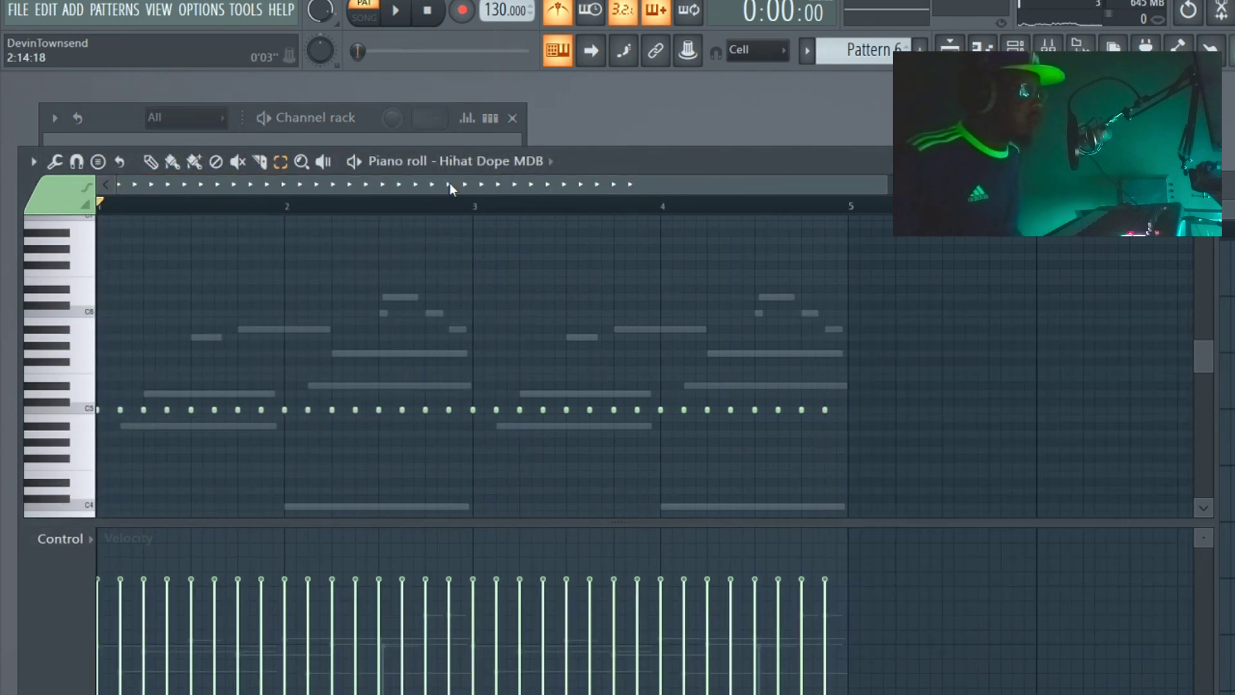
pyautogui.hotkey('ctrl', 'l')
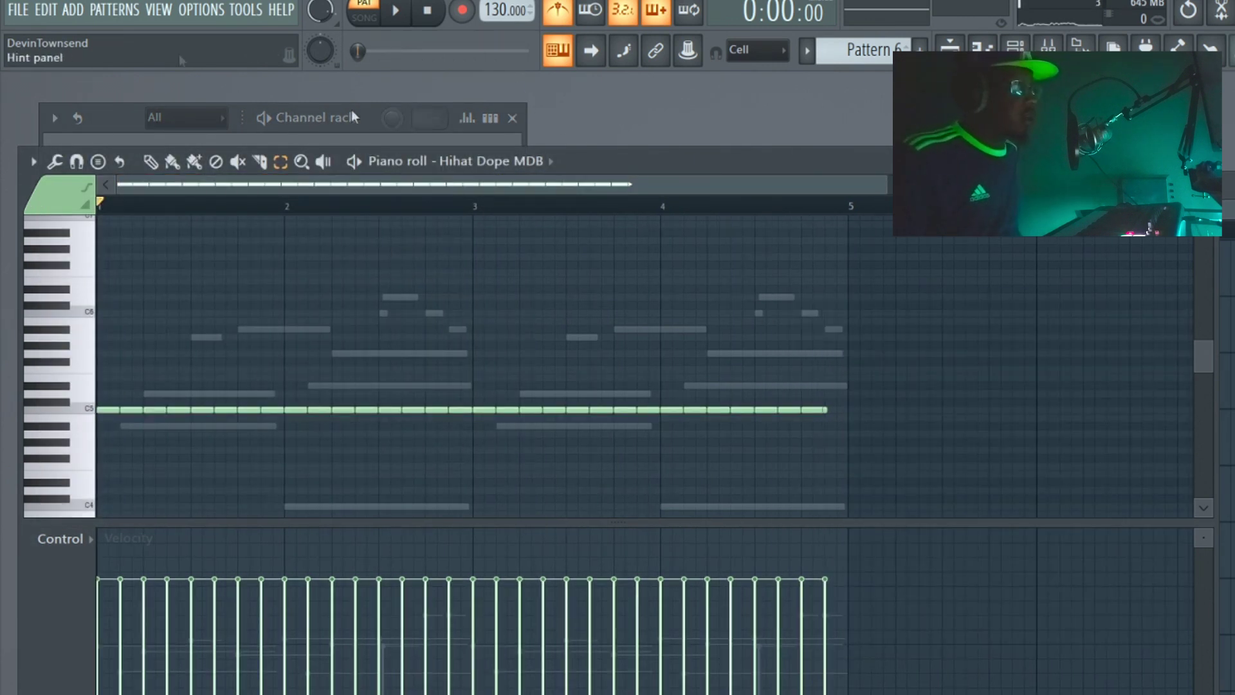
pyautogui.doubleClick(654, 162)
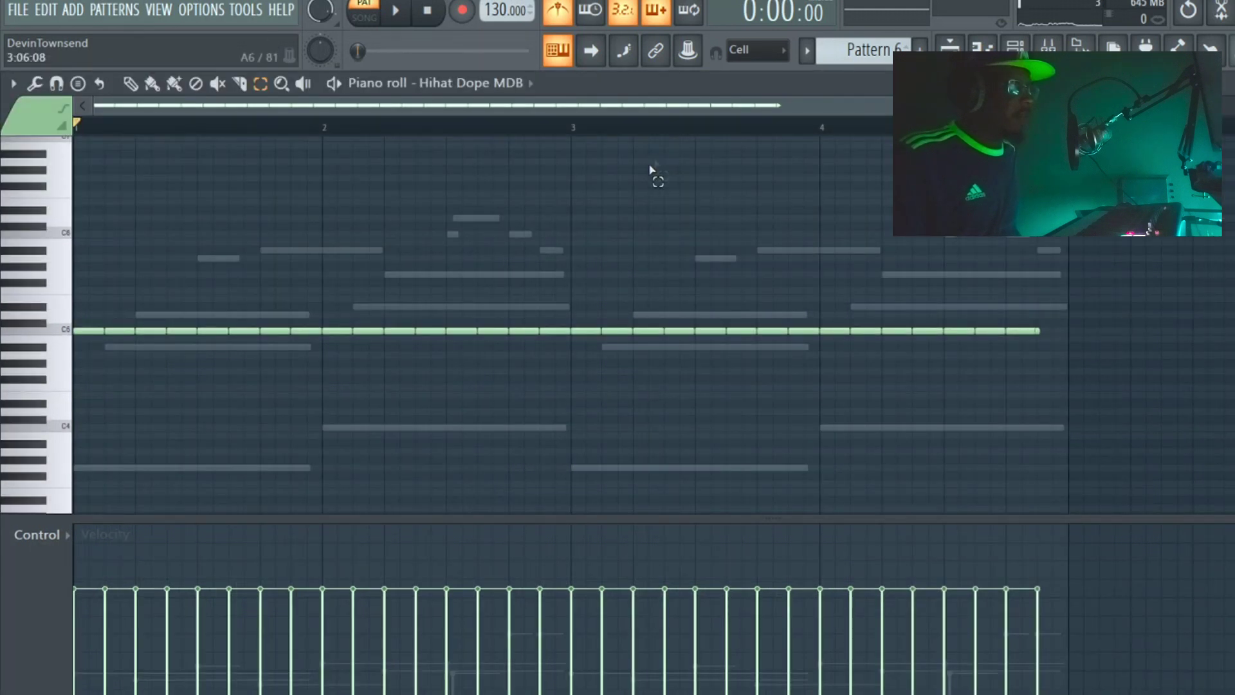
pyautogui.keyDown('ctrl'); pyautogui.click(154, 332); pyautogui.keyUp('ctrl')
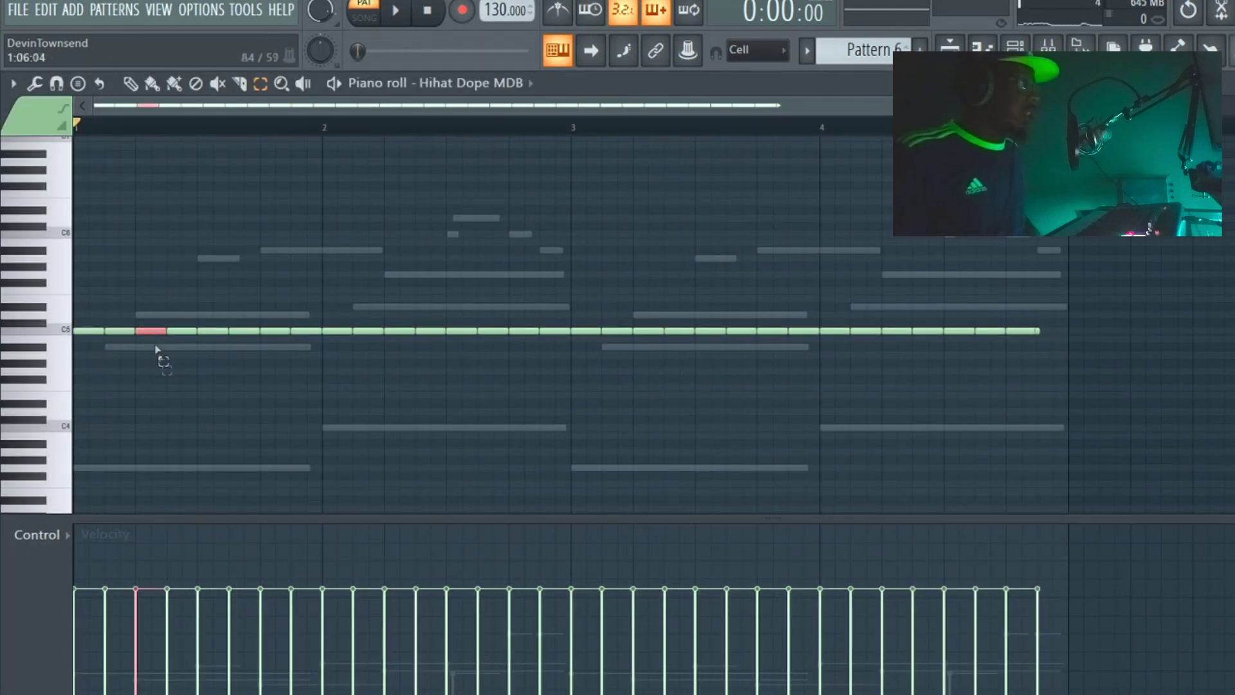
pyautogui.click(35, 85)
pyautogui.click(114, 251)
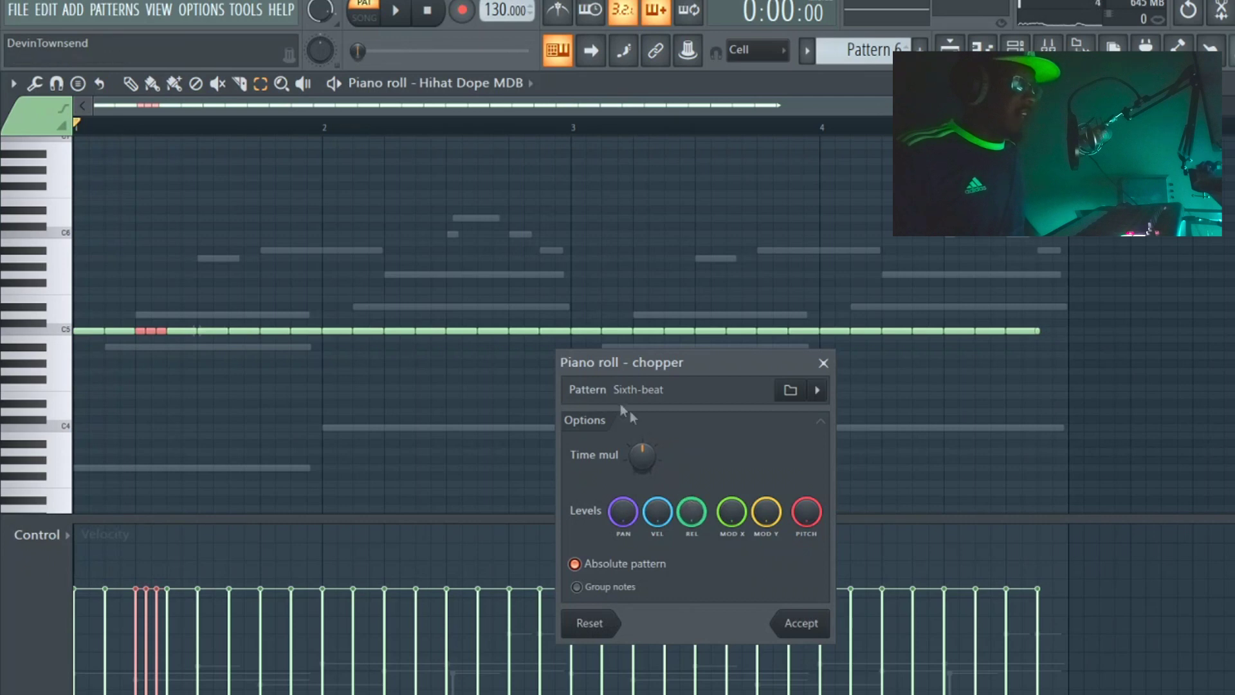
pyautogui.click(791, 390)
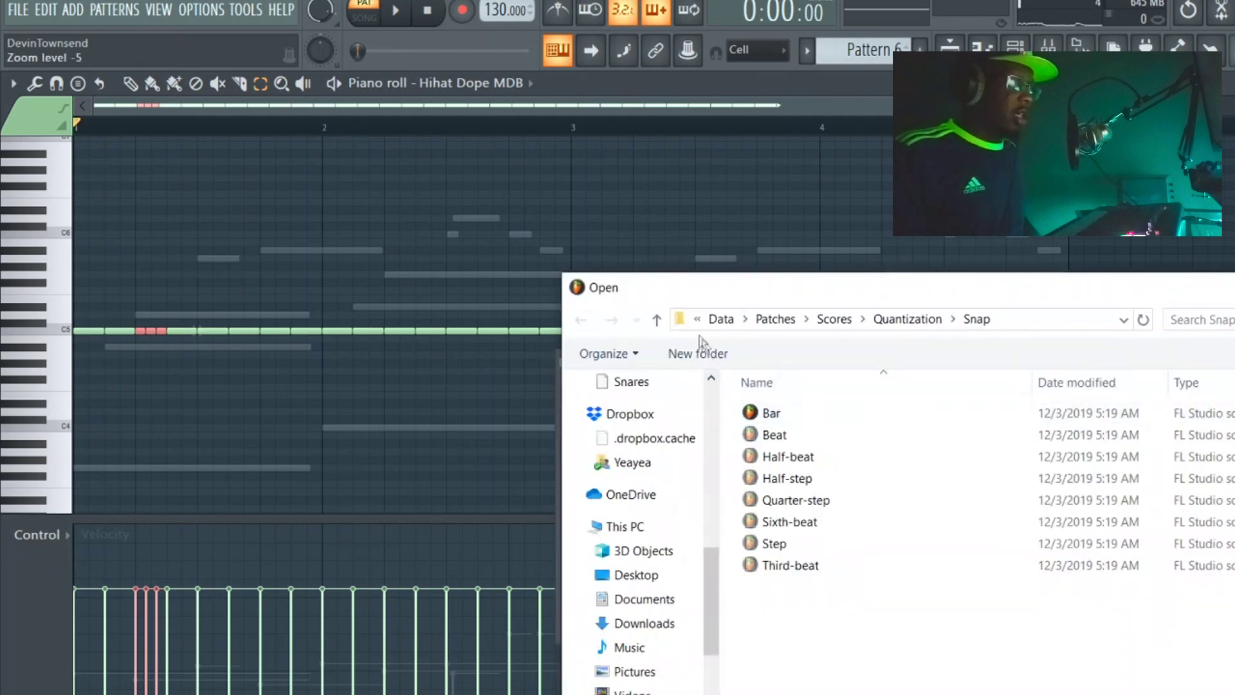
pyautogui.doubleClick(774, 543)
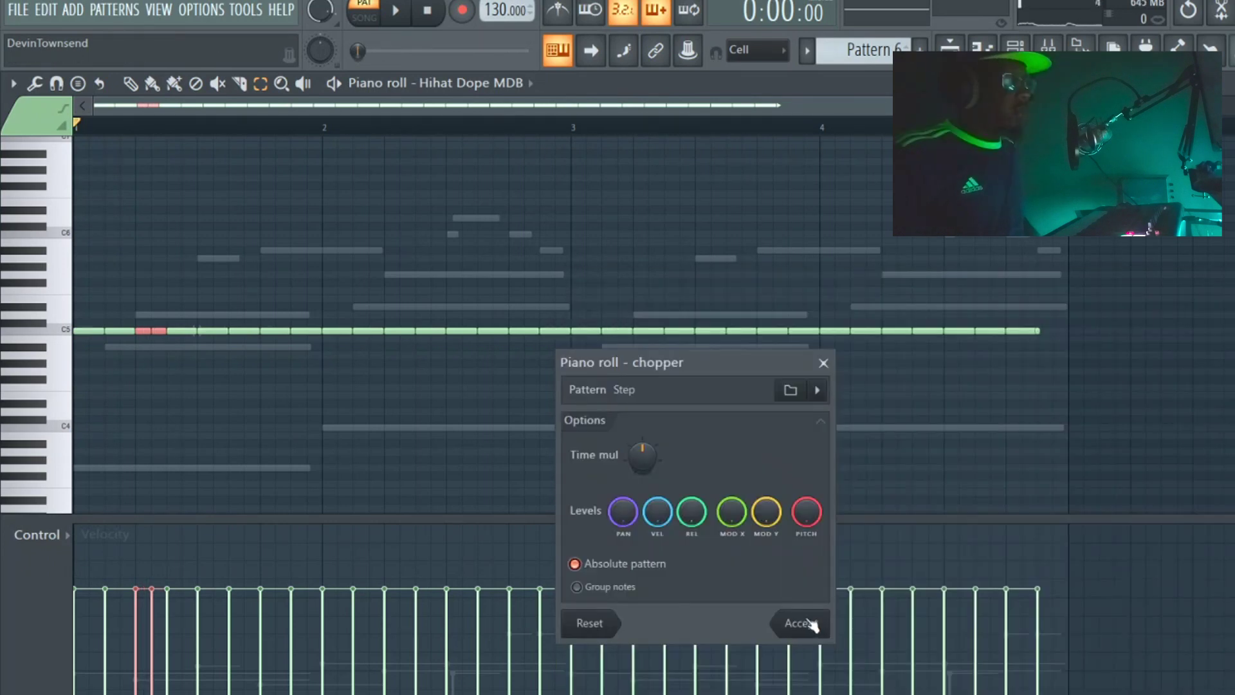
pyautogui.click(818, 361)
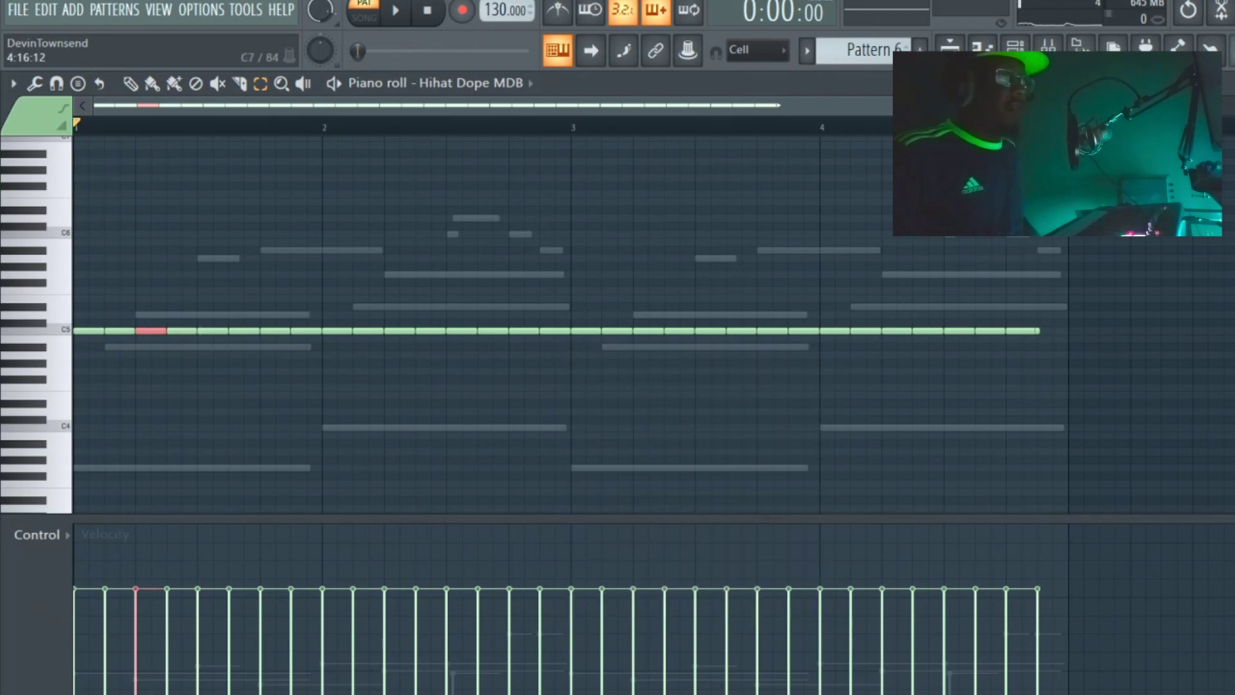
# - Split the third hi-hat note of bar 1 into two half-length C5 notes
pyautogui.scroll(5, 565, 160)
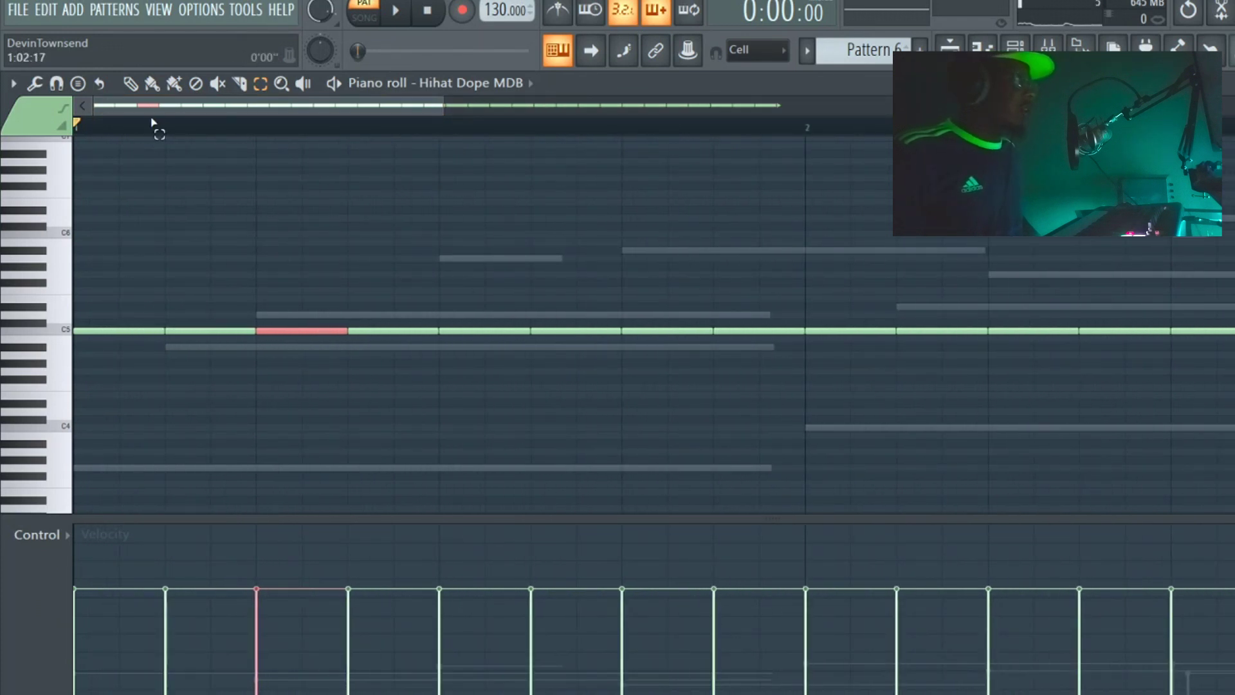
pyautogui.moveTo(347, 331); pyautogui.dragTo(301, 330)
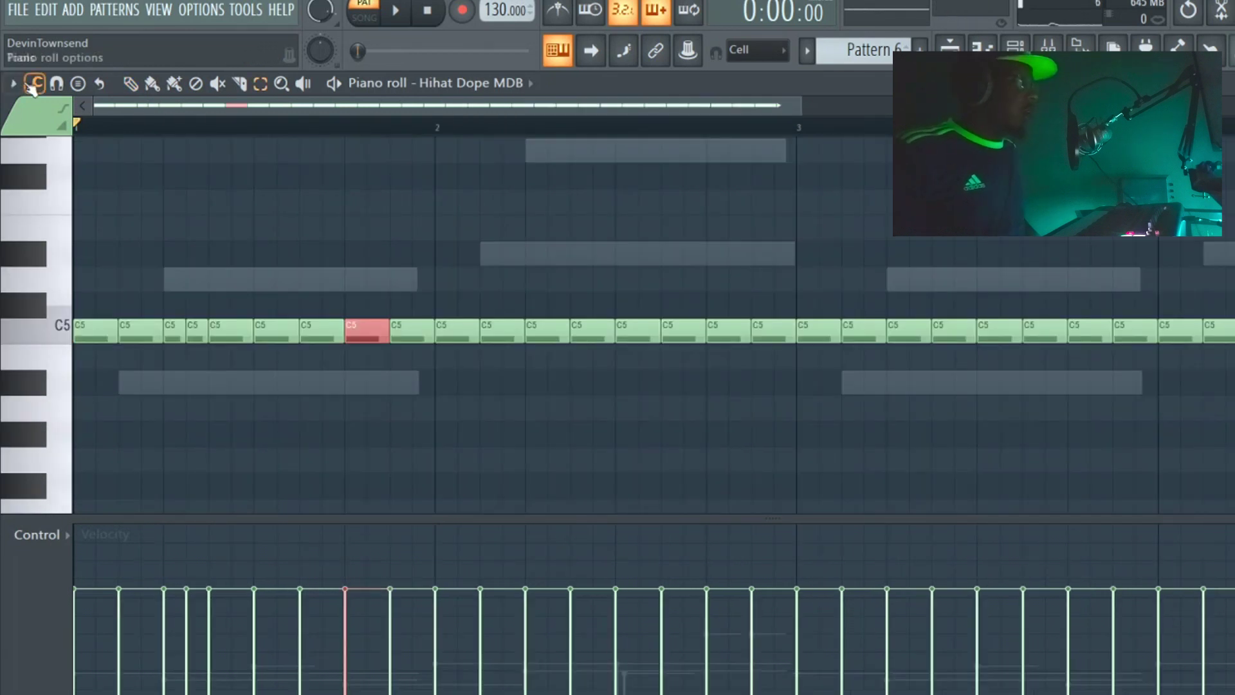
# - Chop the seventh hi-hat note of bar 1 into four slices using the Step pattern with a reduced time multiplier
pyautogui.click(13, 84)
pyautogui.click(36, 84)
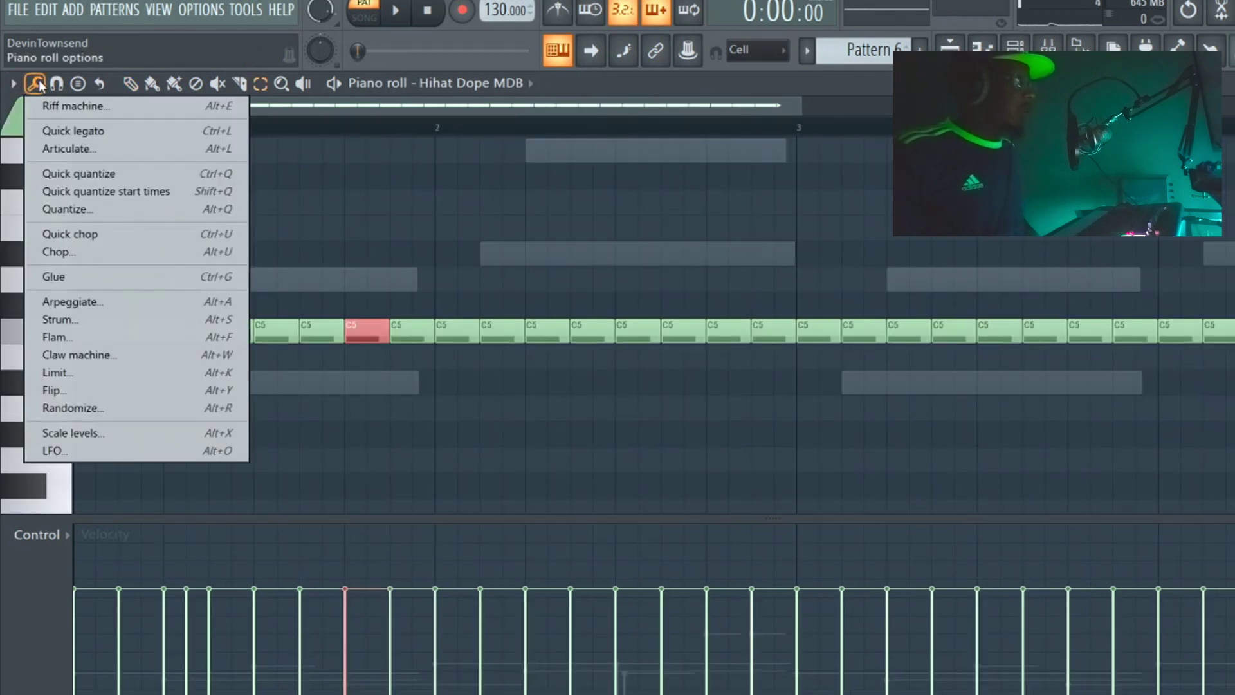
pyautogui.click(90, 253)
pyautogui.scroll(-1, 643, 389)
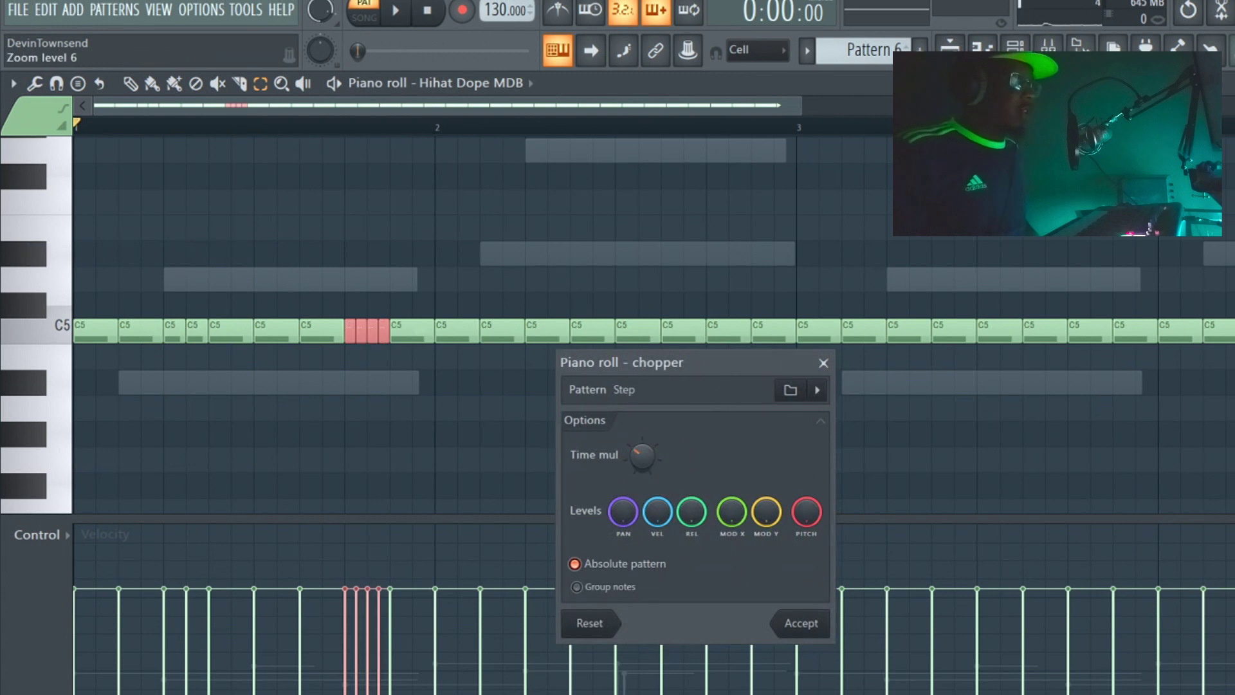
pyautogui.click(799, 623)
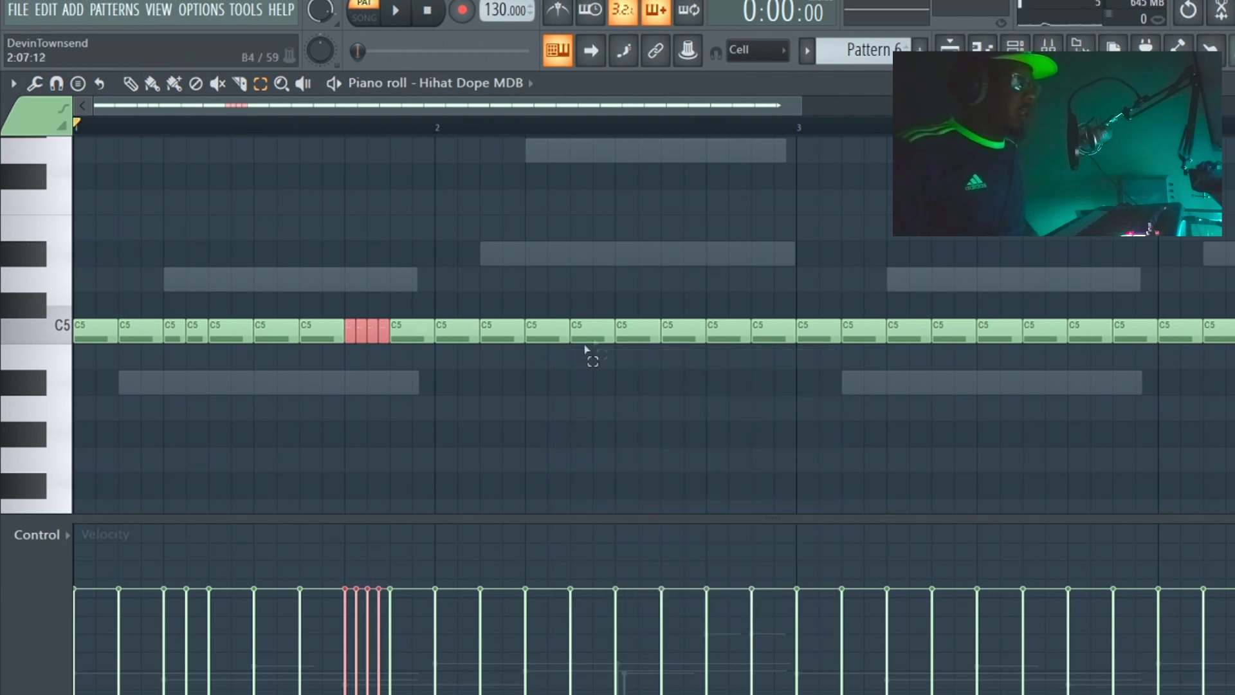
# - Chop the third hi-hat note of bar 2 into eight slices using the Step pattern and a lower time multiplier
pyautogui.click(547, 330)
pyautogui.click(35, 84)
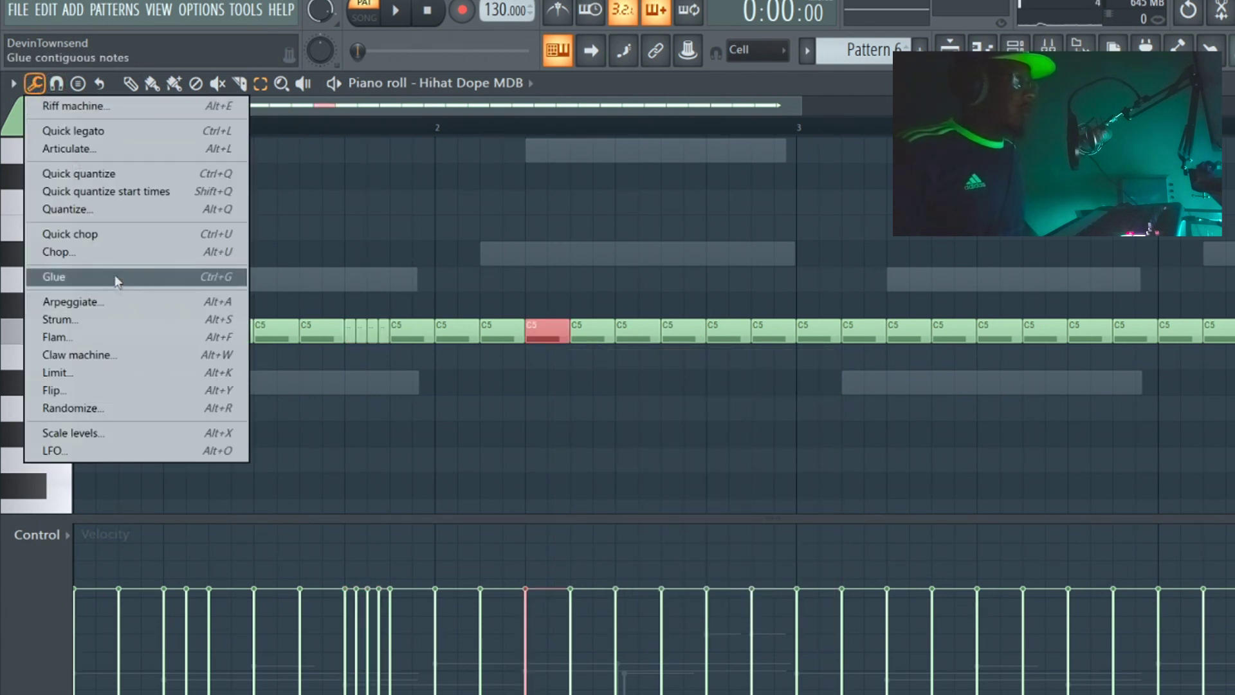
pyautogui.click(96, 254)
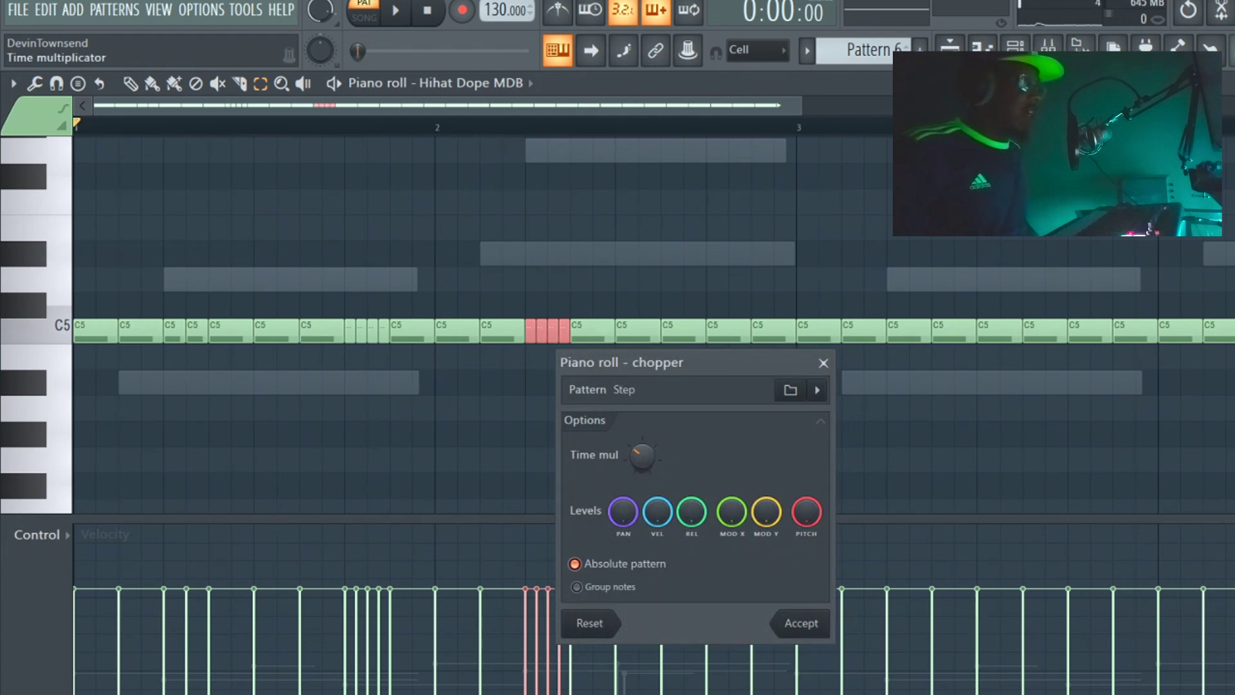
pyautogui.scroll(-1, 641, 456)
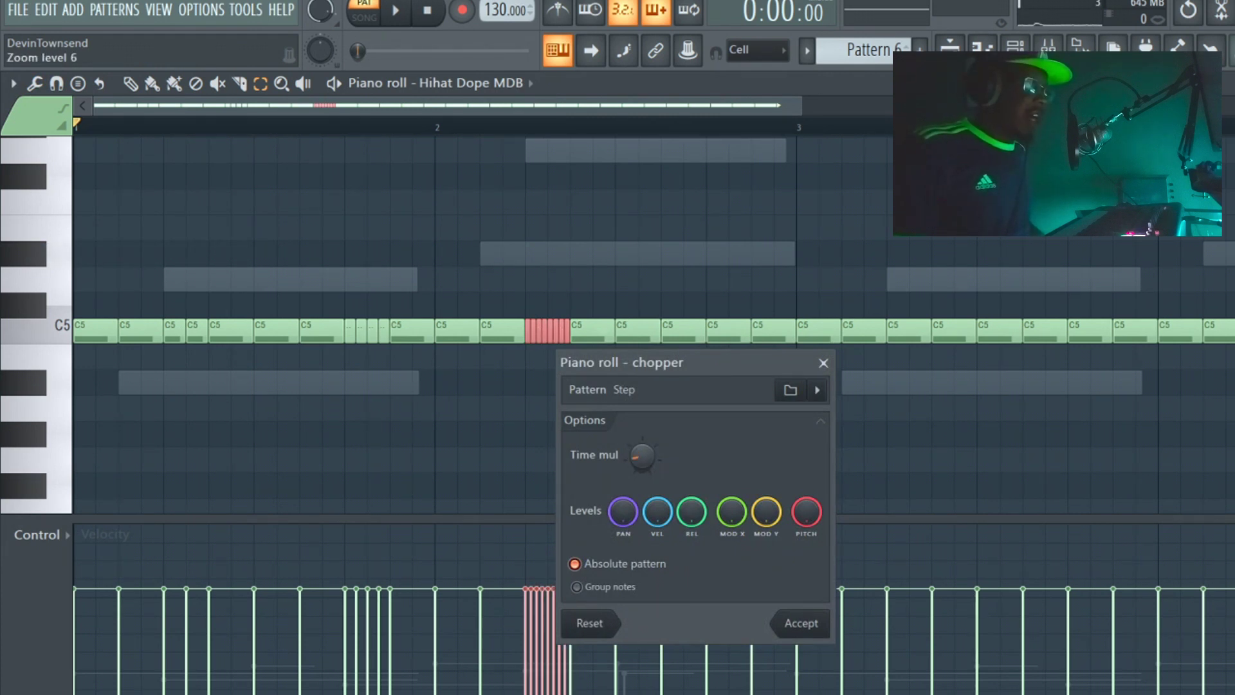
pyautogui.click(802, 622)
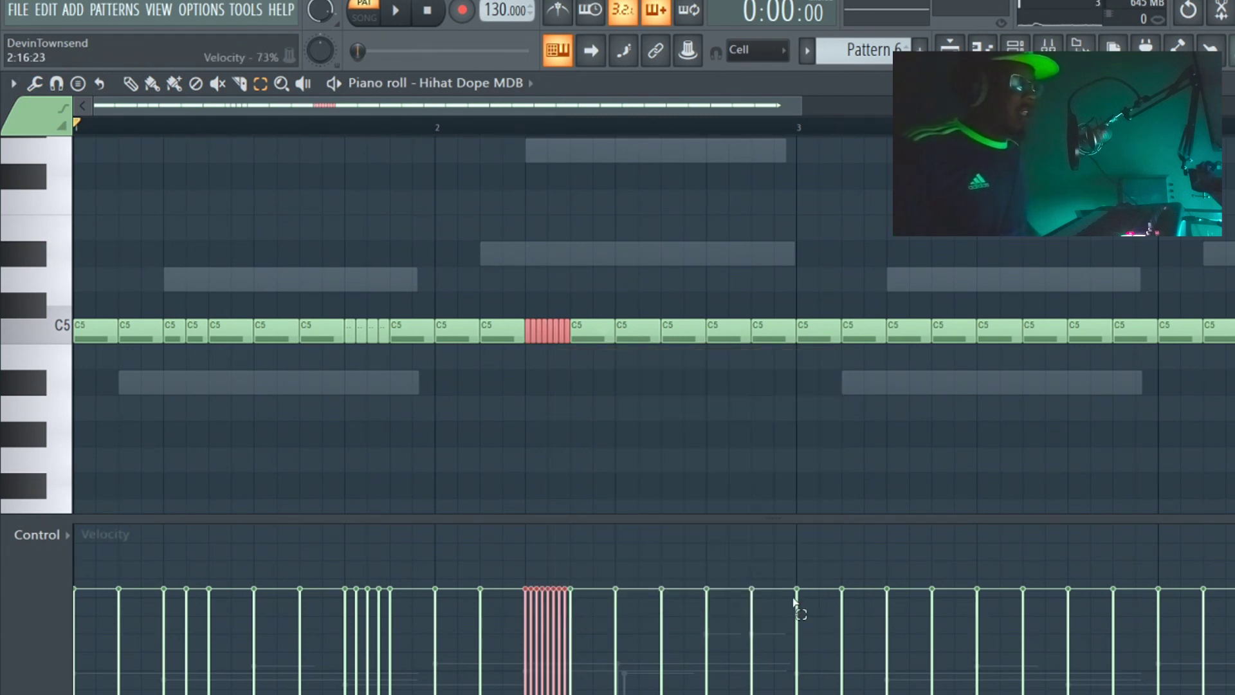
# - Chop the seventh hi-hat note of bar 2 into sixteen slices by lowering the Step pattern's time multiplier further
pyautogui.click(728, 330)
pyautogui.click(35, 83)
pyautogui.click(95, 251)
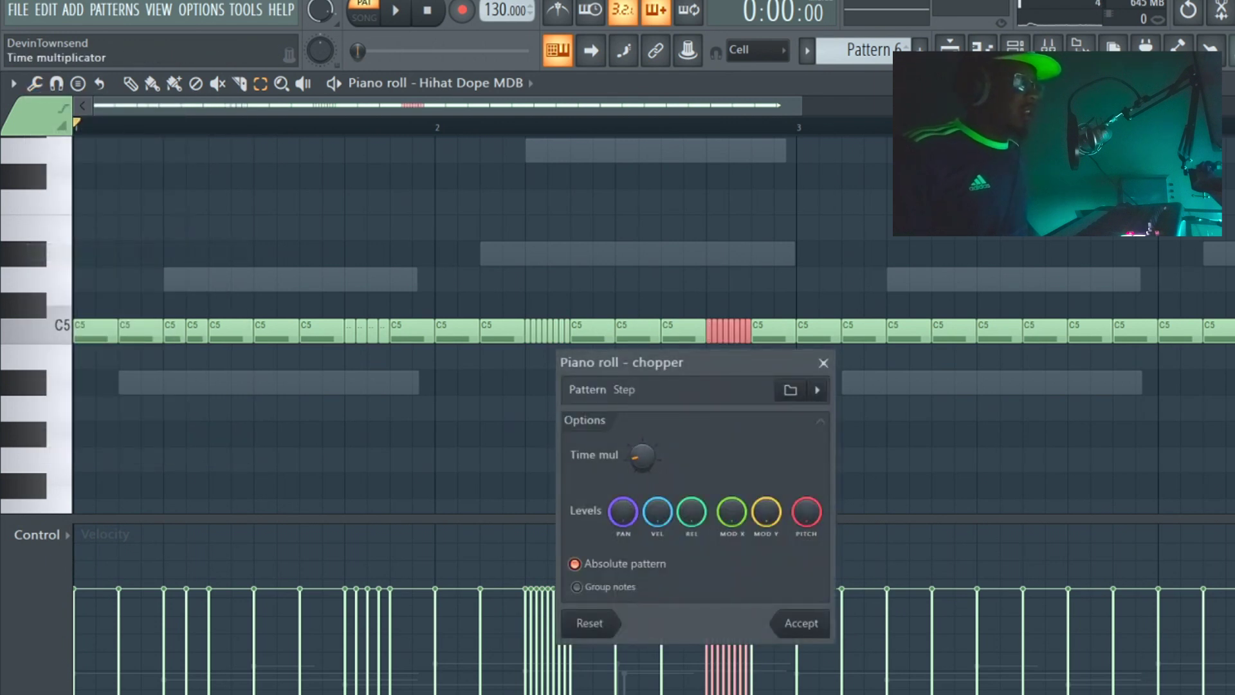
pyautogui.click(809, 622)
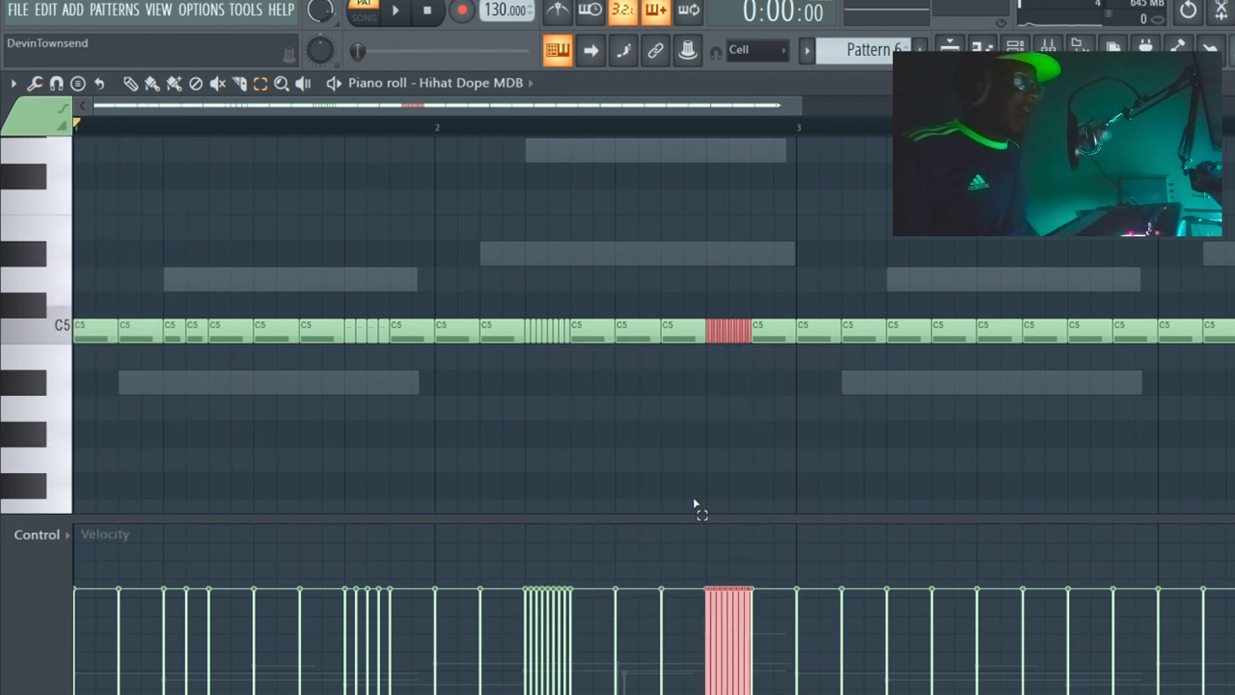
# - Select bars 1 and 2 on the timeline as the loop region and play the hi-hat pattern
pyautogui.moveTo(792, 127); pyautogui.dragTo(74, 128)
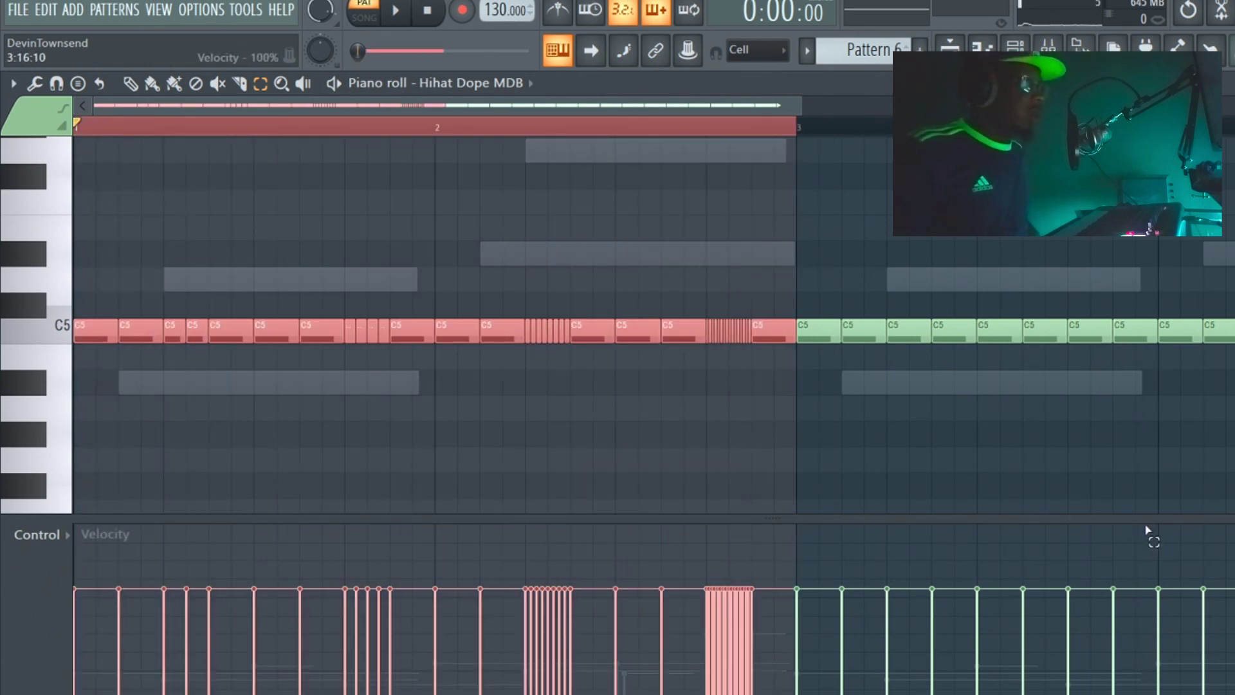
pyautogui.press('space')
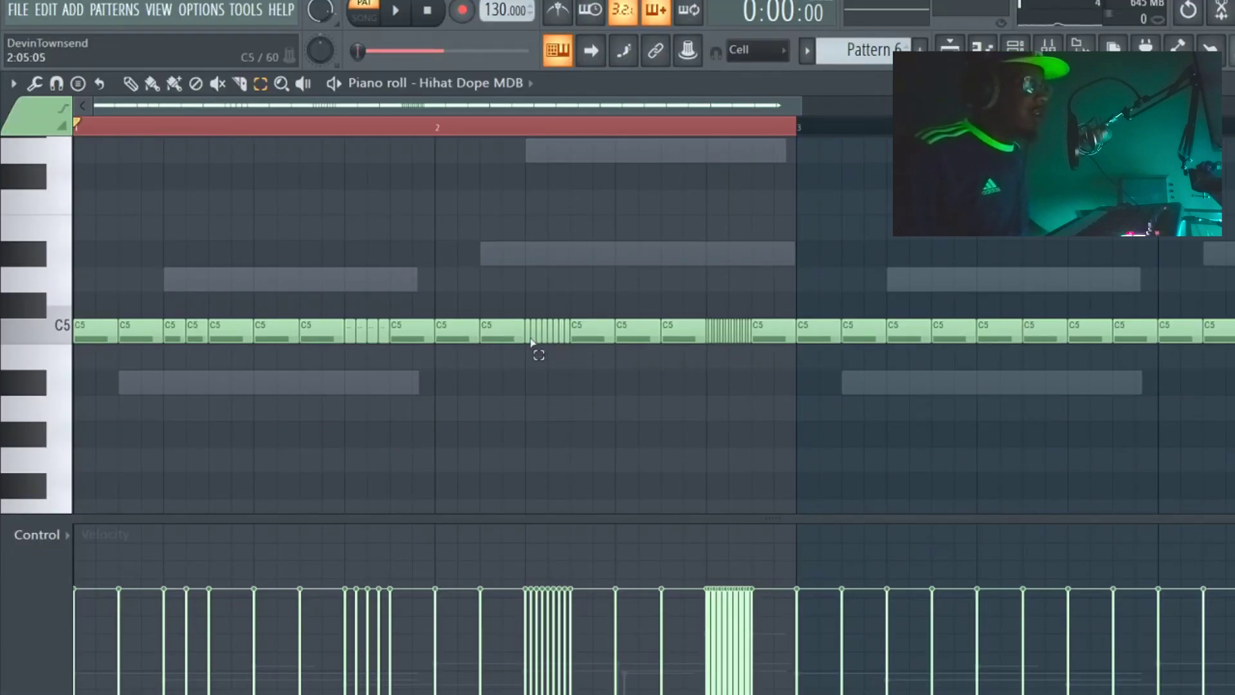
# - Delete the second half of the four-slice roll in bar 1 and of the eight-slice roll in bar 2, and audition the pattern
pyautogui.moveTo(366, 346); pyautogui.dragTo(390, 350)
pyautogui.press('Delete')
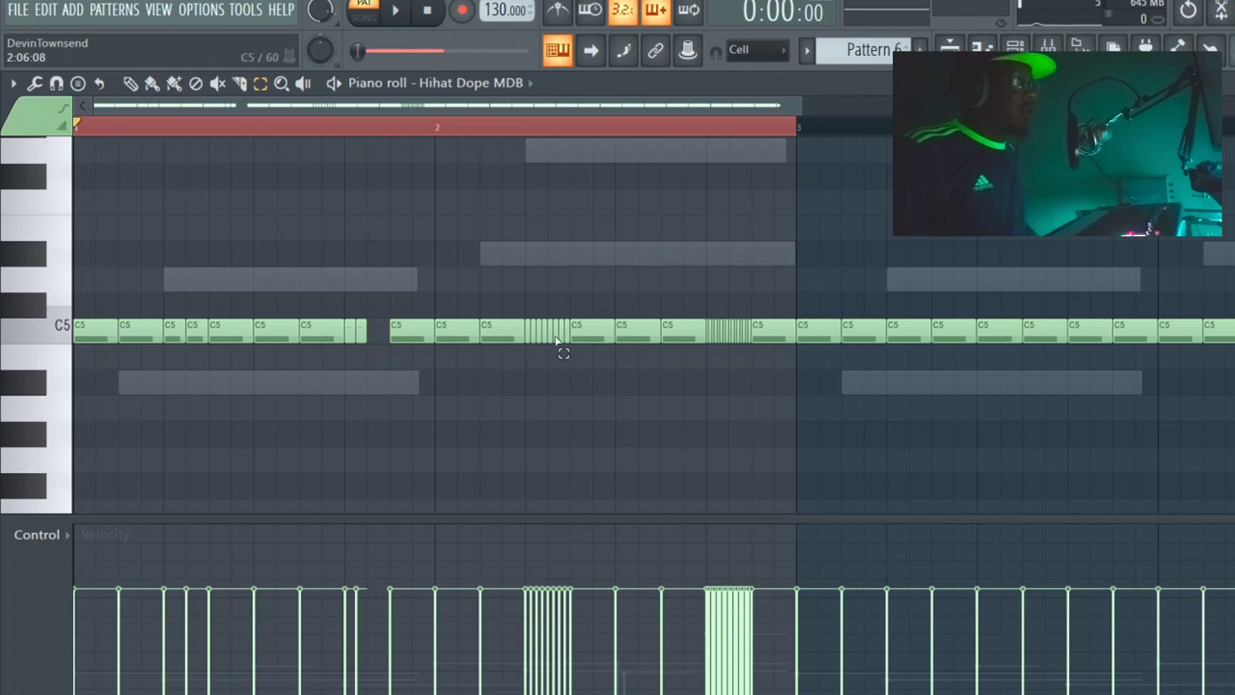
pyautogui.moveTo(555, 339)
pyautogui.mouseDown()
pyautogui.moveTo(571, 352)
pyautogui.moveTo(559, 340)
pyautogui.mouseUp()
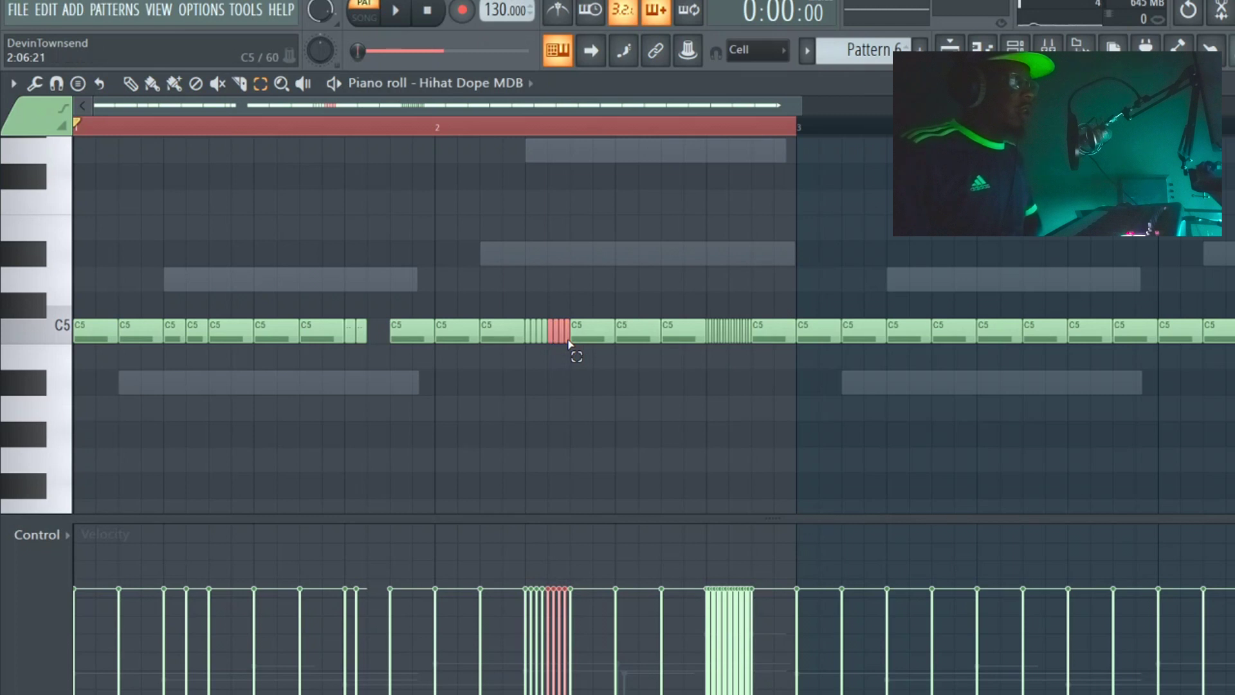
pyautogui.press('Delete')
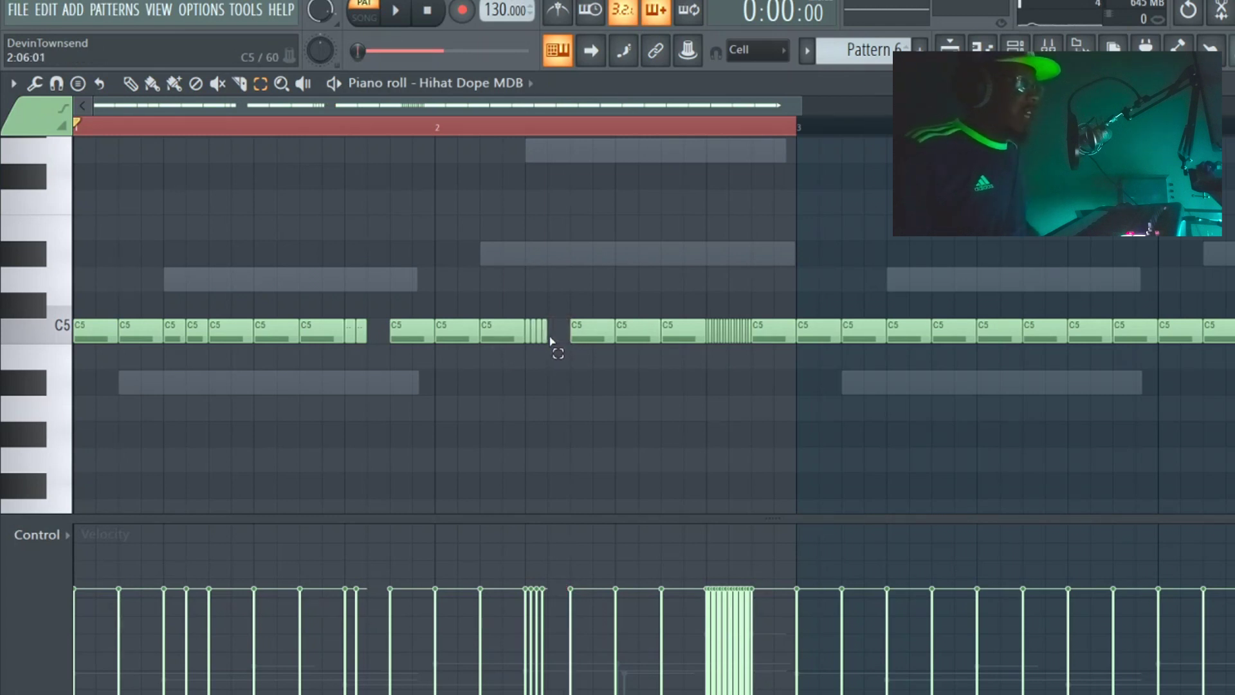
pyautogui.click(410, 12)
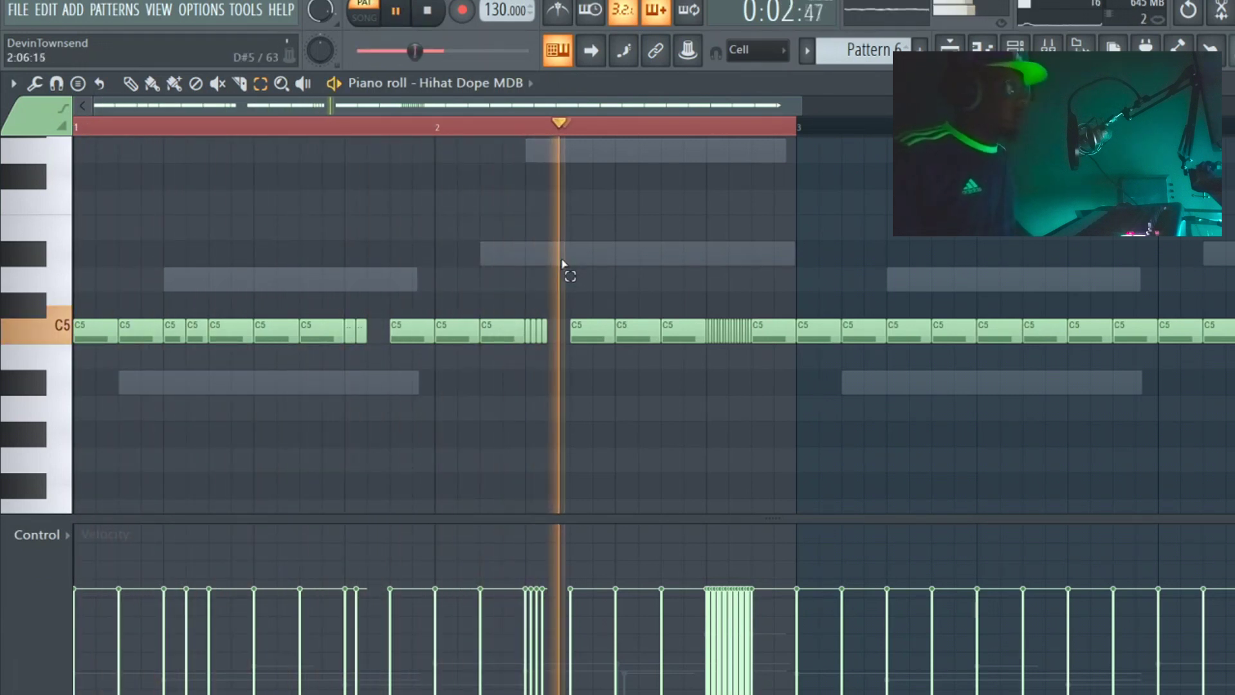
pyautogui.press('space')
# - Ramp the velocities of the sixteen-slice roll in bar 2 steeply downward from its first slice and audition it
pyautogui.moveTo(751, 618); pyautogui.dragTo(716, 595)
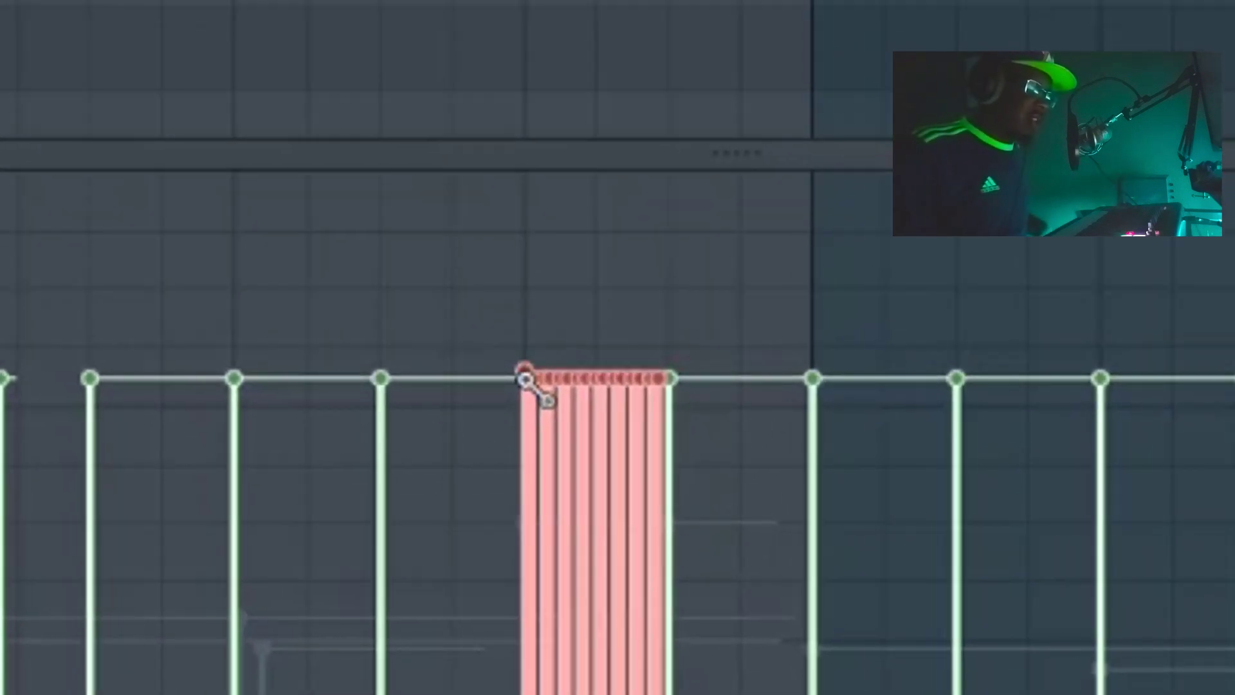
pyautogui.moveTo(525, 379)
pyautogui.mouseDown()
pyautogui.moveTo(543, 388)
pyautogui.moveTo(585, 474)
pyautogui.moveTo(593, 573)
pyautogui.moveTo(647, 669)
pyautogui.moveTo(627, 691)
pyautogui.moveTo(576, 692)
pyautogui.mouseUp()
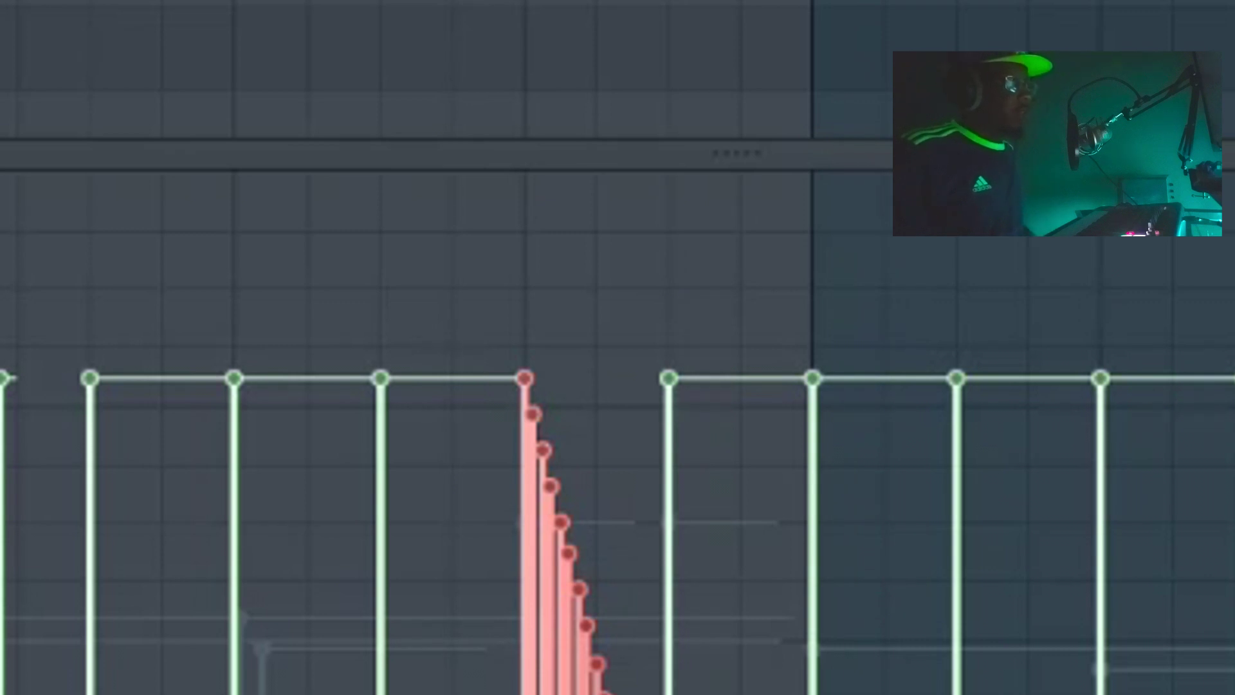
pyautogui.press('space')
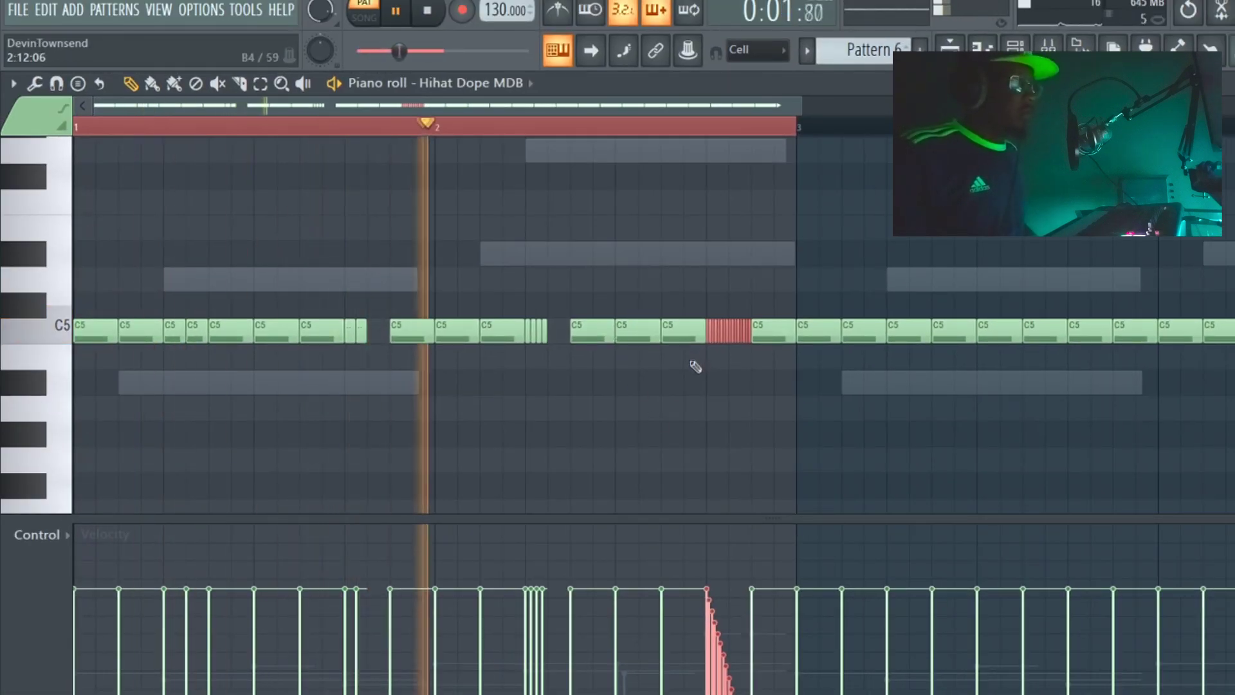
pyautogui.press('space')
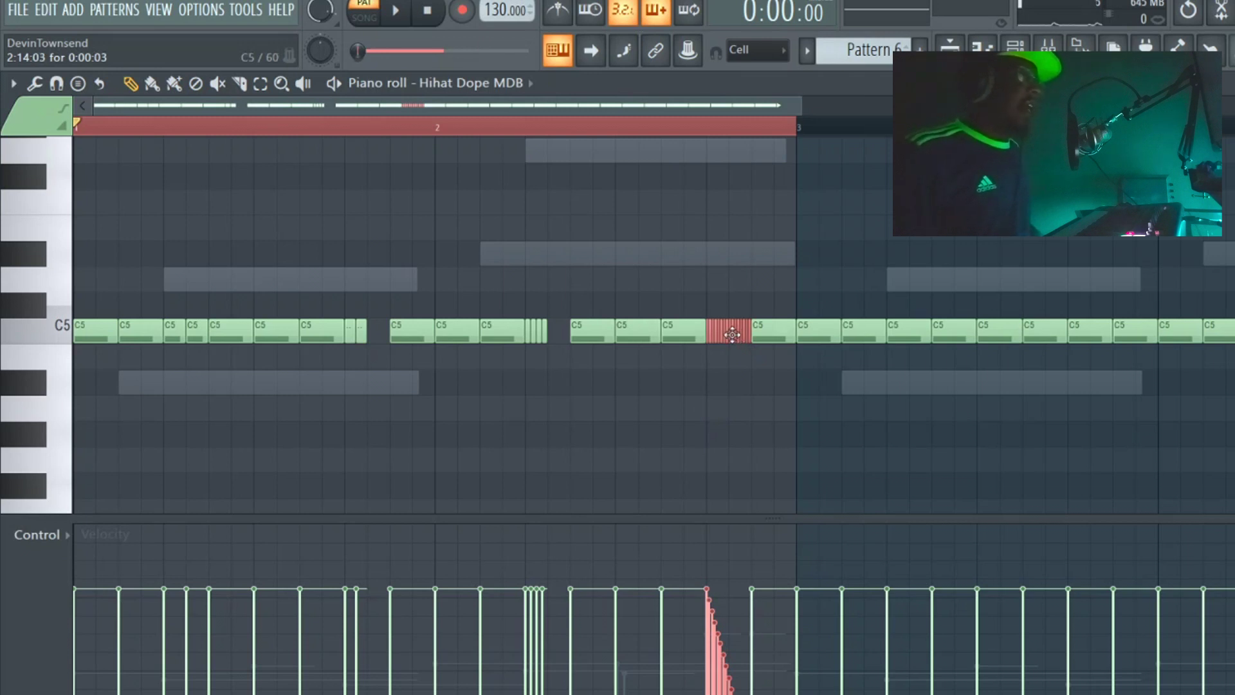
# - Transpose the sixteen-slice roll in bar 2 up to D#5 and audition the pitch change
pyautogui.moveTo(732, 327); pyautogui.dragTo(727, 252)
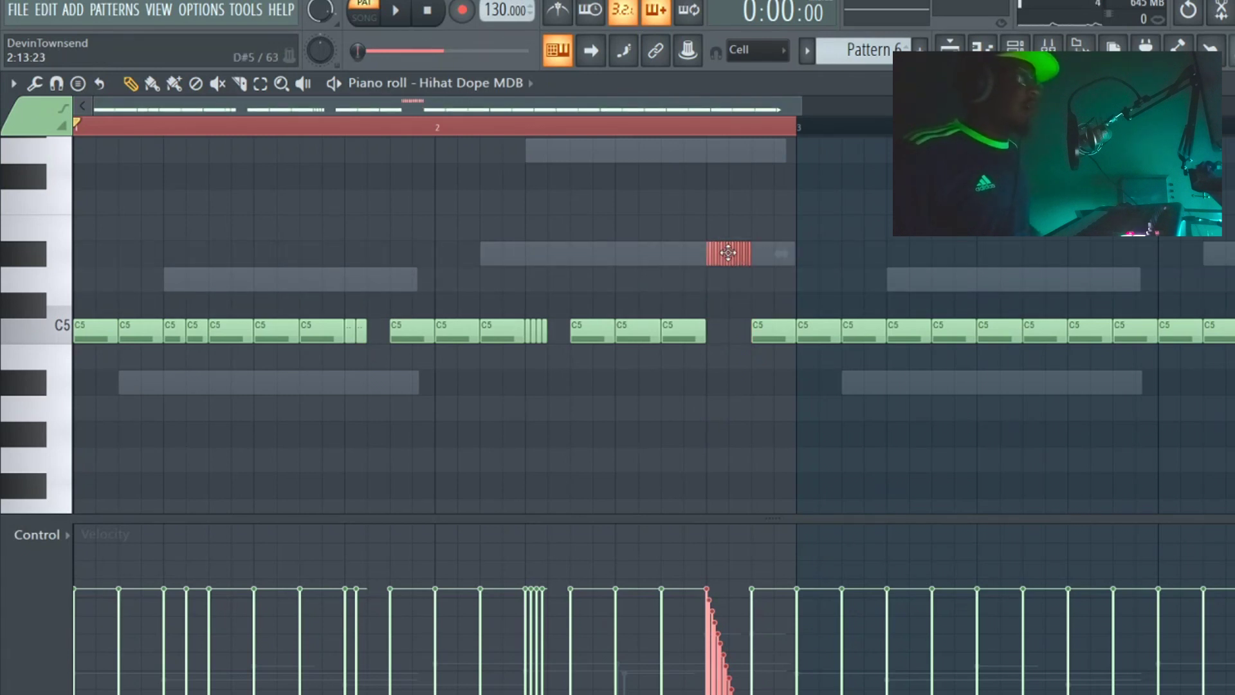
pyautogui.press('space')
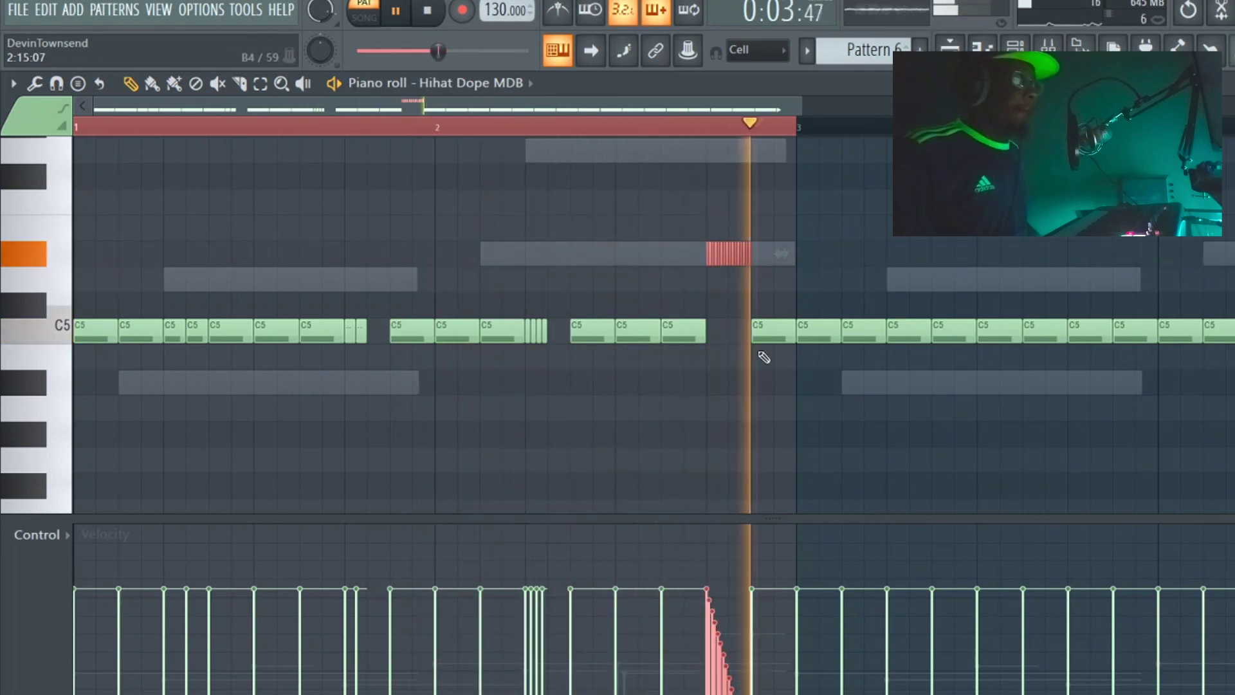
pyautogui.press('space')
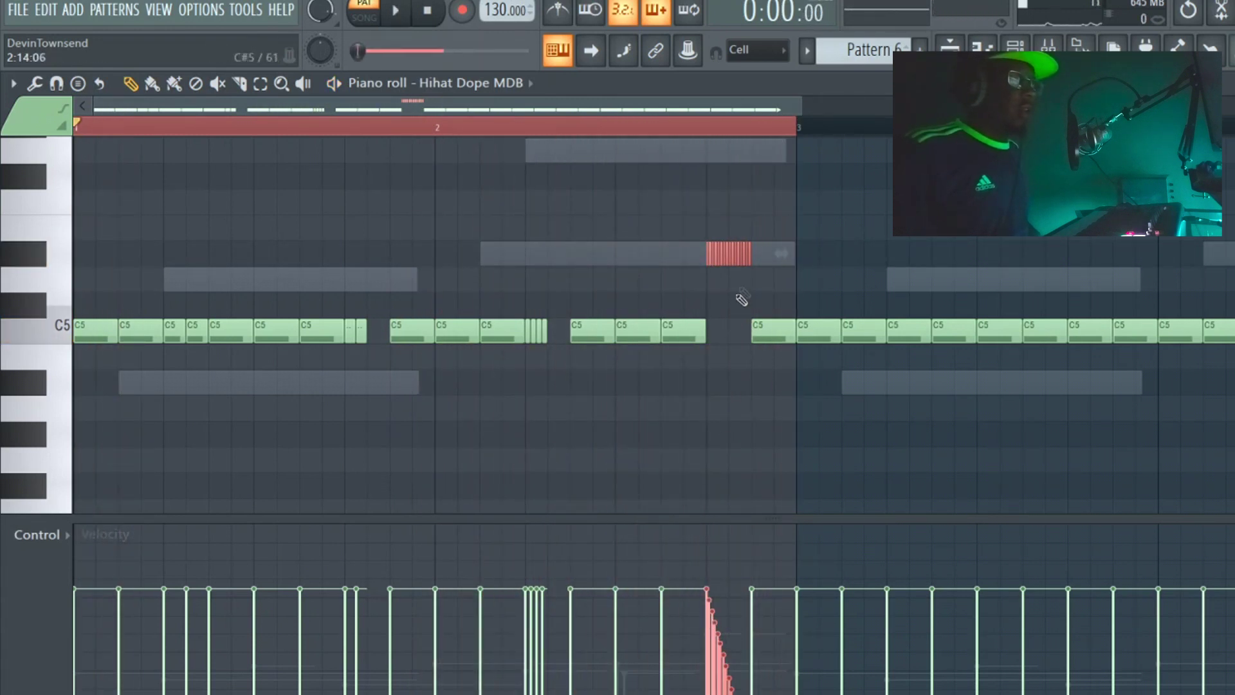
# - Erase the tail of the sixteen-slice D#5 roll in bar 2, make its velocities fall more steeply, and audition it
pyautogui.click(746, 259)
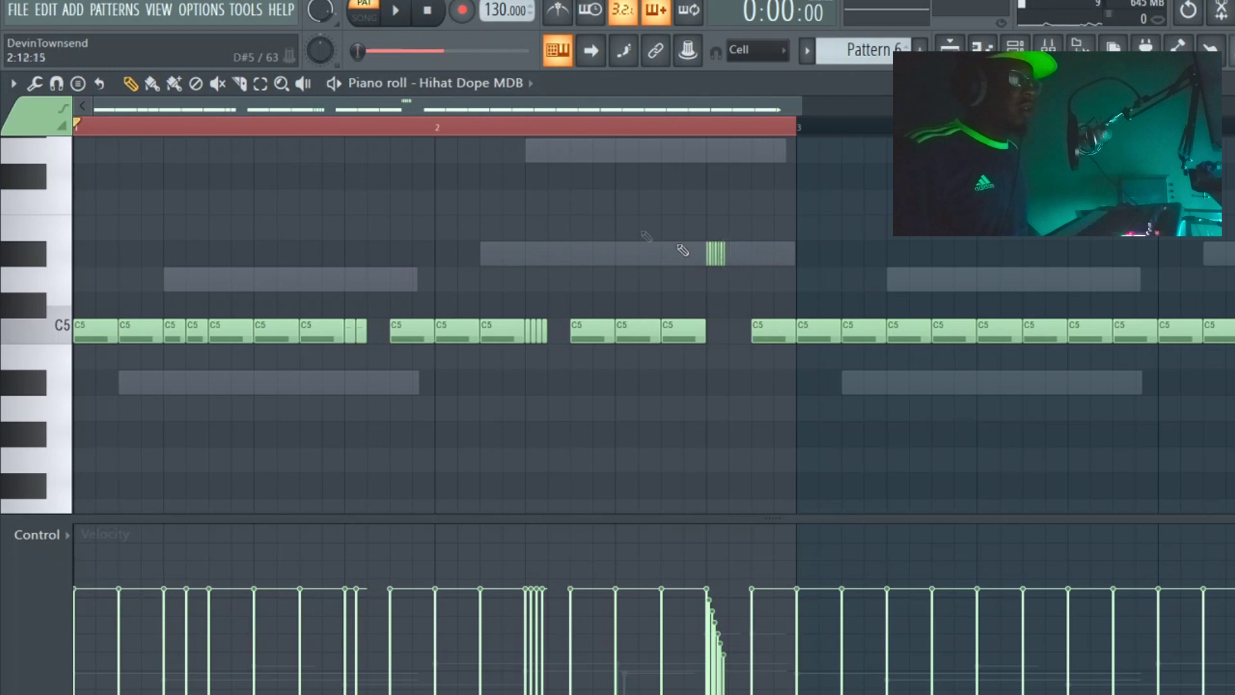
pyautogui.click(260, 83)
pyautogui.moveTo(669, 217); pyautogui.dragTo(755, 260)
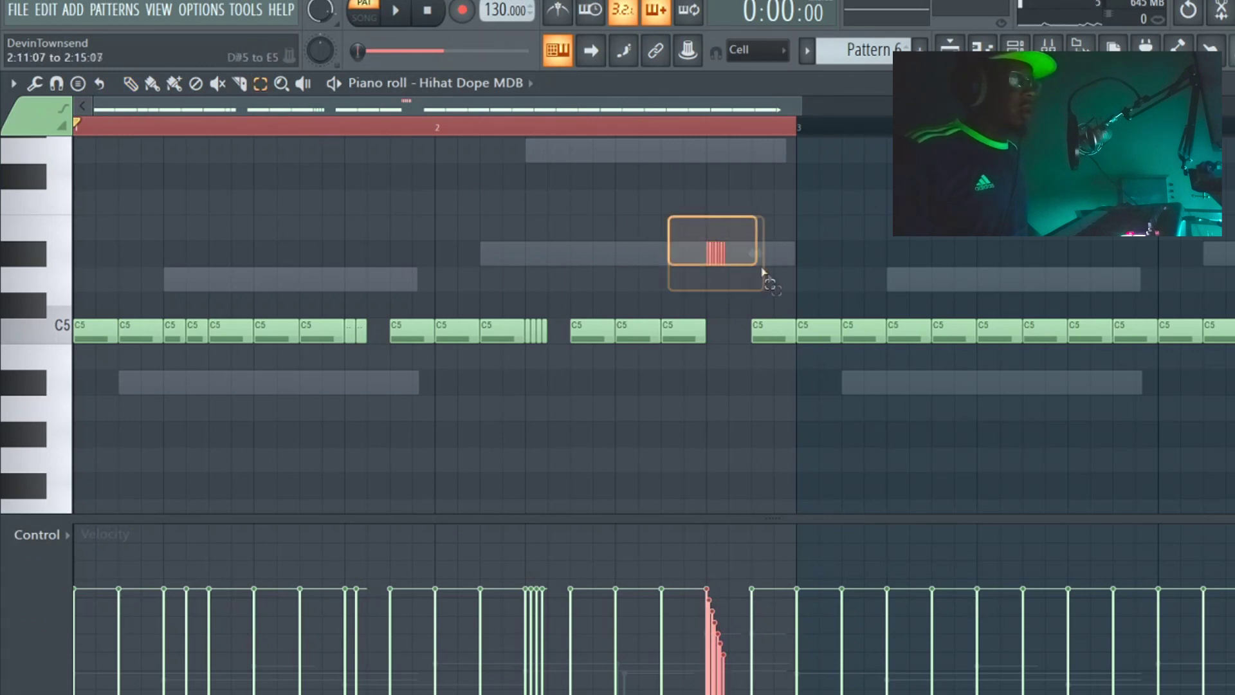
pyautogui.press('p')
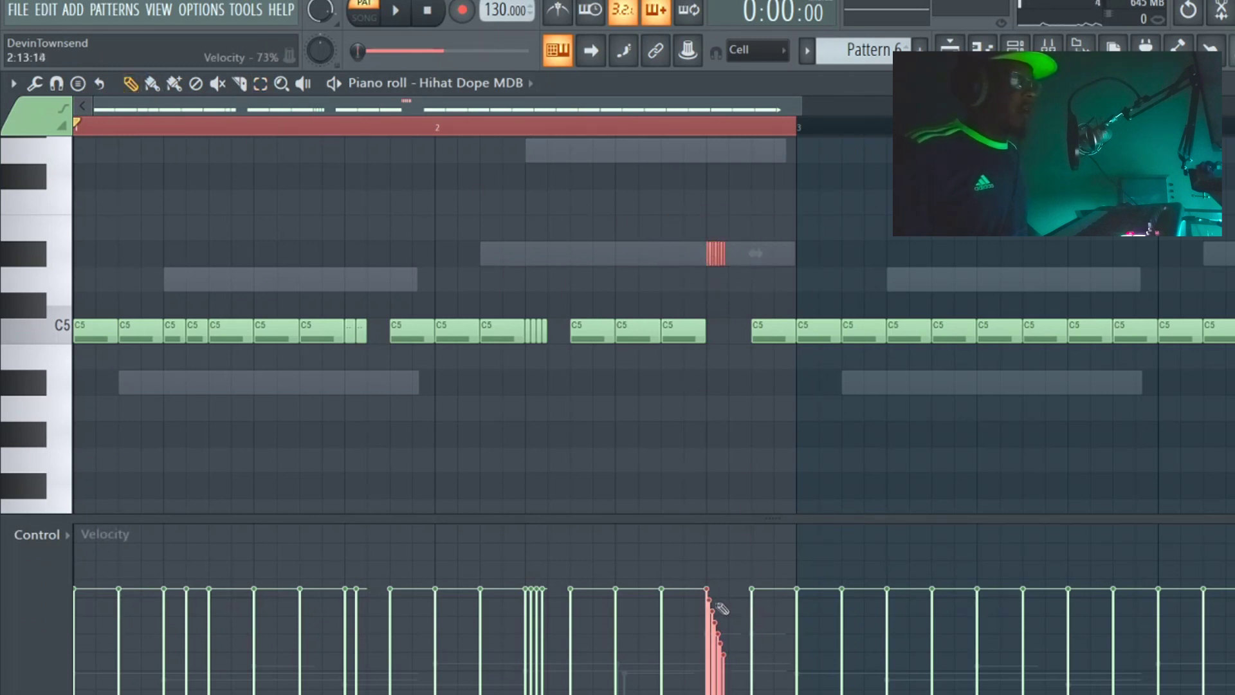
pyautogui.press('space')
pyautogui.moveTo(706, 582)
pyautogui.mouseDown()
pyautogui.moveTo(723, 639)
pyautogui.moveTo(716, 692)
pyautogui.mouseUp()
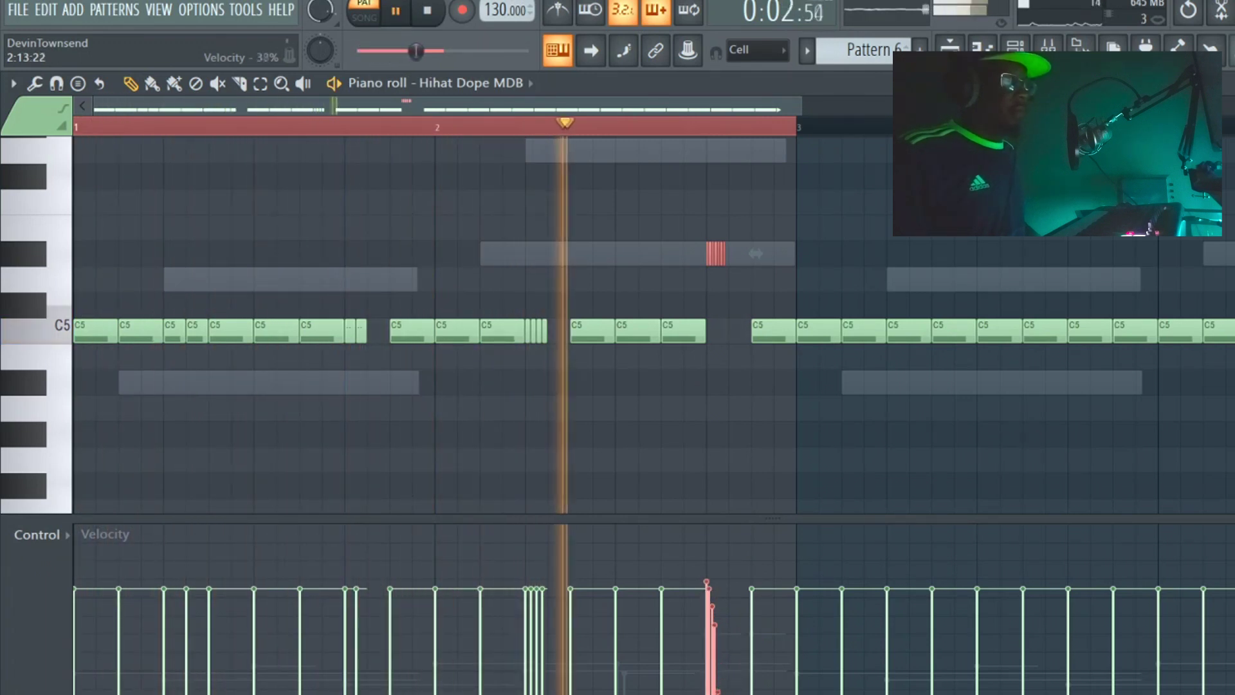
pyautogui.press('space')
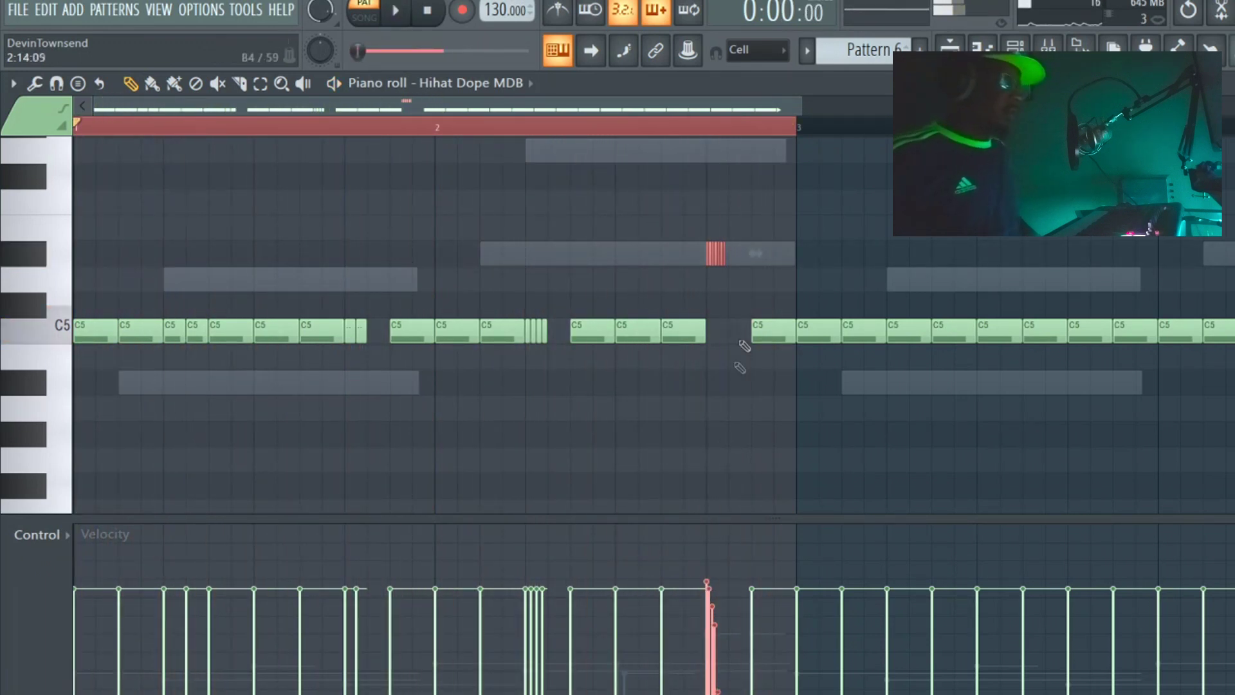
# - Transpose the shortened D#5 roll in bar 2 down to A#4 and audition it from just before the roll
pyautogui.moveTo(712, 256); pyautogui.dragTo(714, 383)
pyautogui.press('space')
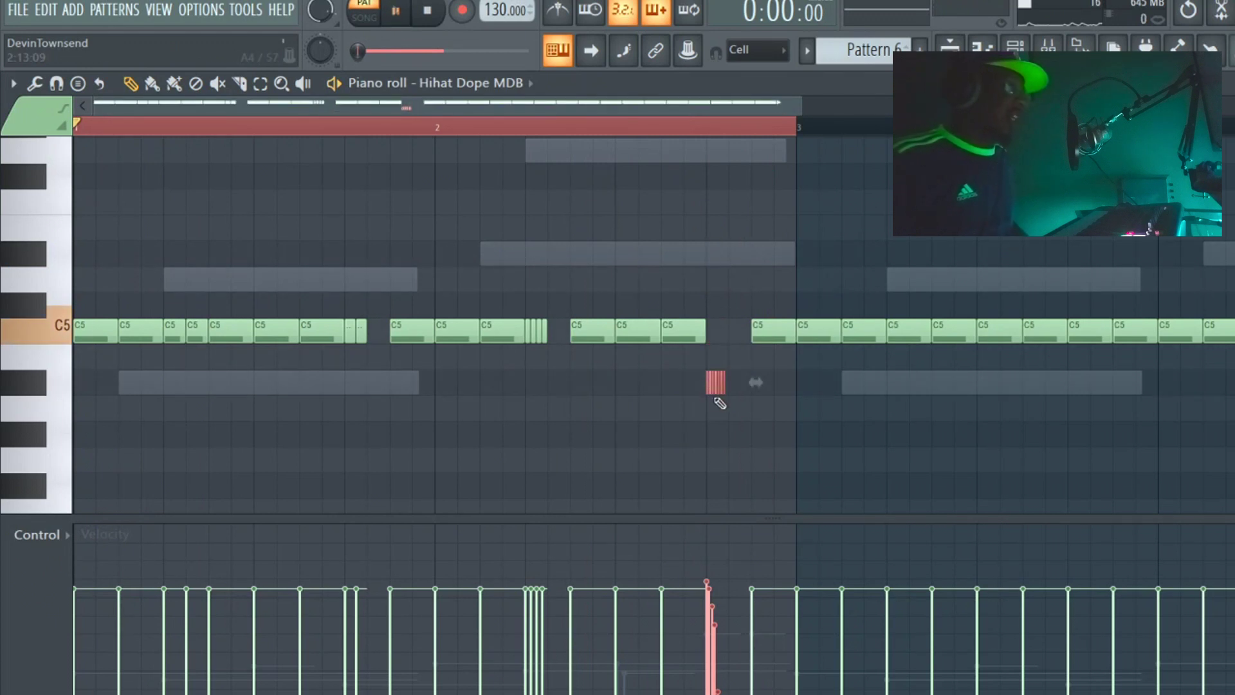
pyautogui.click(691, 124)
pyautogui.press('space')
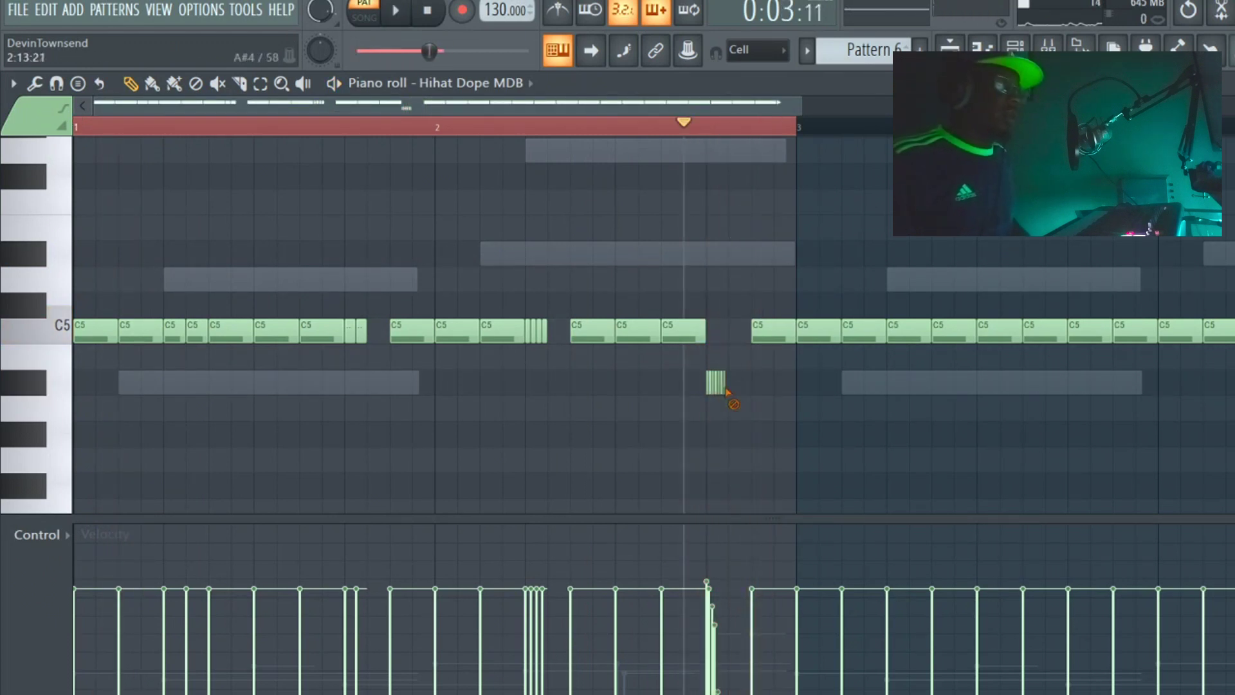
# - Undo the roll edits until bars 1 and 2 contain only even, unchopped C5 hi-hat notes
pyautogui.rightClick(714, 383)
pyautogui.hotkey('ctrl', 'alt', 'z')
pyautogui.hotkey('ctrl', 'alt', 'z')
pyautogui.hotkey('ctrl', 'alt', 'z')
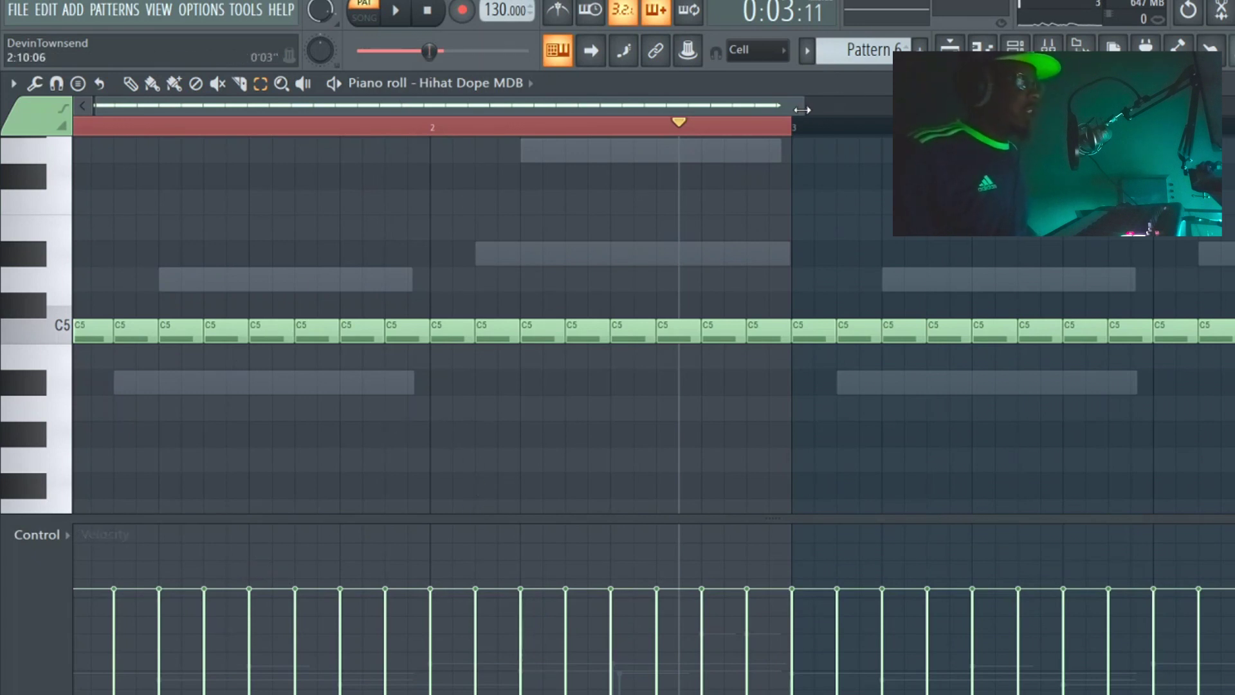
# - Chop the third C5 note of bar 1 into three slices using the Sixth-beat chopper pattern
pyautogui.moveTo(789, 127); pyautogui.dragTo(316, 137)
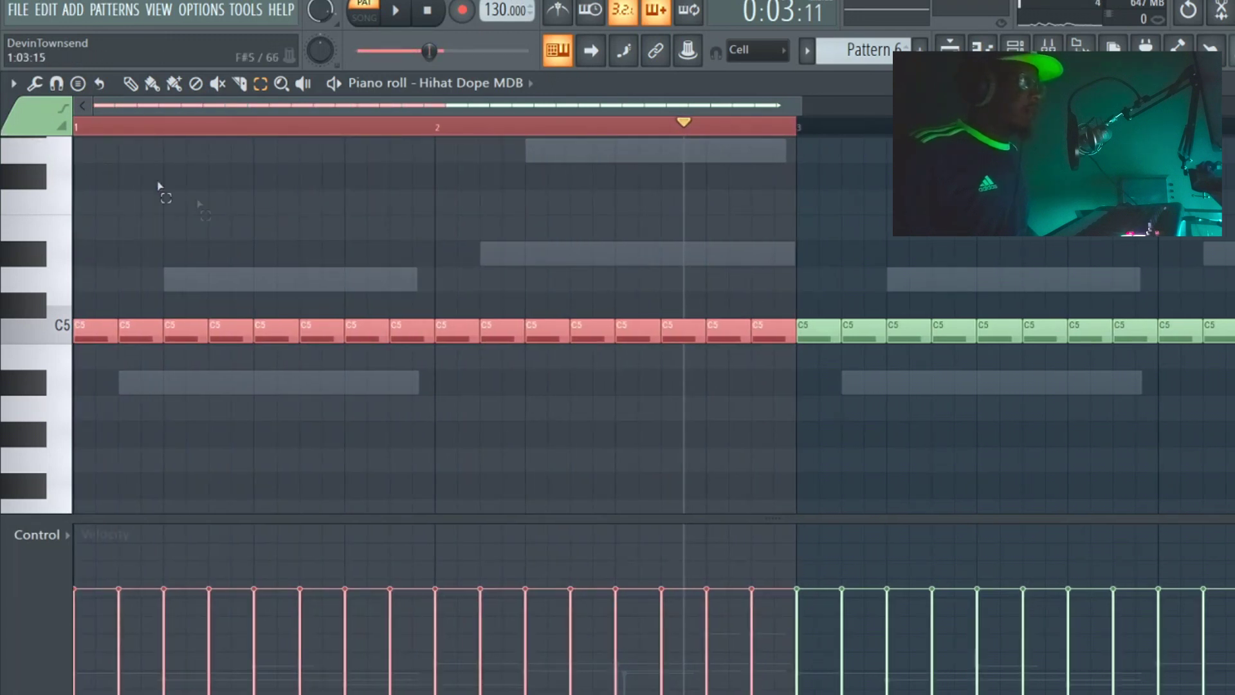
pyautogui.click(184, 334)
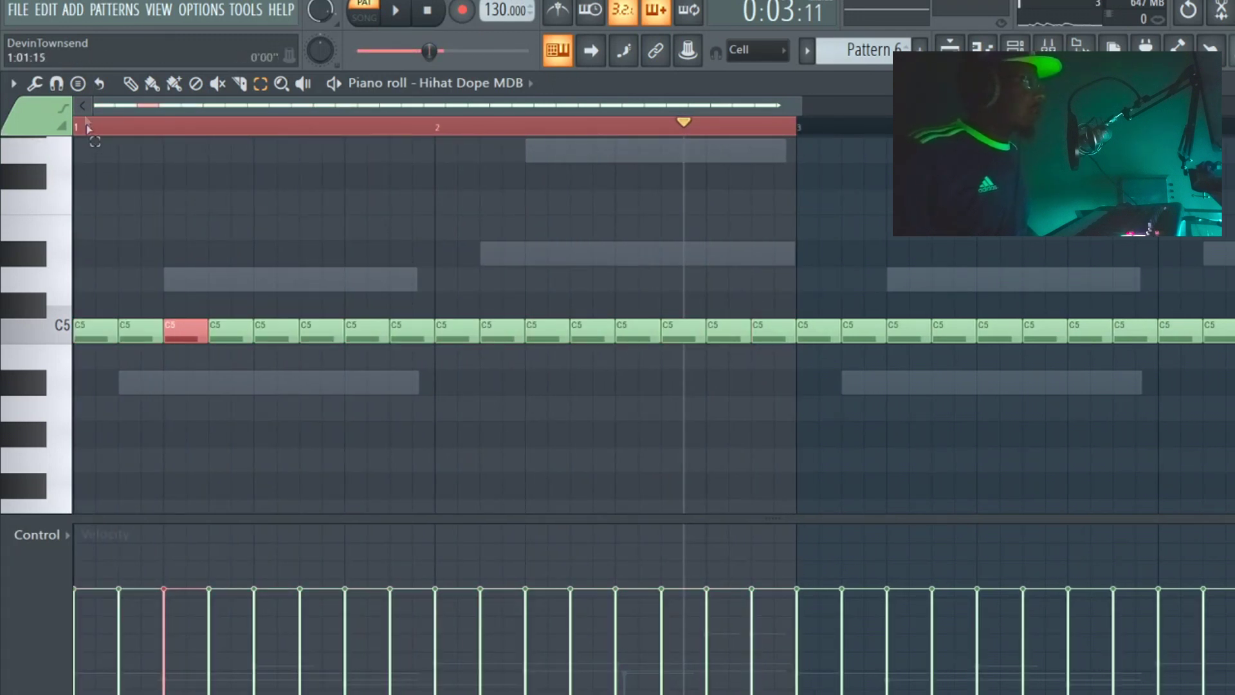
pyautogui.click(36, 83)
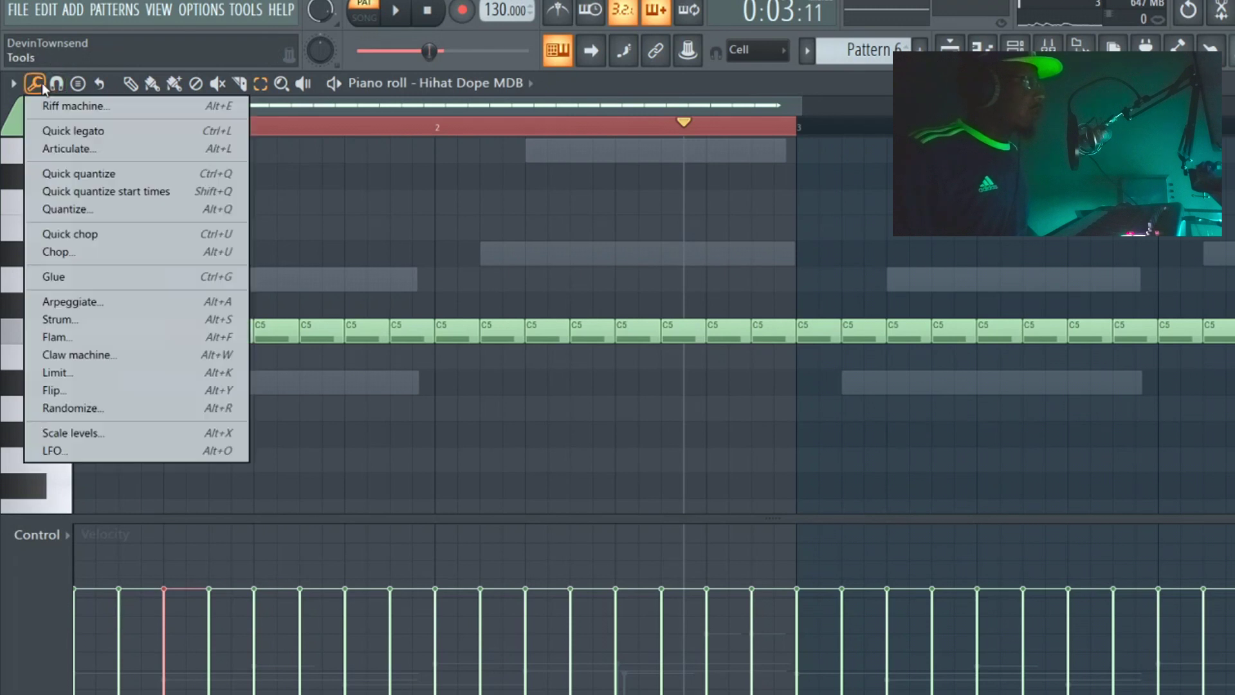
pyautogui.click(138, 255)
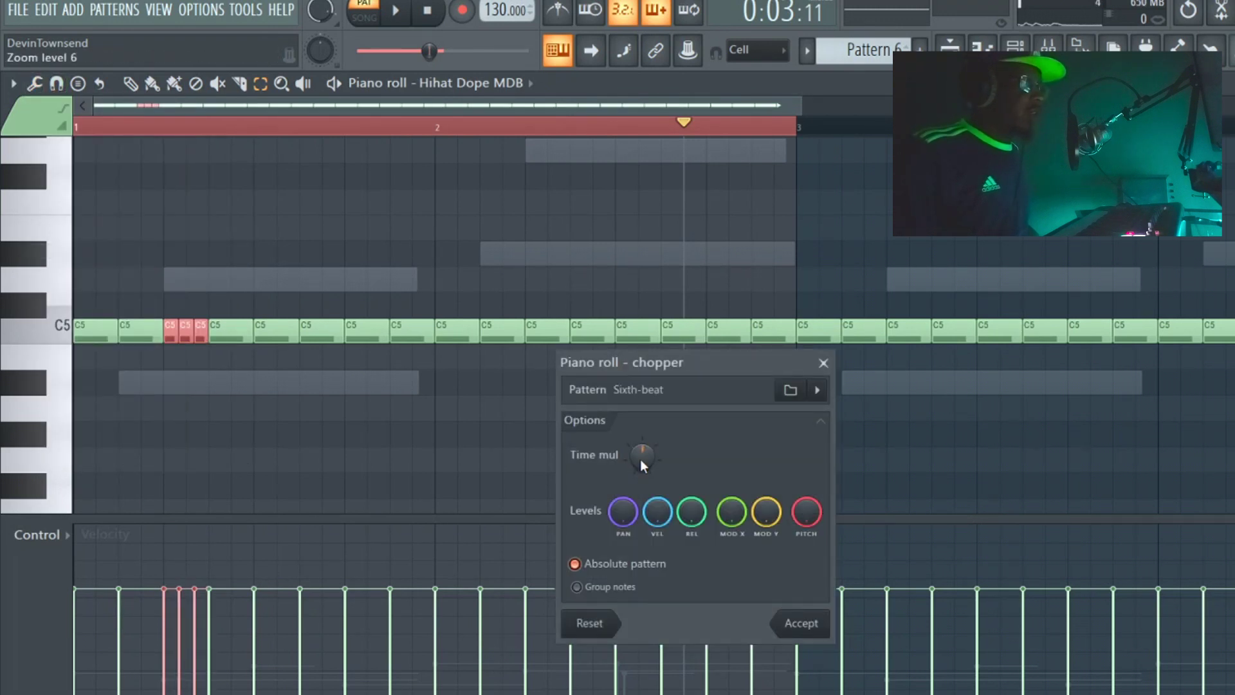
pyautogui.click(786, 624)
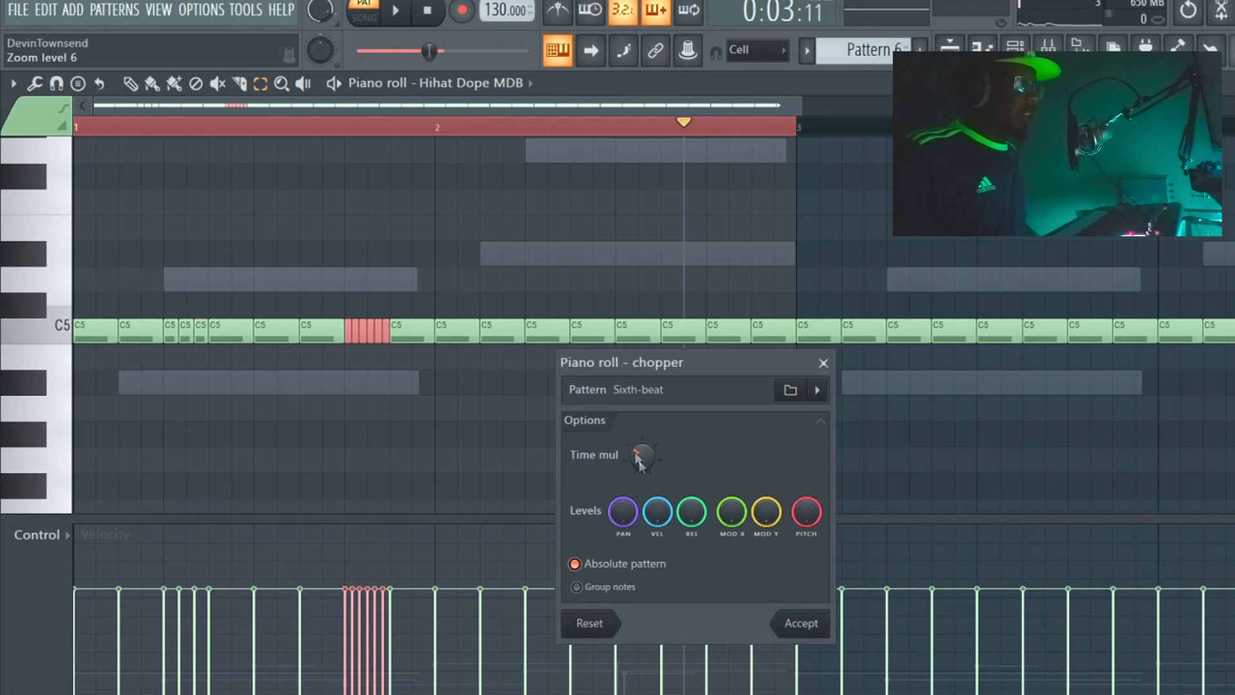
# - Chop the seventh note of bar 1 into six slices and the third note of bar 2 into twelve, using Sixth-beat
pyautogui.click(801, 624)
pyautogui.hotkey('ctrl', 'u')
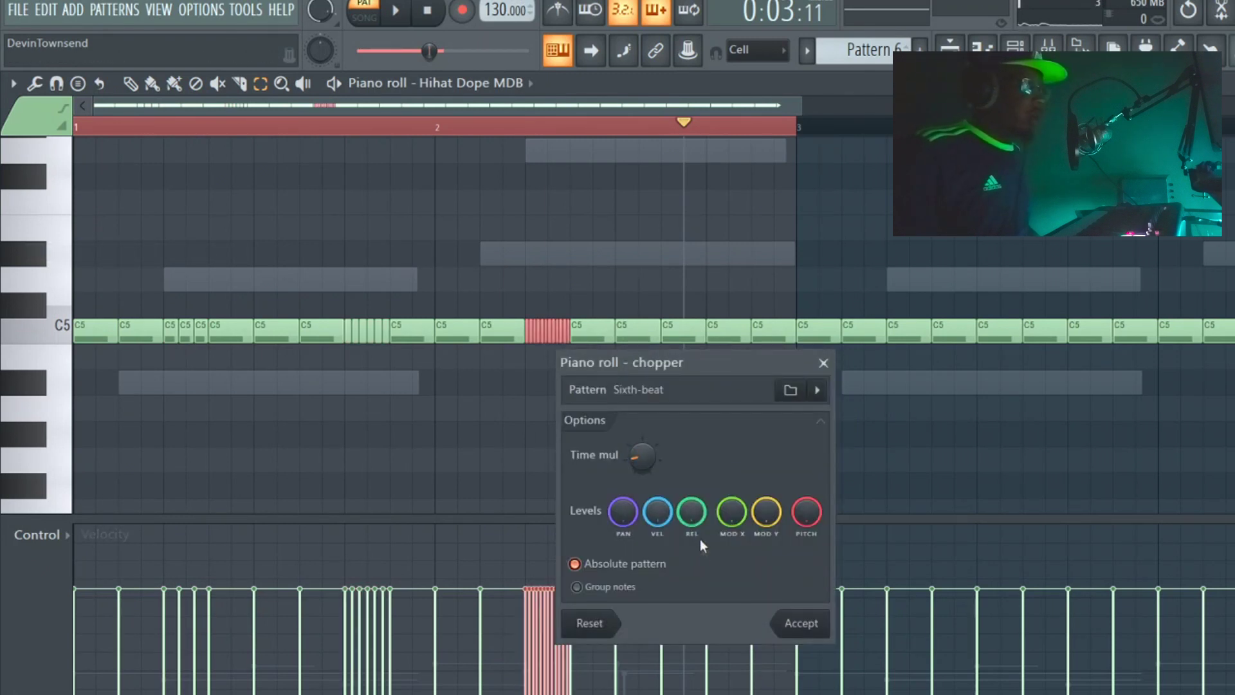
pyautogui.click(801, 622)
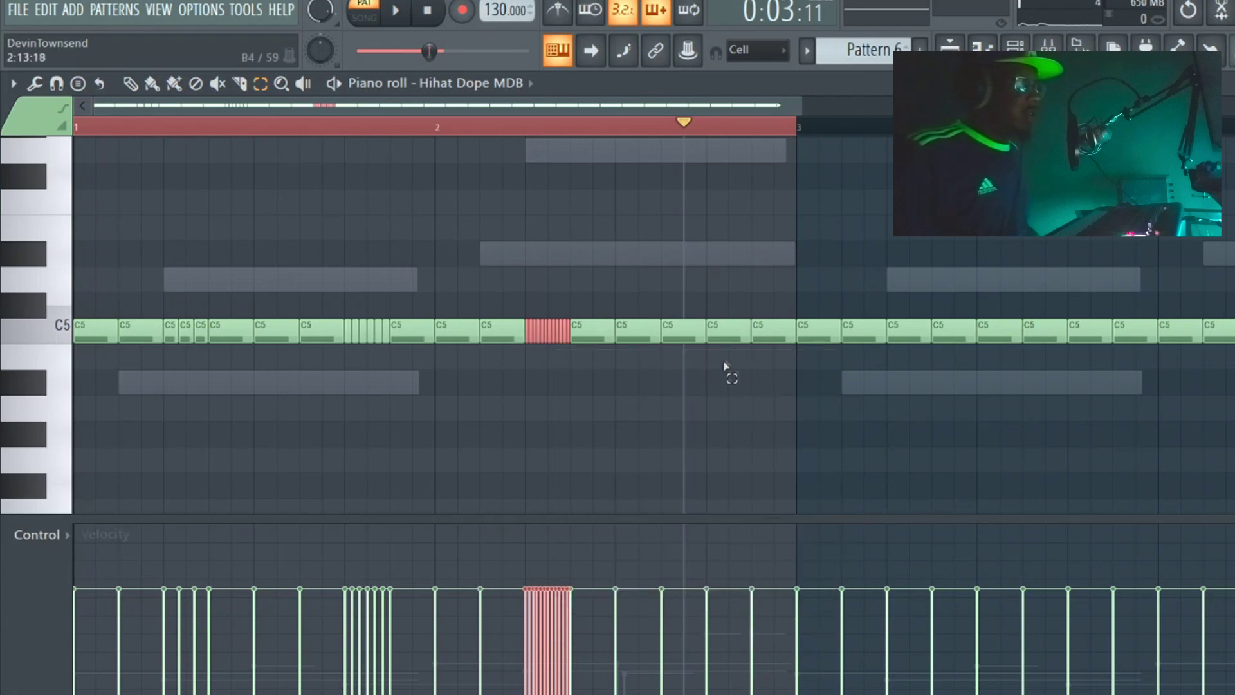
# - Delete the last note of bar 2 and lengthen the note before it to the end of the bar
pyautogui.click(762, 332)
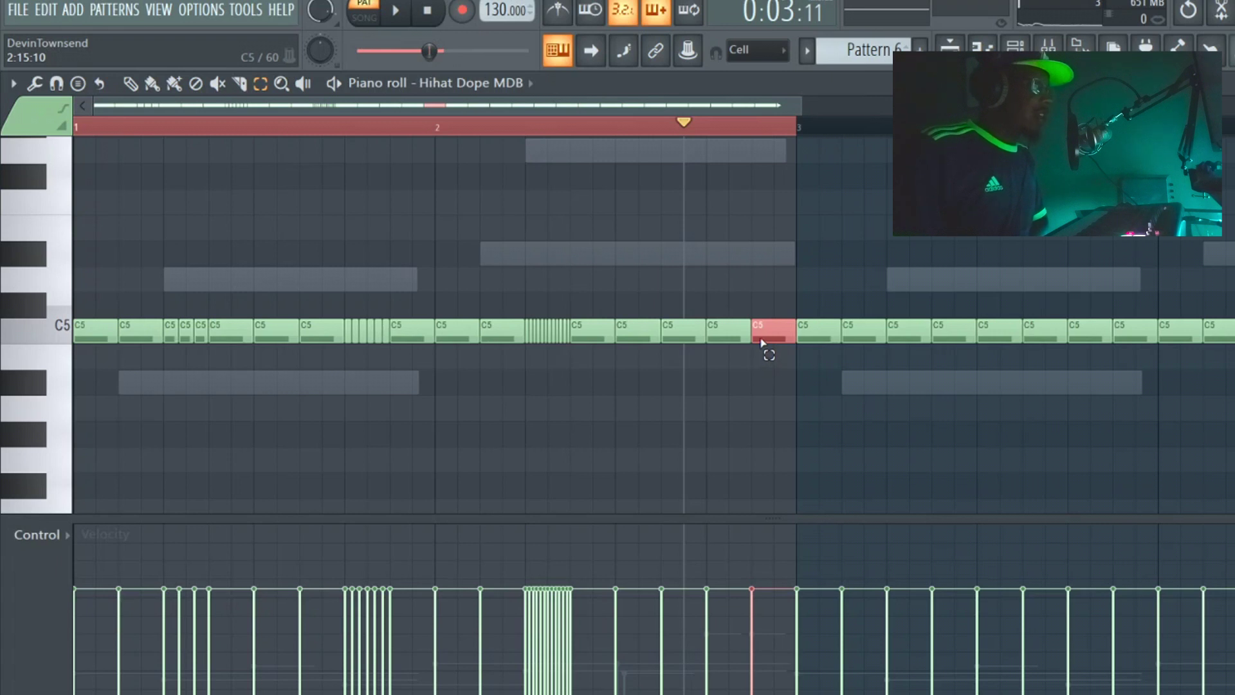
pyautogui.press('Delete')
pyautogui.click(732, 331)
pyautogui.click(130, 84)
pyautogui.moveTo(750, 333); pyautogui.dragTo(795, 333)
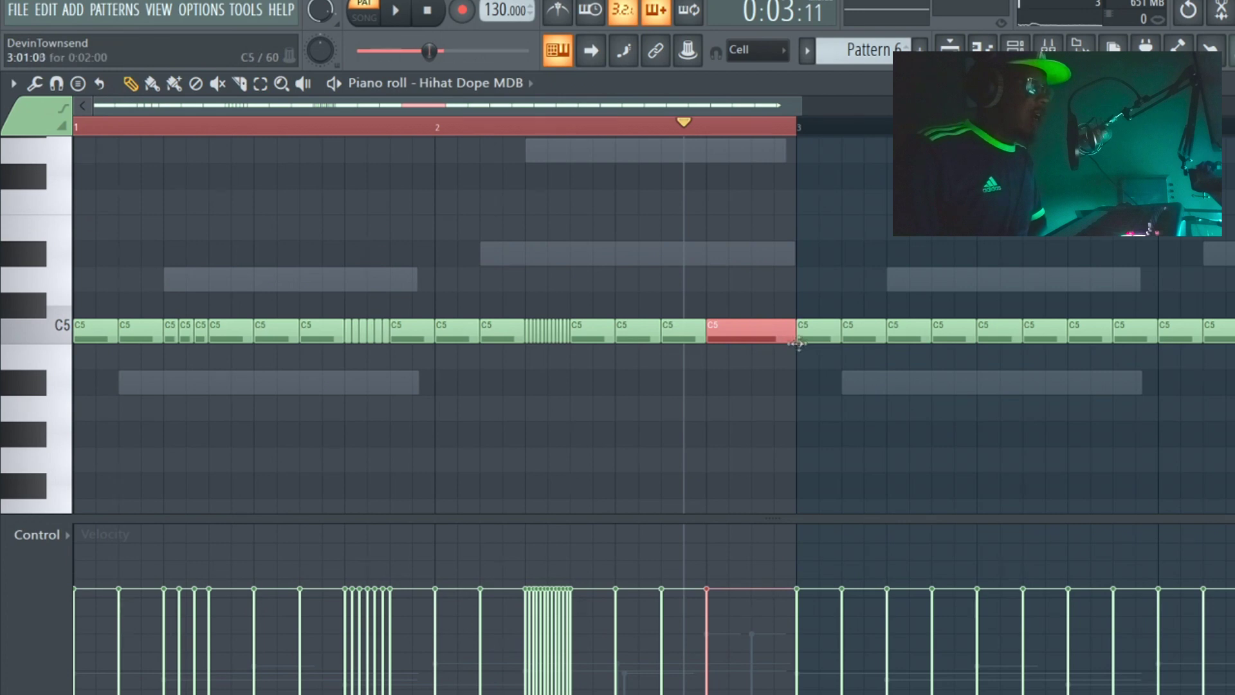
# - Chop the lengthened note at the end of bar 2 into three even slices with the Sixth-beat pattern
pyautogui.click(34, 83)
pyautogui.click(64, 252)
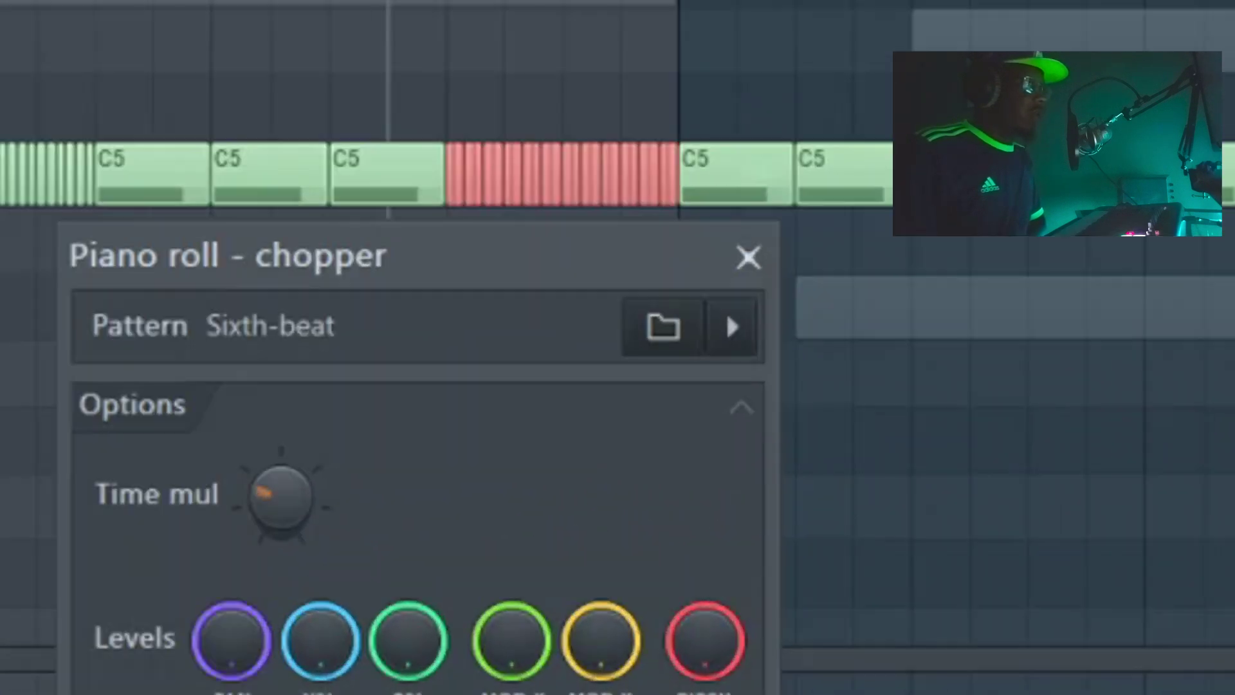
pyautogui.moveTo(281, 495); pyautogui.dragTo(281, 476)
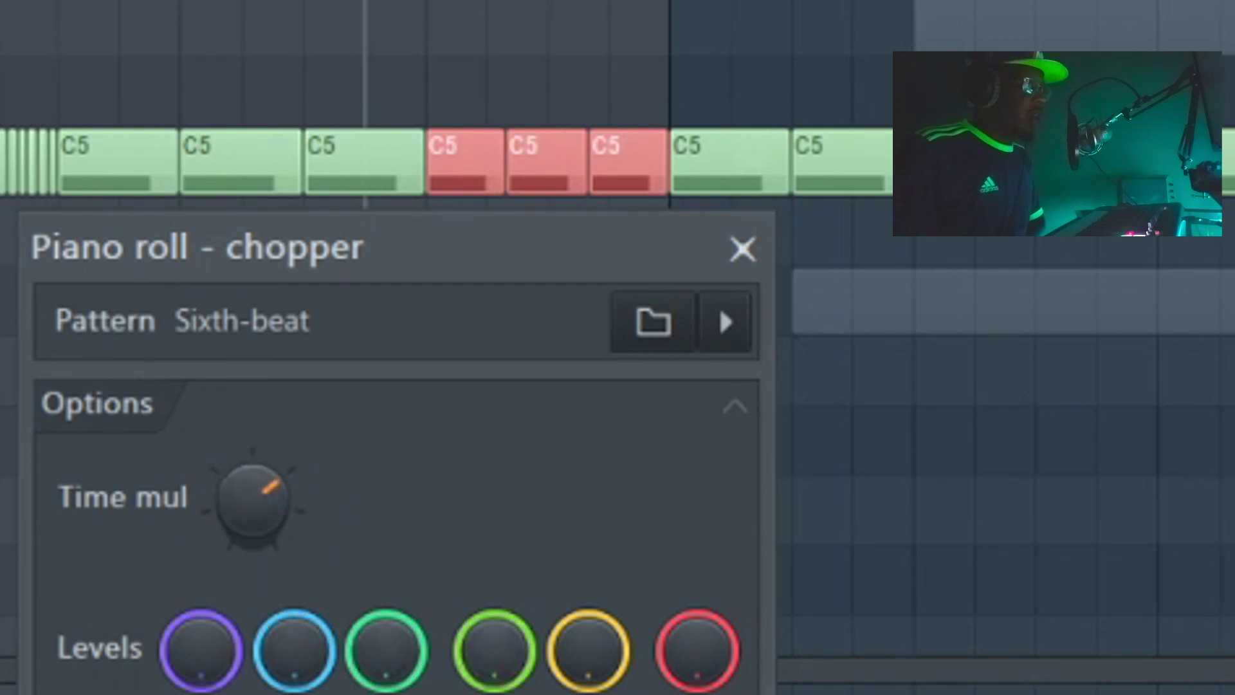
pyautogui.press('Return')
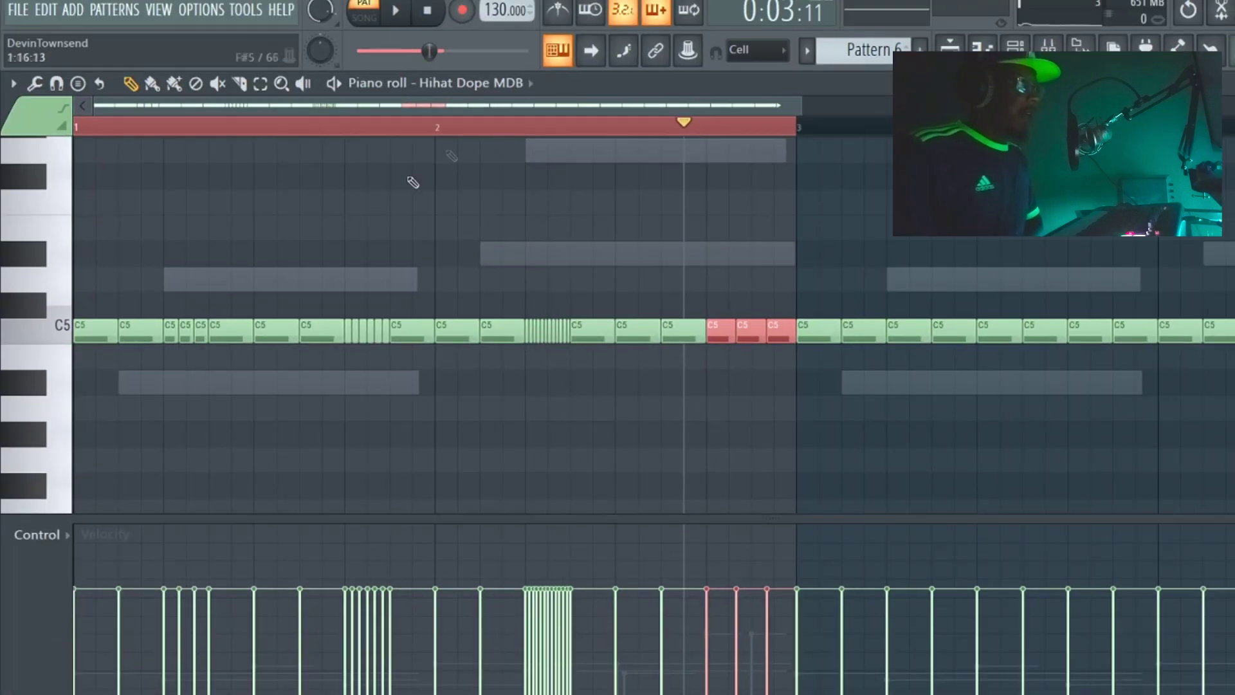
# - Play the looped two-bar hi-hat pattern from the start to hear the triplet rolls
pyautogui.click(427, 10)
pyautogui.click(396, 11)
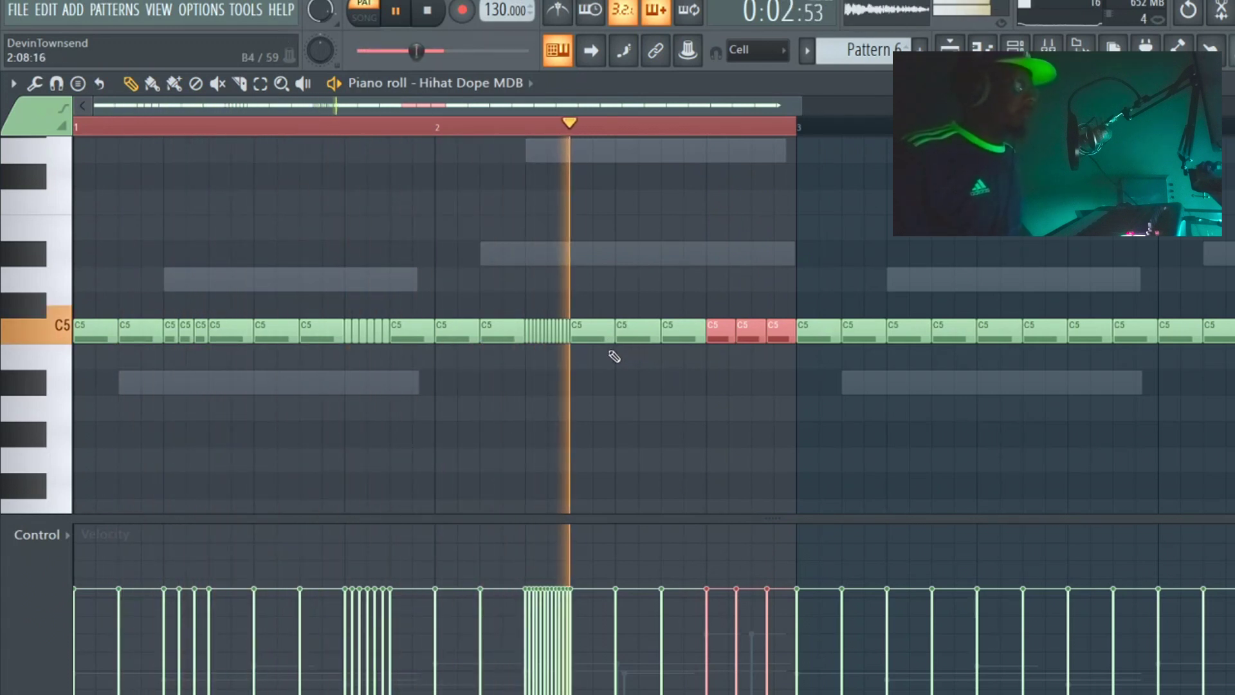
pyautogui.press('space')
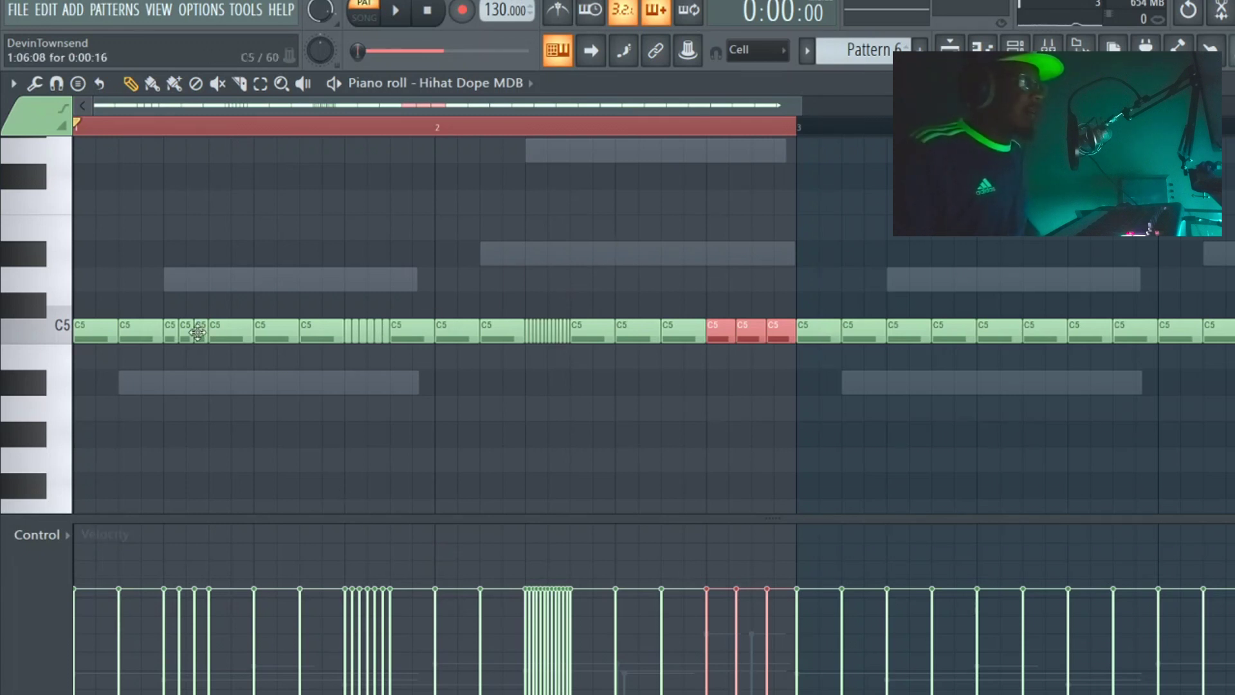
# - Delete the last three slices of the six-slice roll in bar 1 to leave a gap
pyautogui.rightClick(367, 333)
pyautogui.rightClick(375, 332)
pyautogui.rightClick(383, 336)
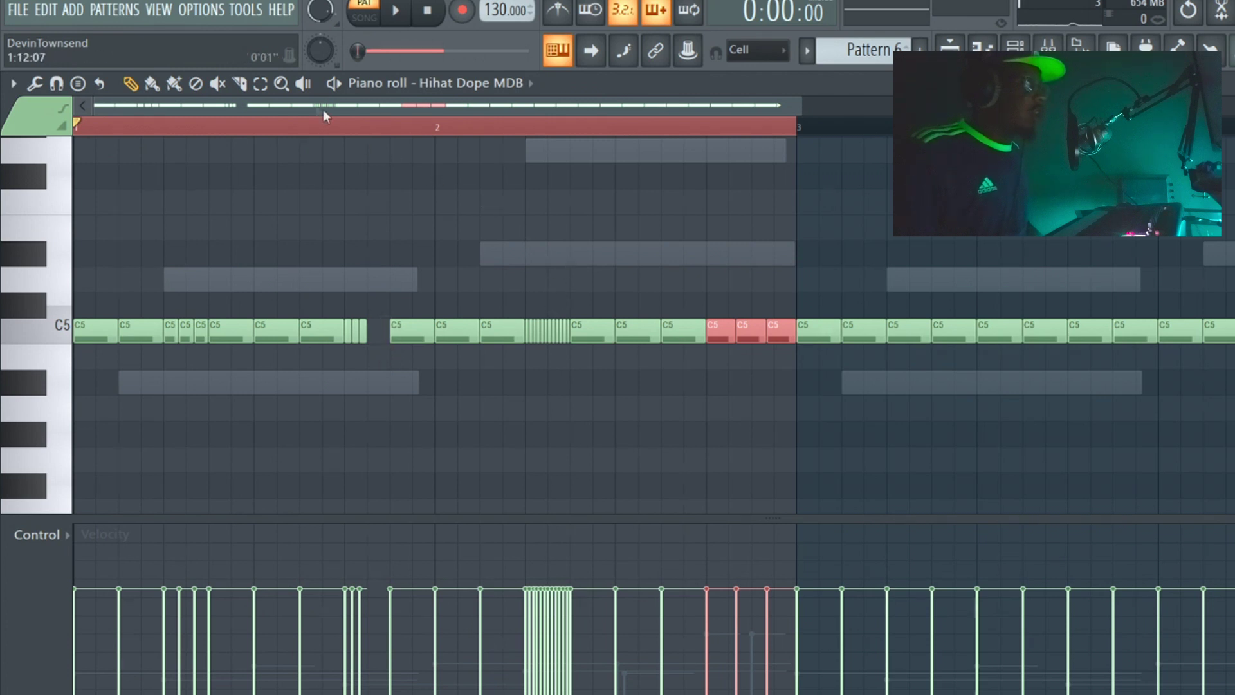
# - Ramp the velocities of the twelve-slice roll in bar 2 steeply downward from its first slice
pyautogui.click(260, 83)
pyautogui.moveTo(572, 342); pyautogui.dragTo(529, 345)
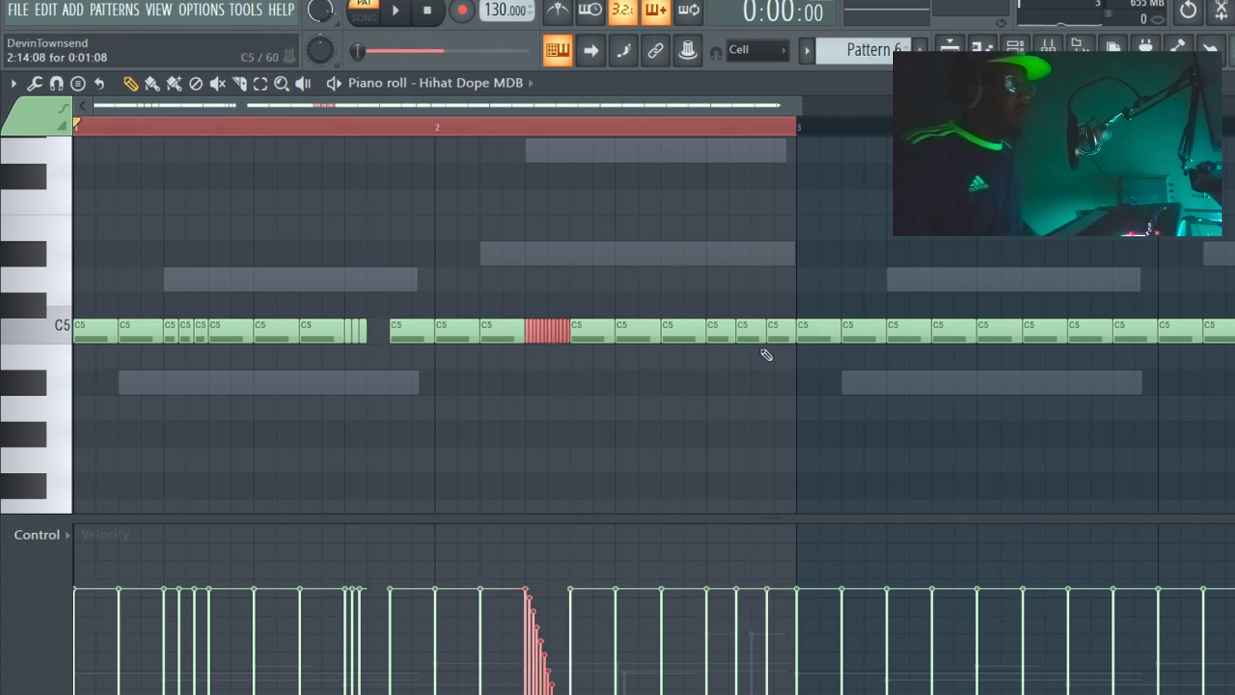
pyautogui.click(733, 380)
pyautogui.rightClick(753, 383)
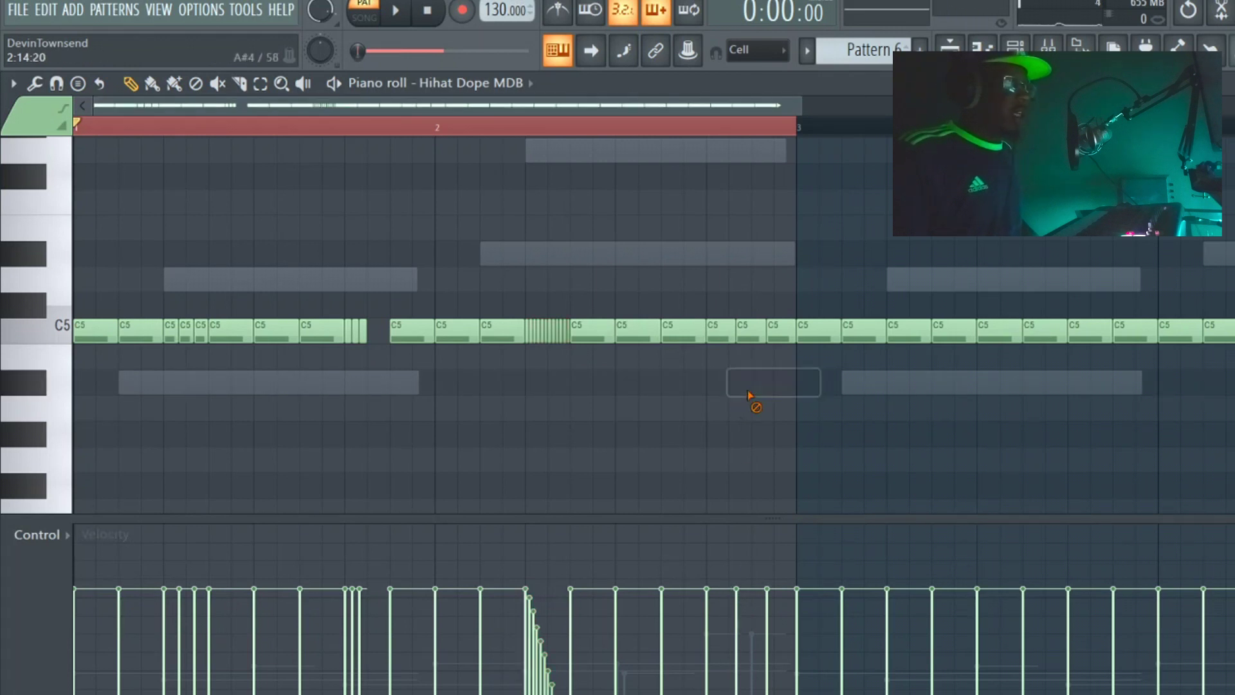
# - Step down the velocities of the last two slices in the closing triplet of bar 2 and audition the pattern
pyautogui.click(778, 668)
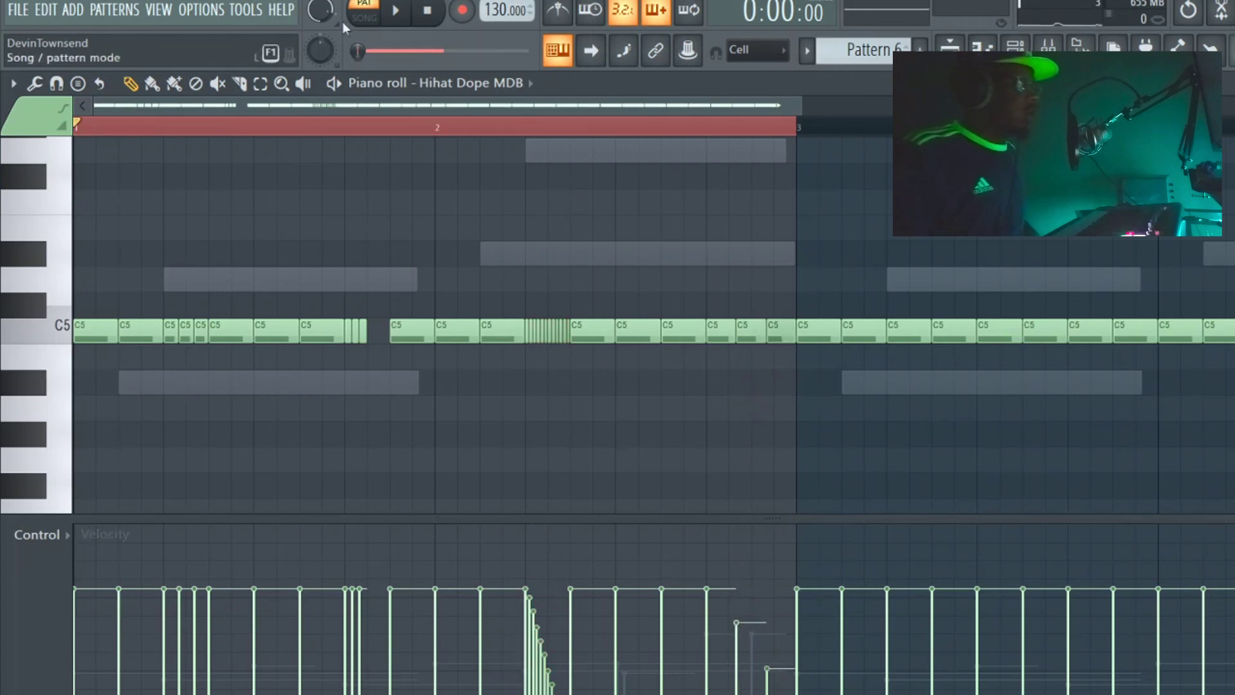
pyautogui.click(400, 10)
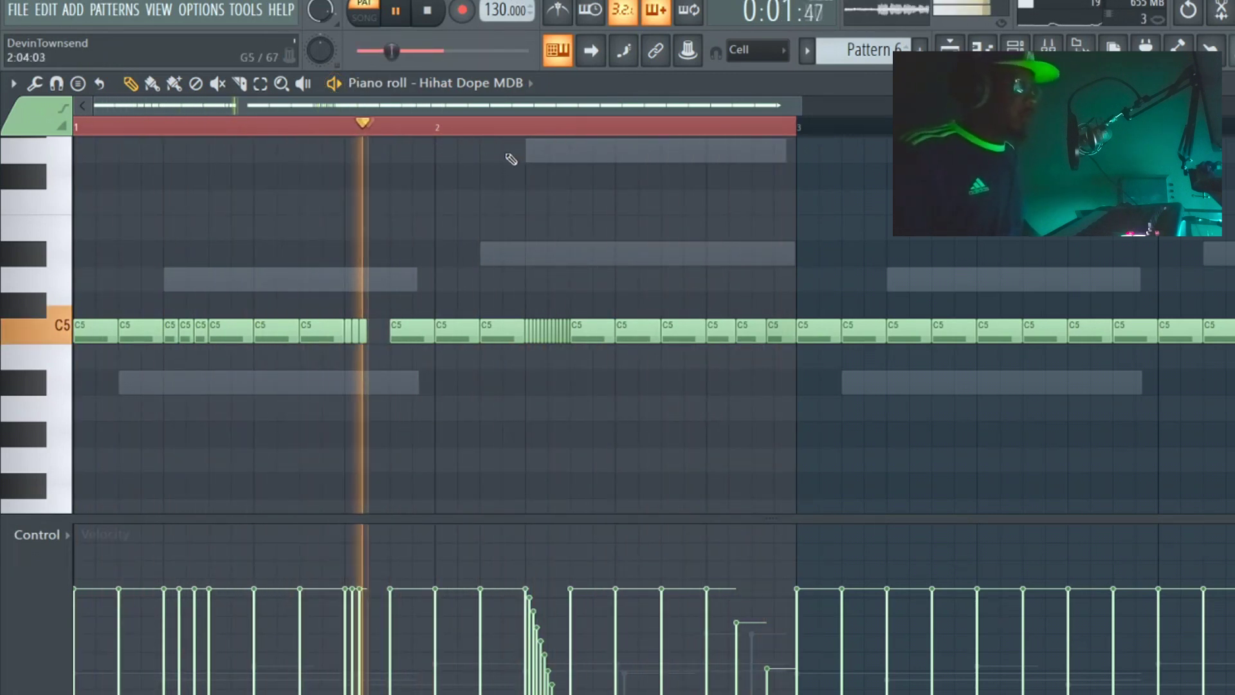
pyautogui.press('space')
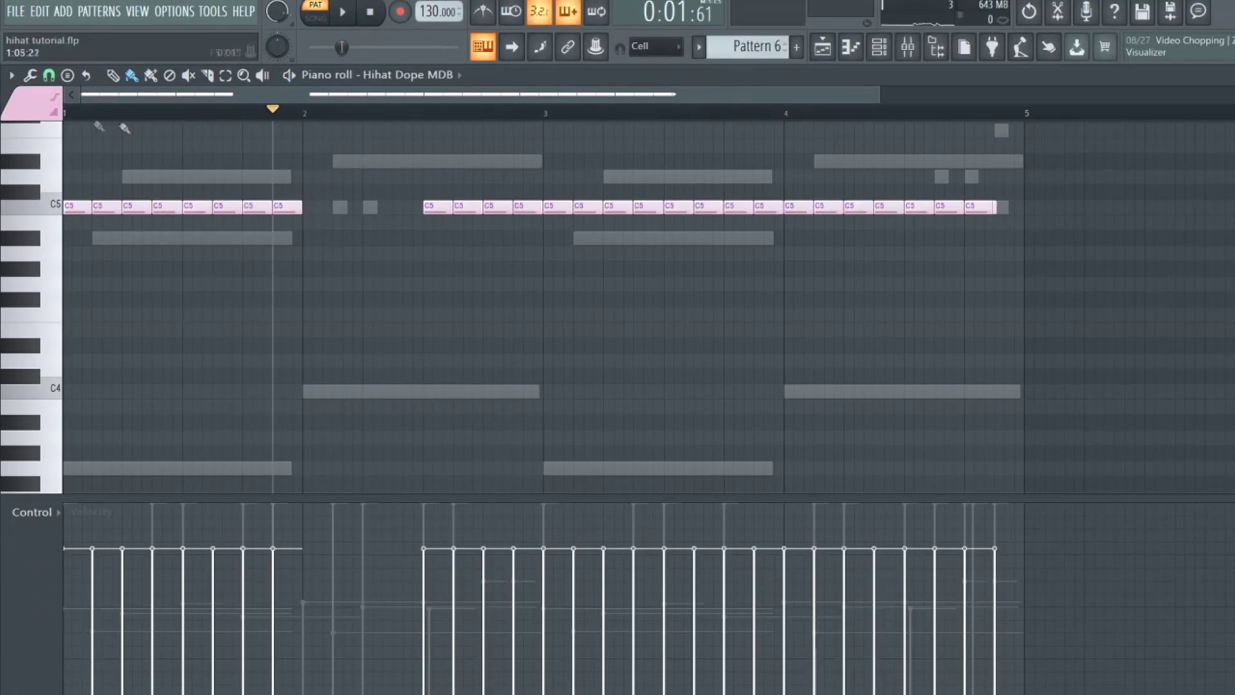
# - Set the piano roll snap to 1/6 beat and shorten the C5 note at the start of bar 2 to 1/6 beat
pyautogui.click(9, 76)
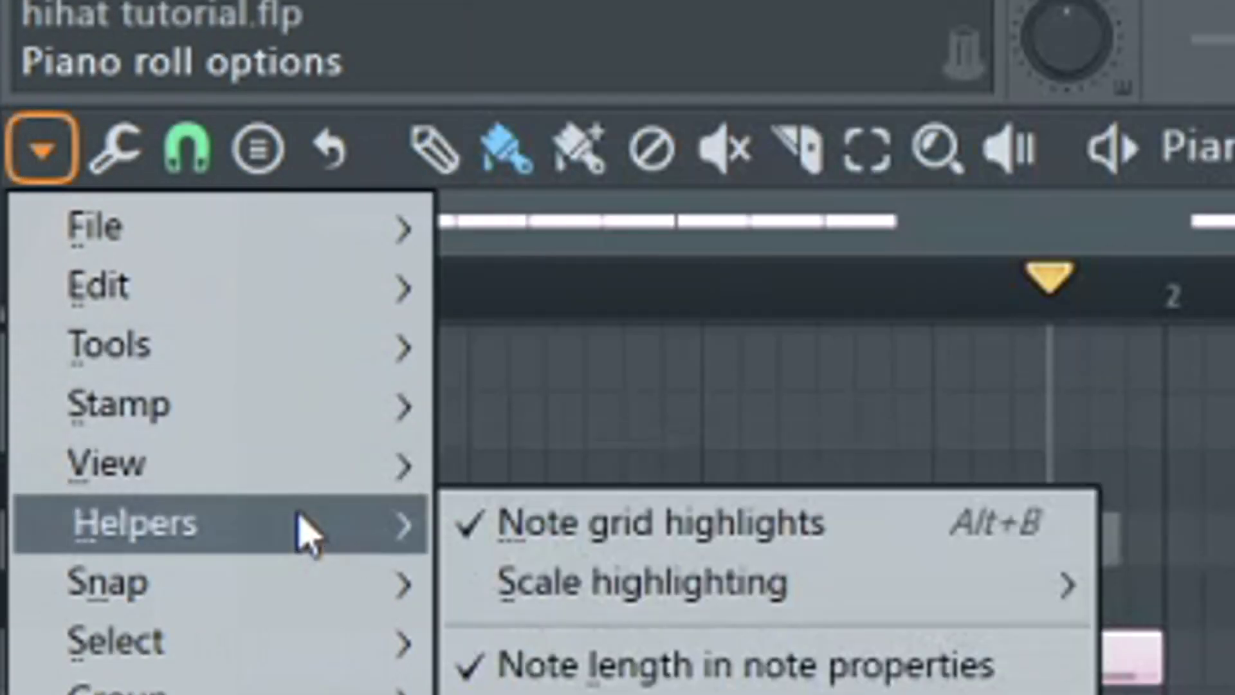
pyautogui.moveTo(307, 499)
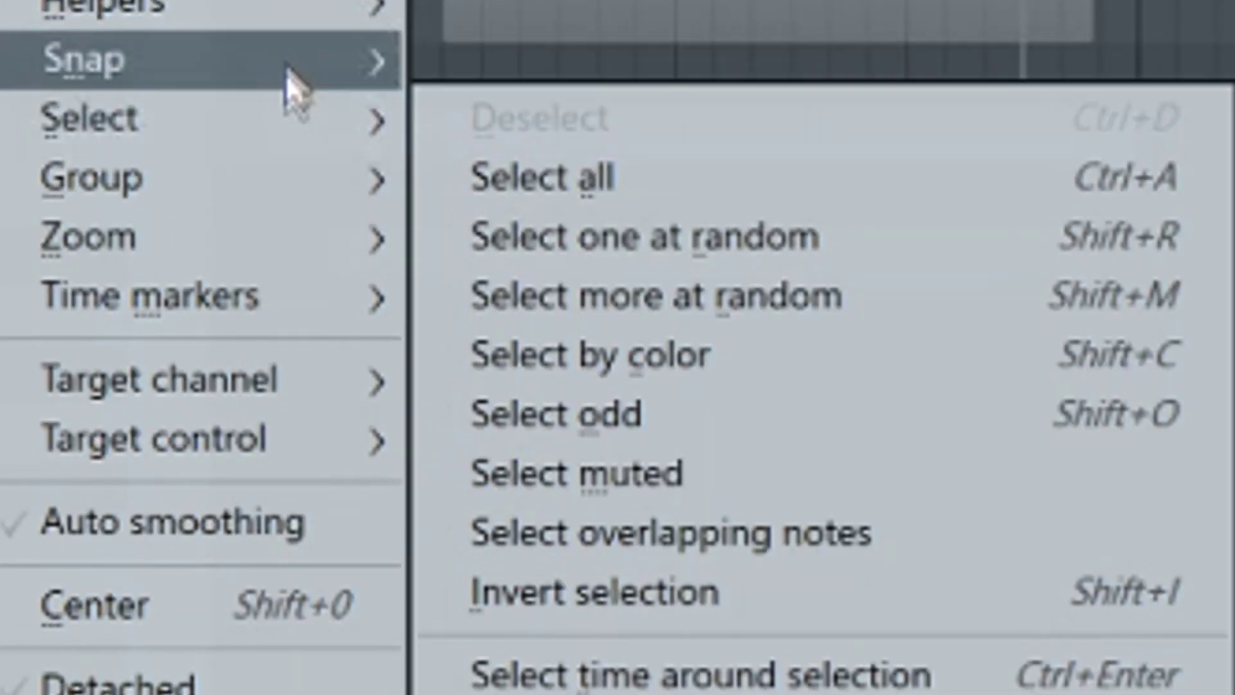
pyautogui.moveTo(289, 75)
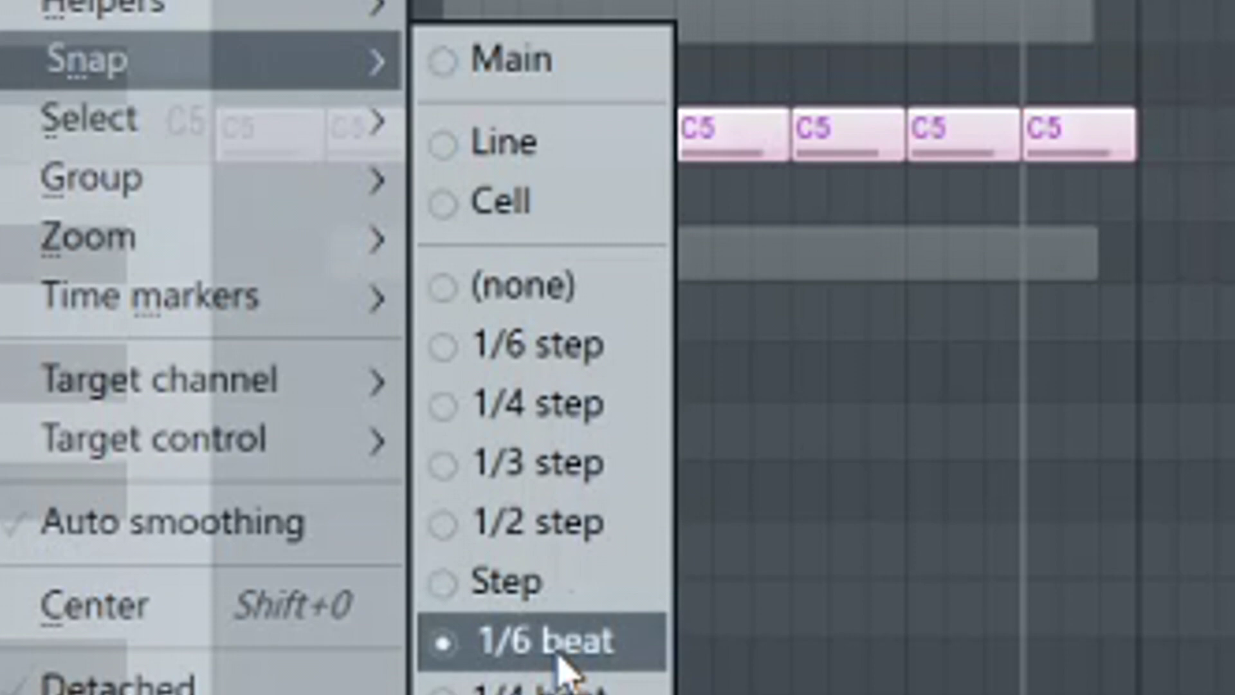
pyautogui.click(559, 643)
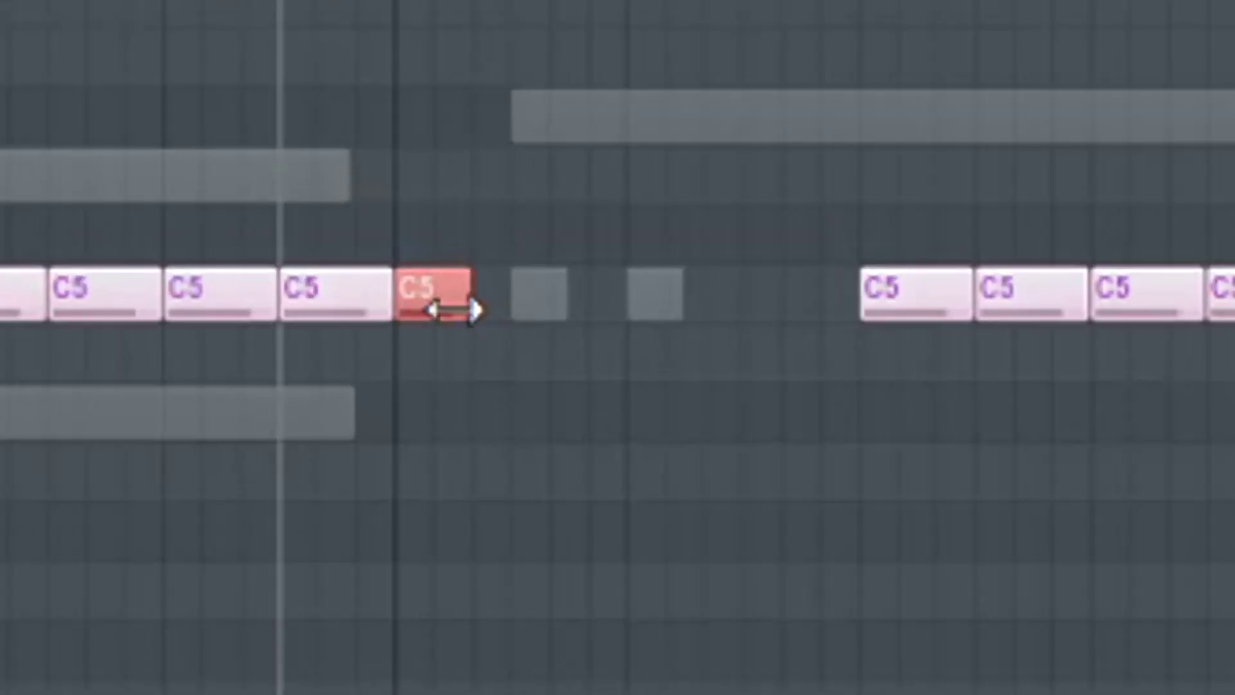
pyautogui.moveTo(314, 210); pyautogui.dragTo(294, 212)
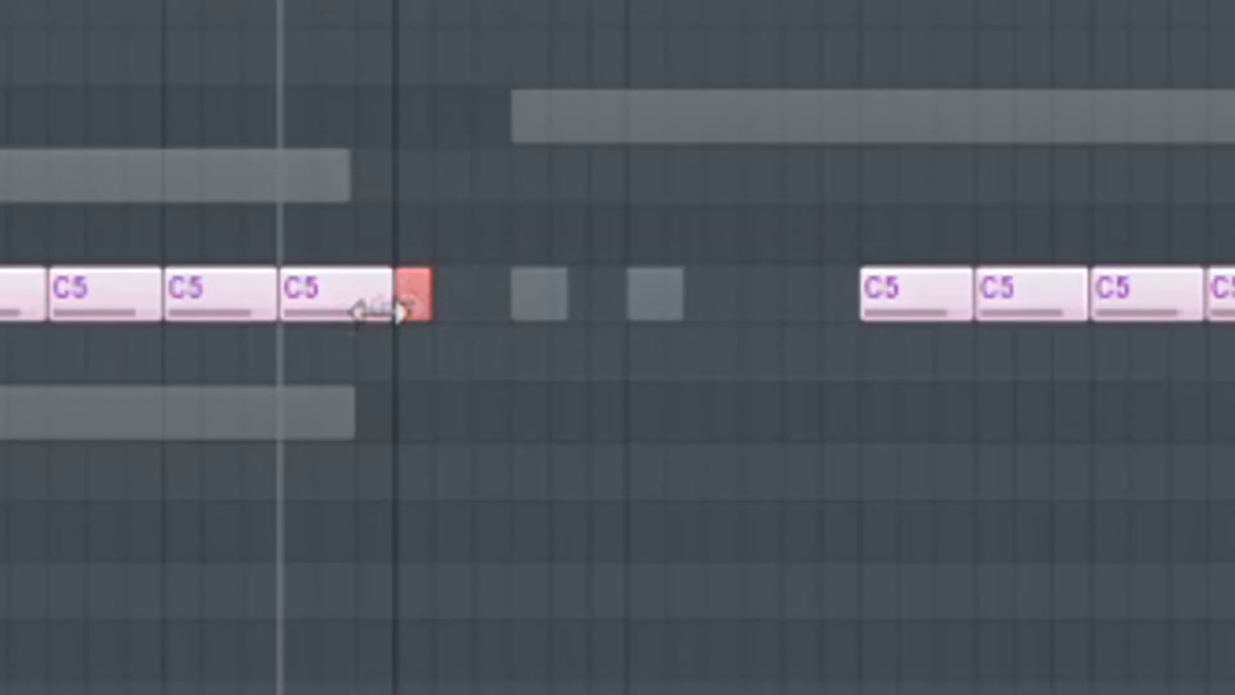
# - Audition five more 1/6-beat C5 notes painted across the first beat of bar 2 and erase them again
pyautogui.moveTo(451, 293); pyautogui.dragTo(698, 315)
pyautogui.rightClick(683, 302)
pyautogui.rightClick(646, 293)
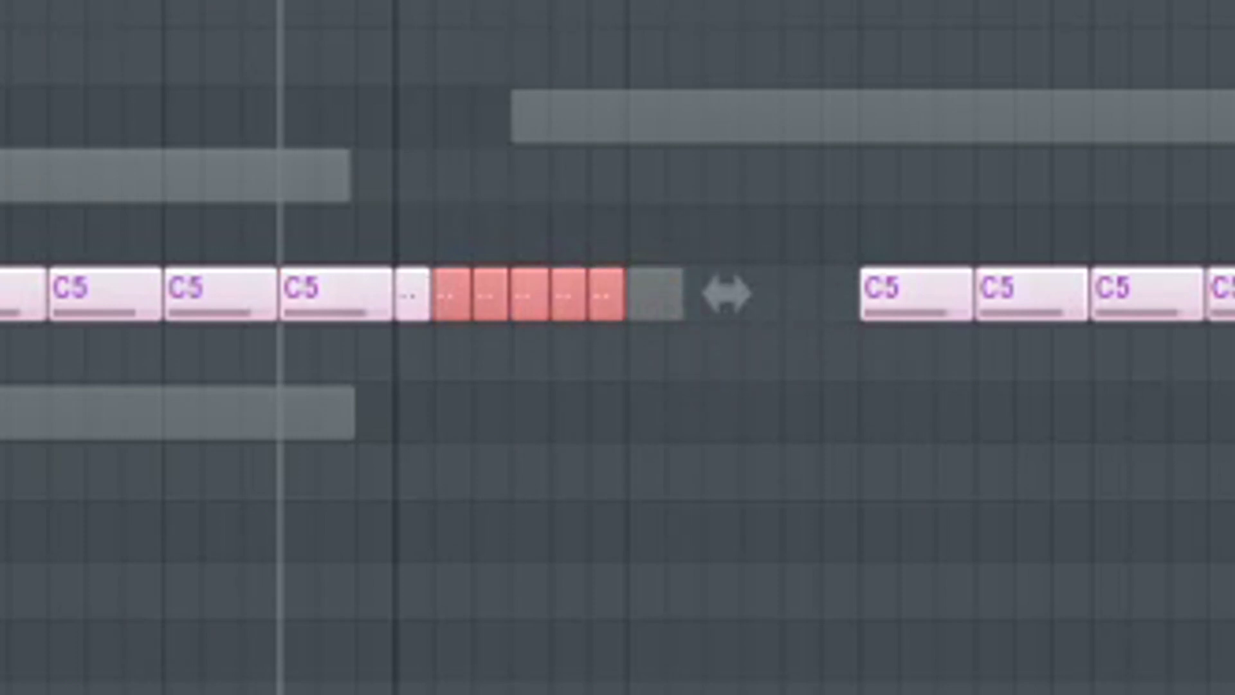
pyautogui.press('space')
pyautogui.press('space')
pyautogui.rightClick(611, 294)
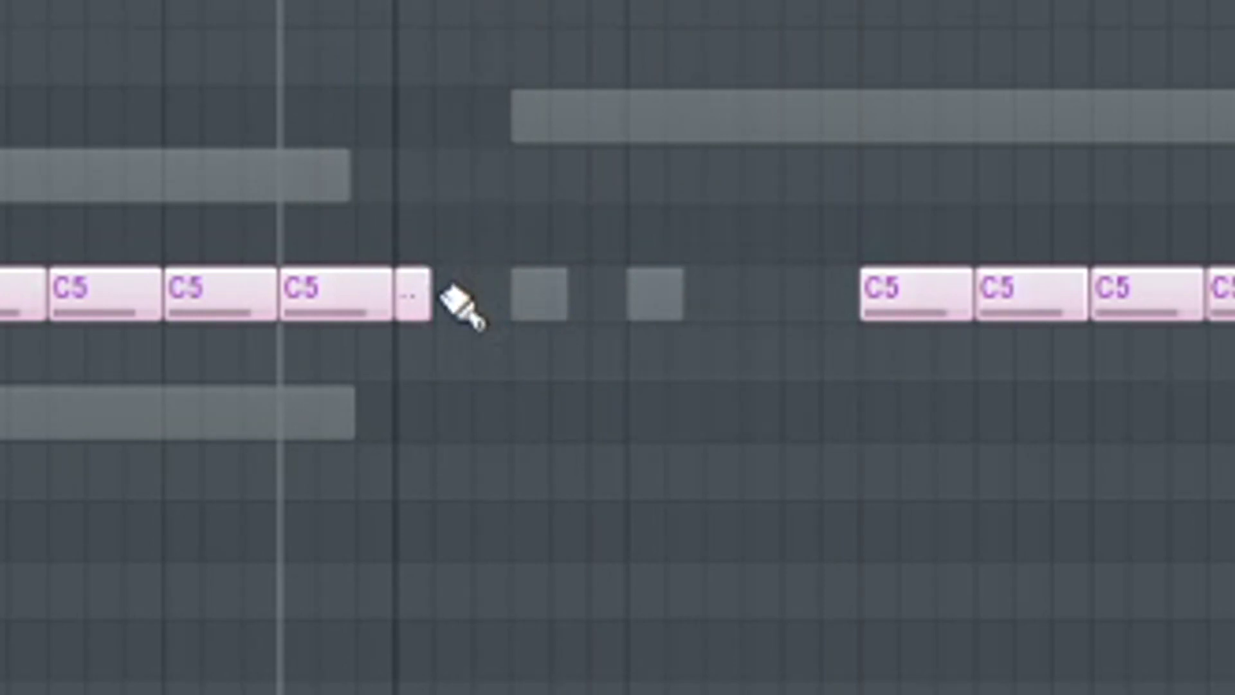
# - Audition a triplet of 1/3-beat C5 notes painted across the first beat of bar 2 and erase it again
pyautogui.moveTo(429, 295); pyautogui.dragTo(601, 303)
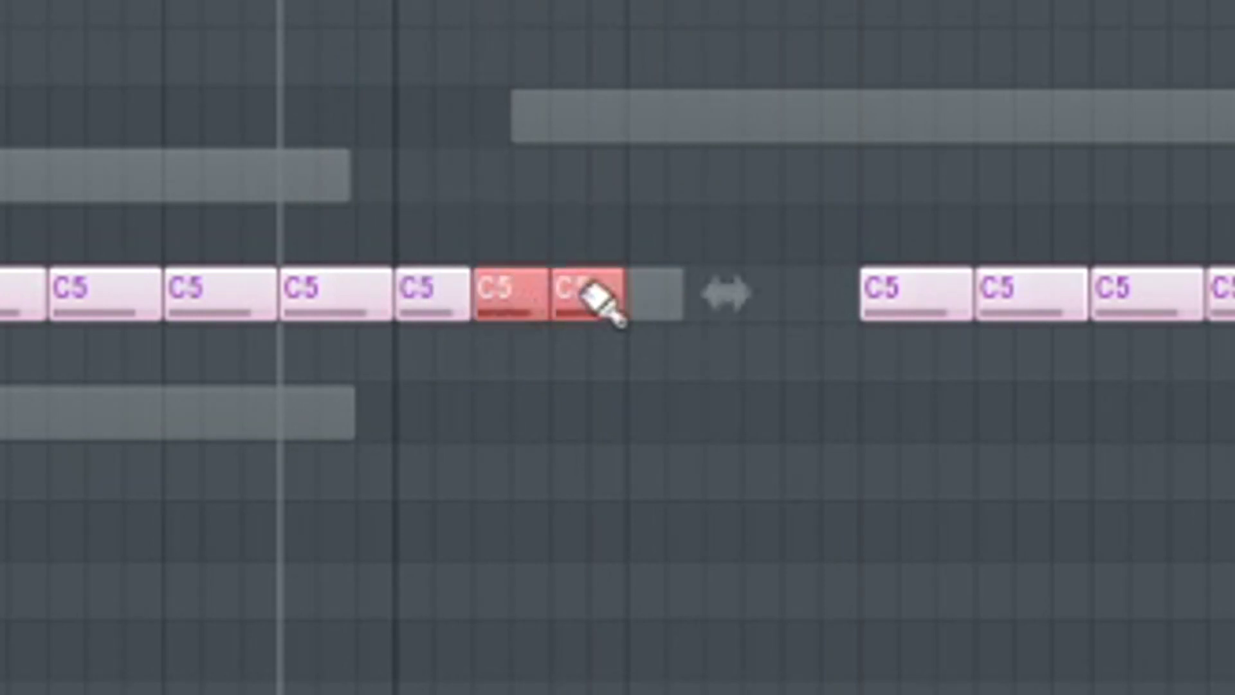
pyautogui.press('space')
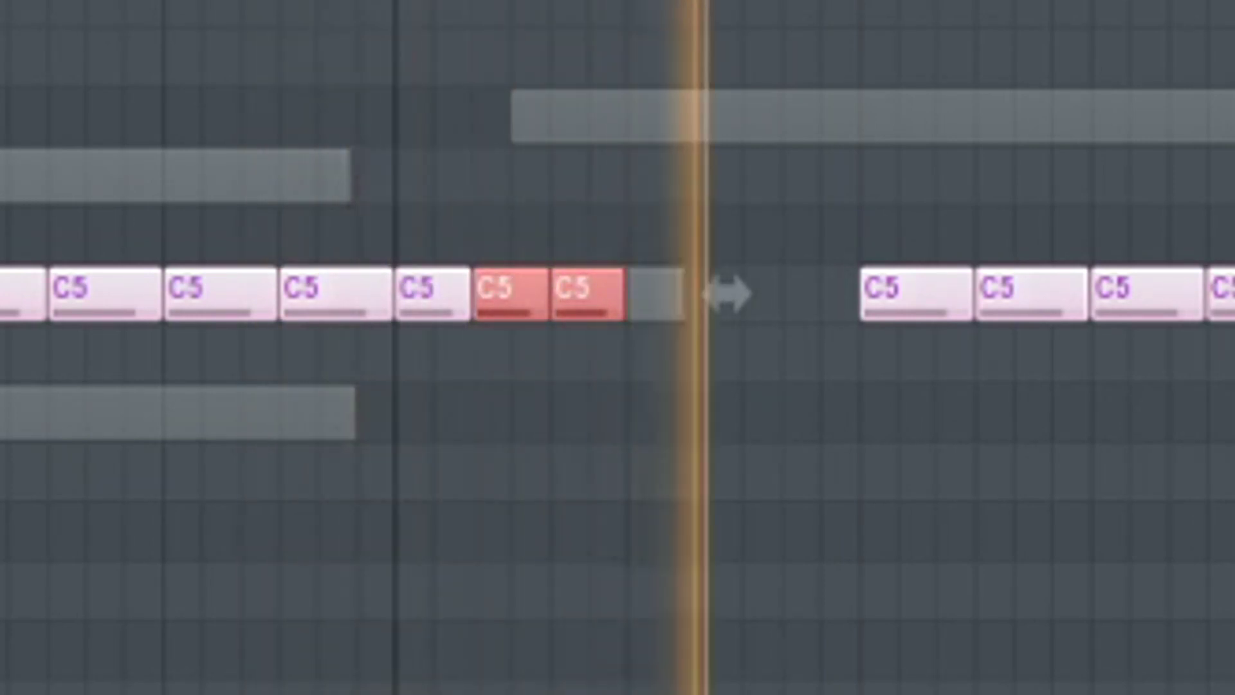
pyautogui.press('space')
pyautogui.rightClick(588, 296)
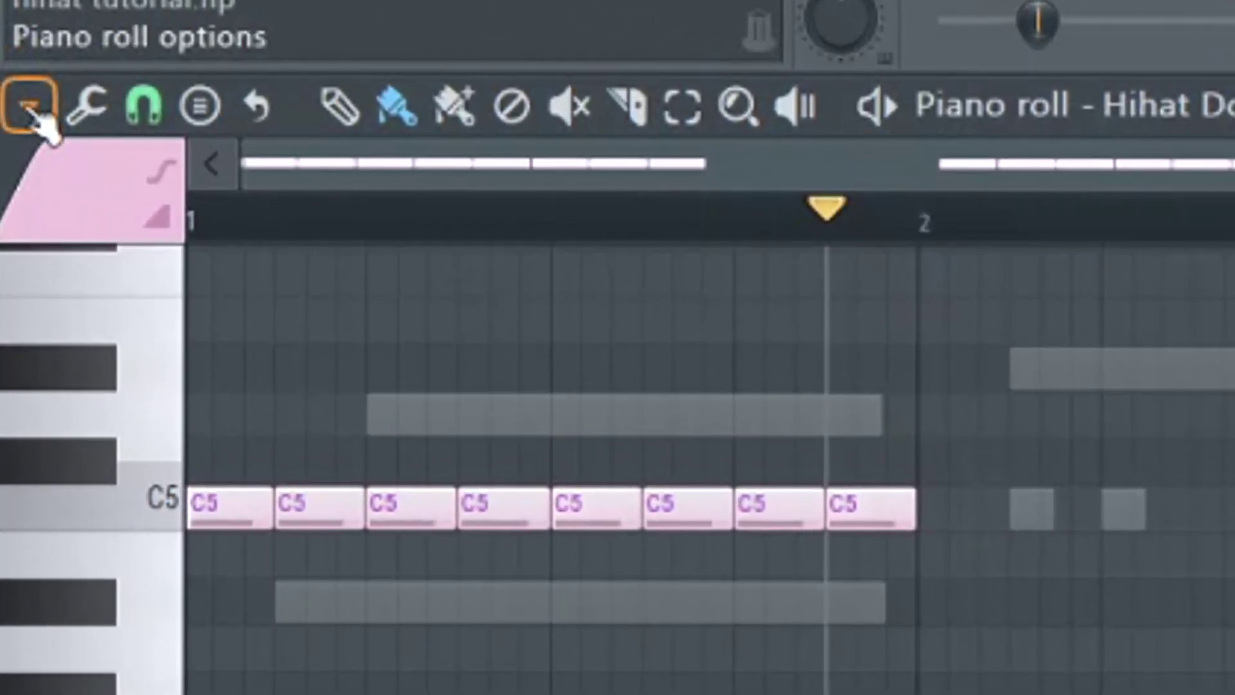
# - Set the snap to 1/3 step and paint a run of six 1/3-step C5 notes from the start of bar 2
pyautogui.click(29, 106)
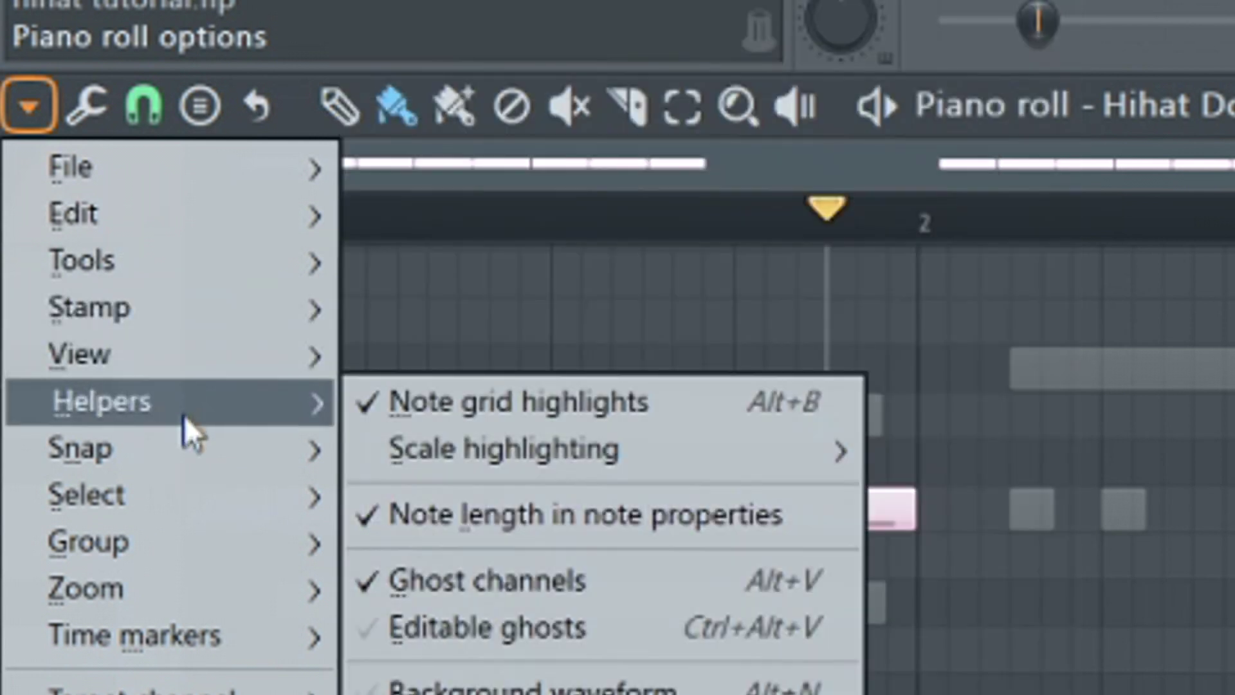
pyautogui.moveTo(189, 449)
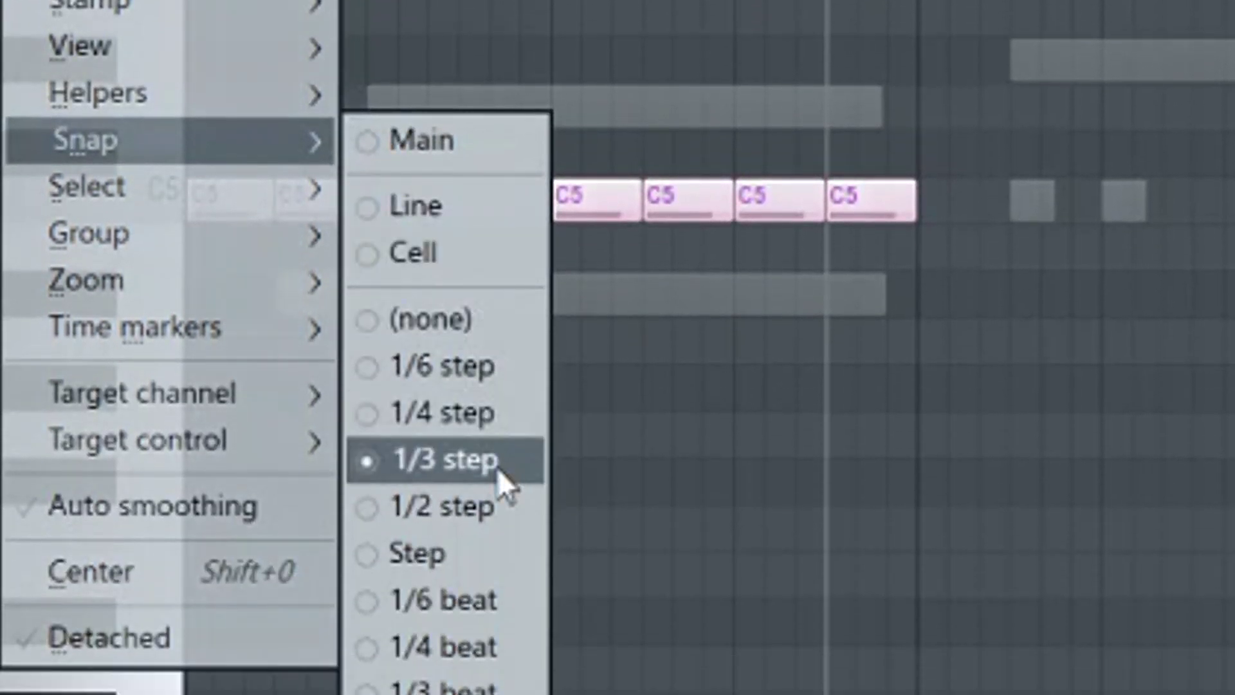
pyautogui.click(495, 467)
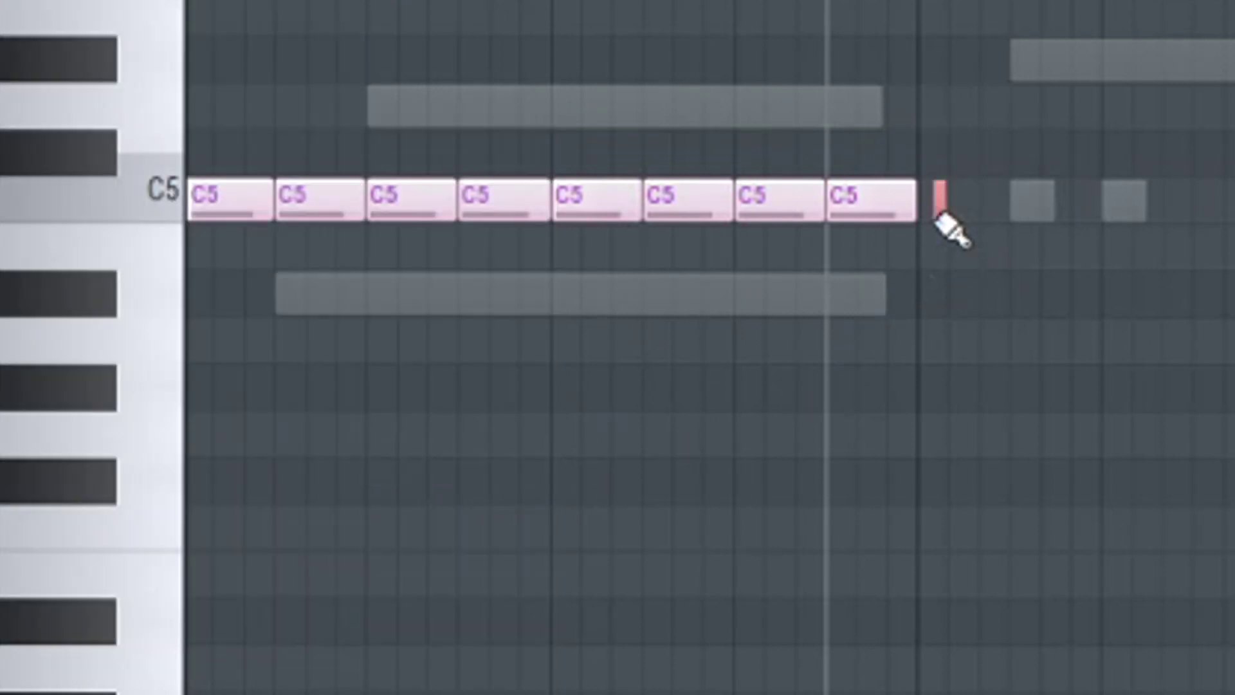
pyautogui.click(943, 205)
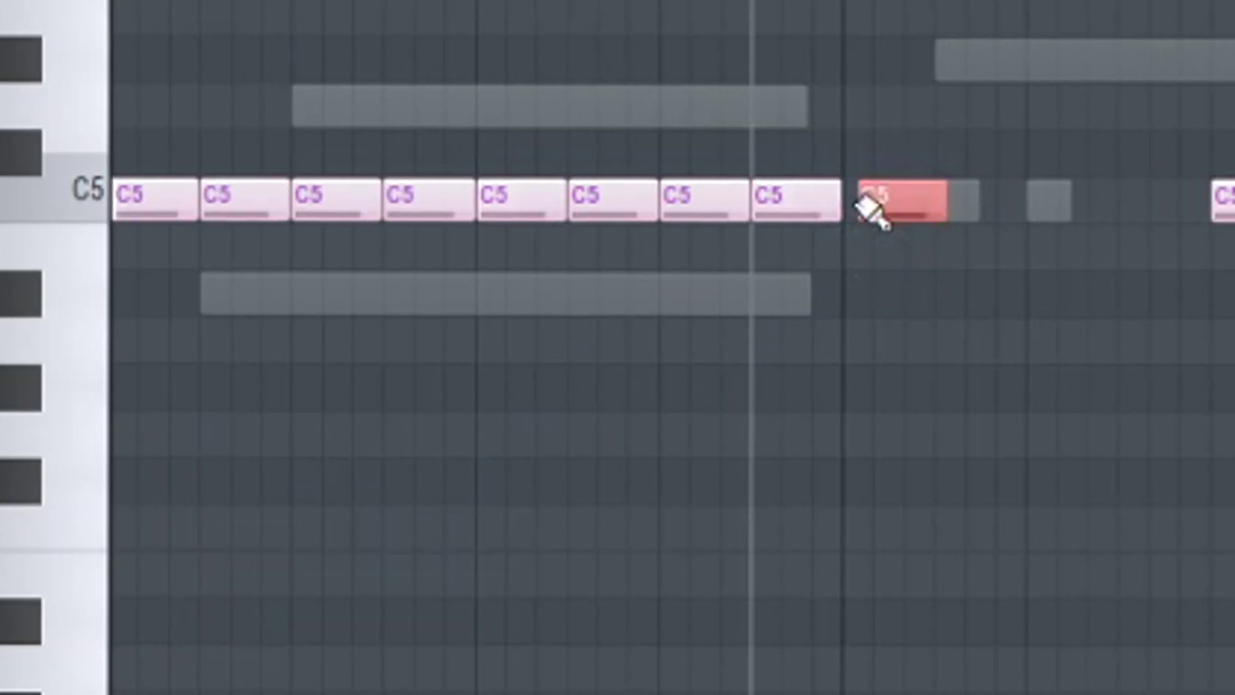
pyautogui.moveTo(631, 210); pyautogui.dragTo(557, 213)
pyautogui.press('b')
pyautogui.click(569, 206)
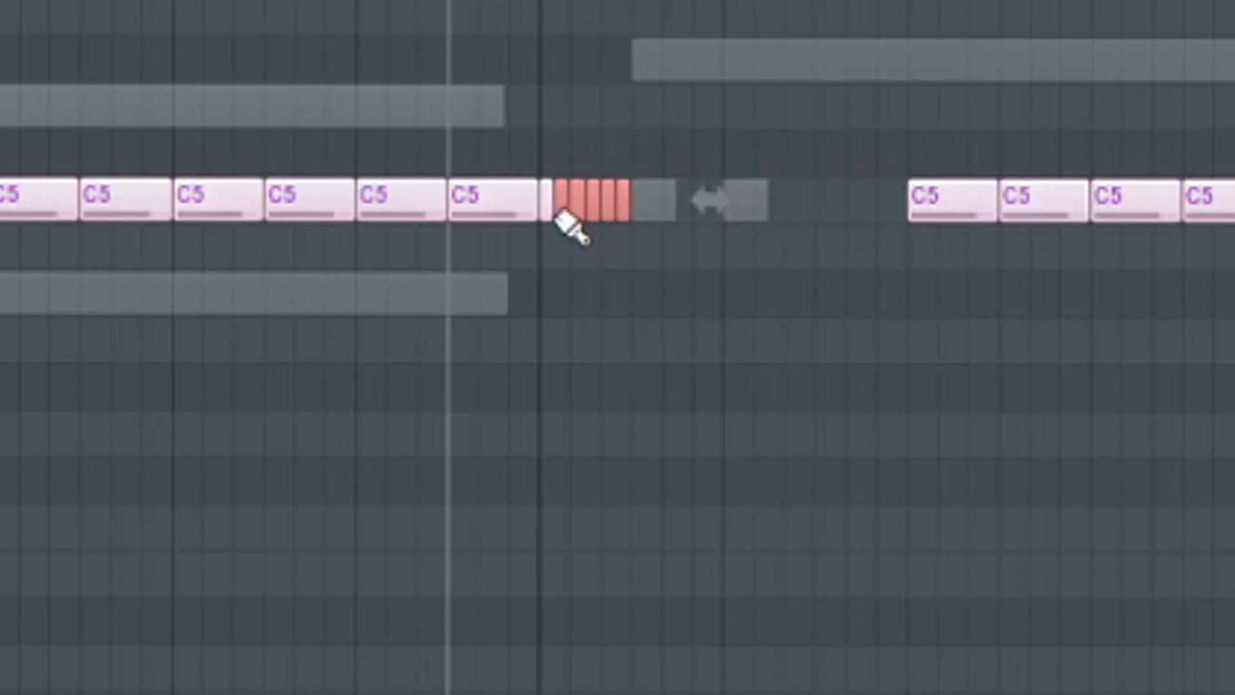
pyautogui.moveTo(647, 215)
pyautogui.mouseDown()
pyautogui.moveTo(704, 218)
pyautogui.moveTo(640, 214)
pyautogui.mouseUp()
pyautogui.press('space')
pyautogui.press('space')
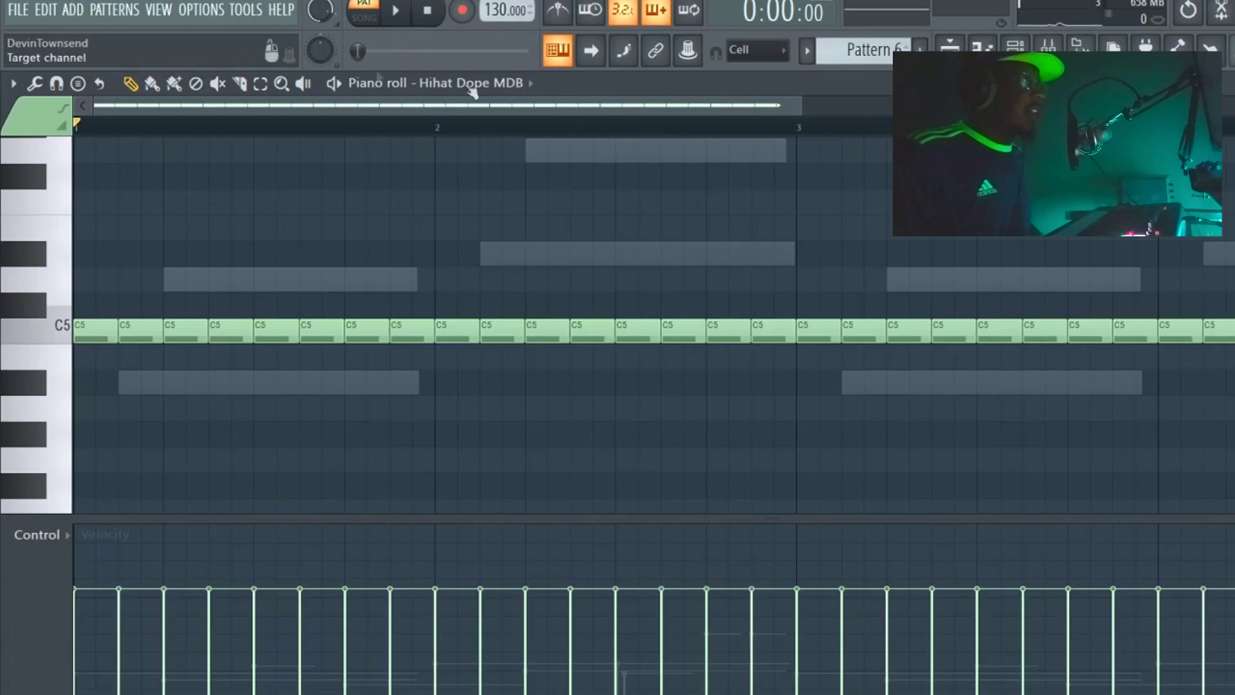
# - Select bars 1 and 2 of the Hihat Dope MDB part as the playback range
pyautogui.click(260, 83)
pyautogui.moveTo(798, 126); pyautogui.dragTo(76, 126)
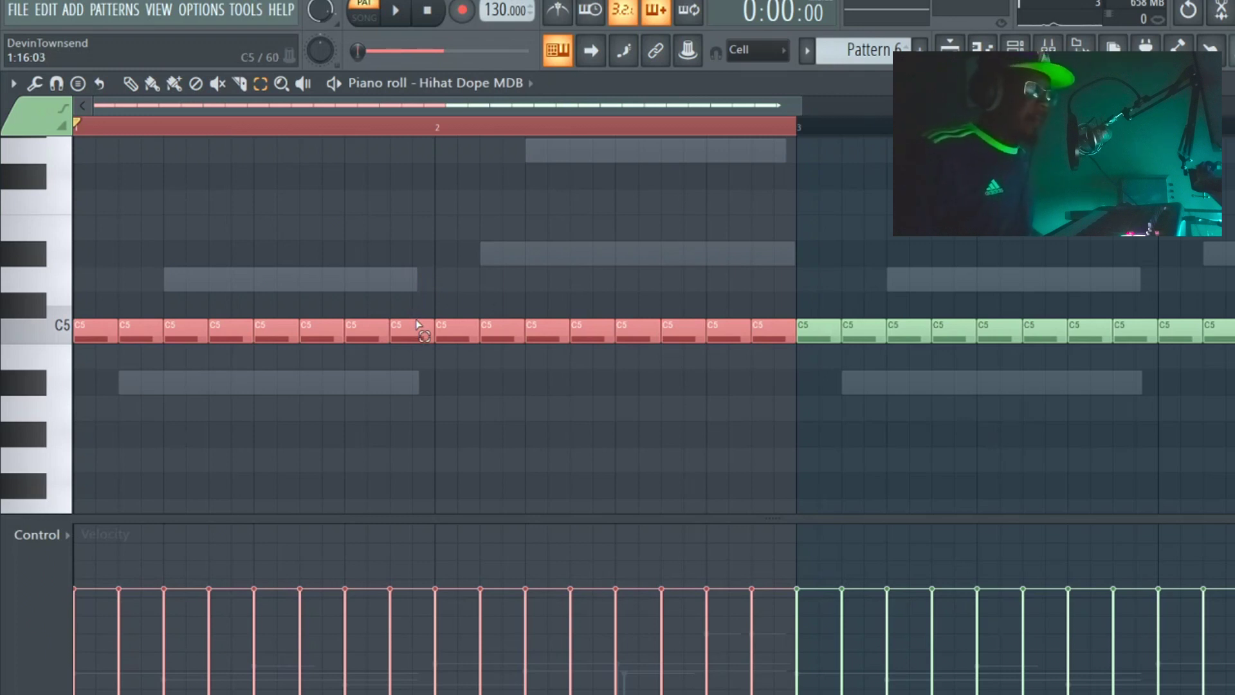
pyautogui.keyDown('ctrl'); pyautogui.click(460, 361); pyautogui.keyUp('ctrl')
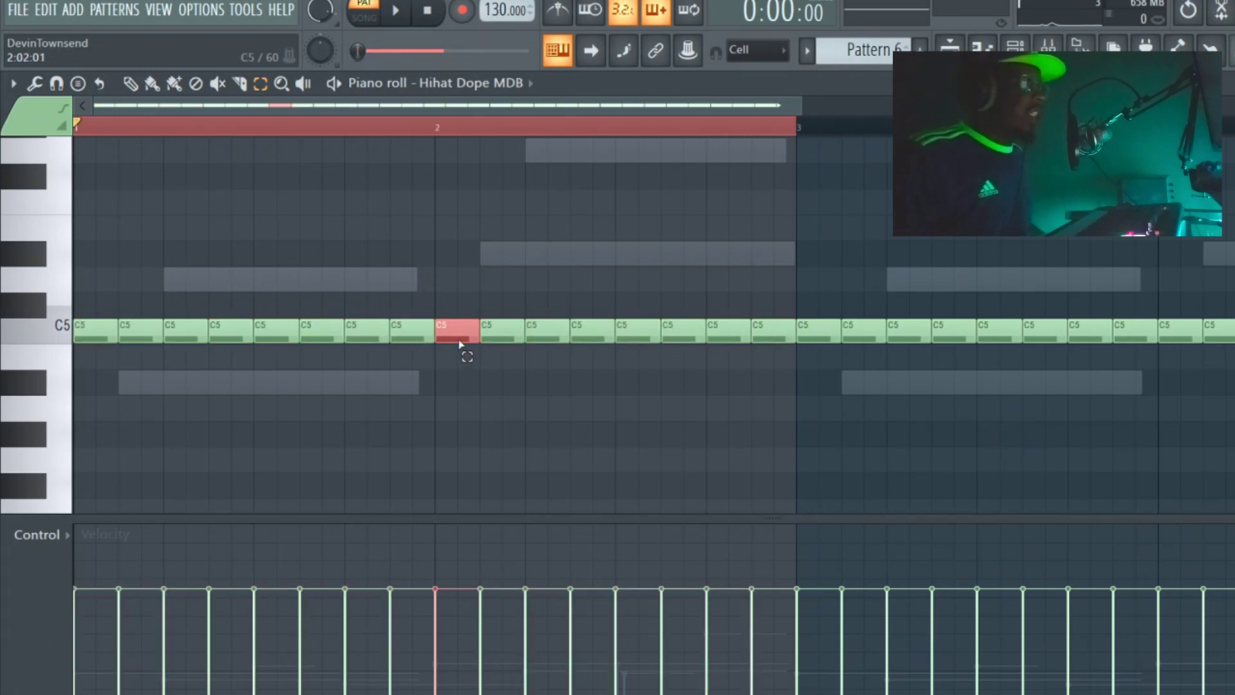
# - Chop the second C5 note of bar 1 into three equal slices with the Sixth-beat pattern
pyautogui.click(160, 335)
pyautogui.click(35, 83)
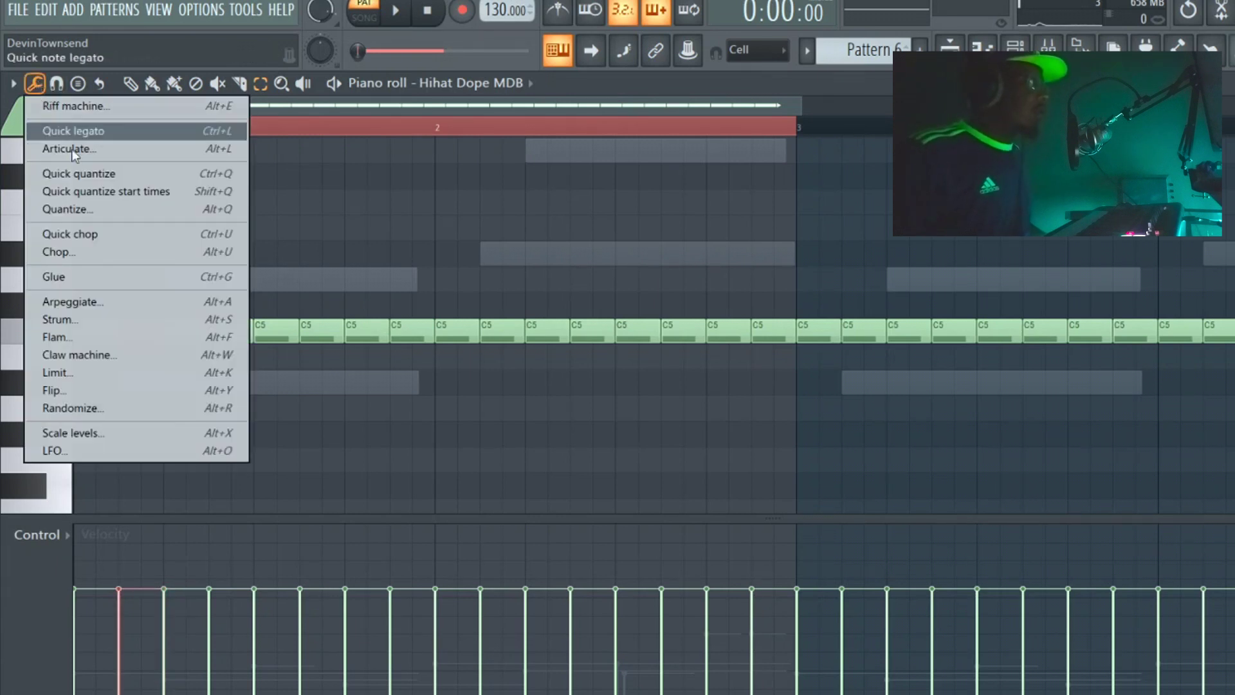
pyautogui.click(96, 253)
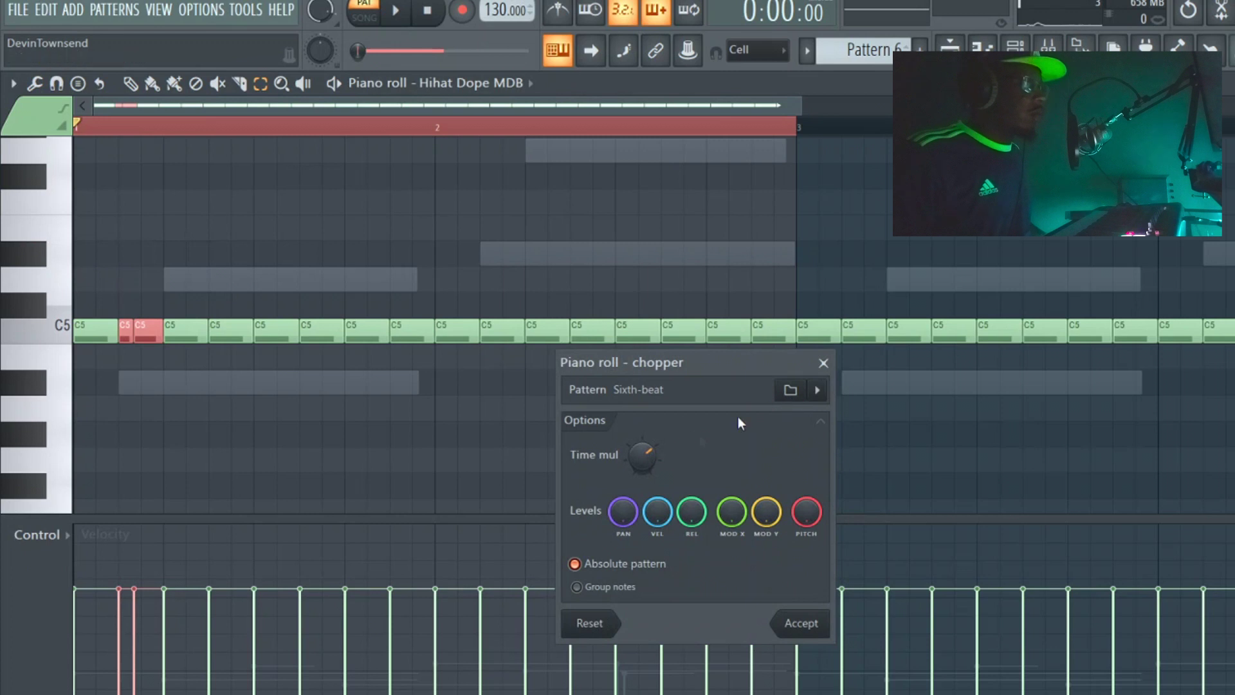
pyautogui.moveTo(642, 456); pyautogui.dragTo(642, 470)
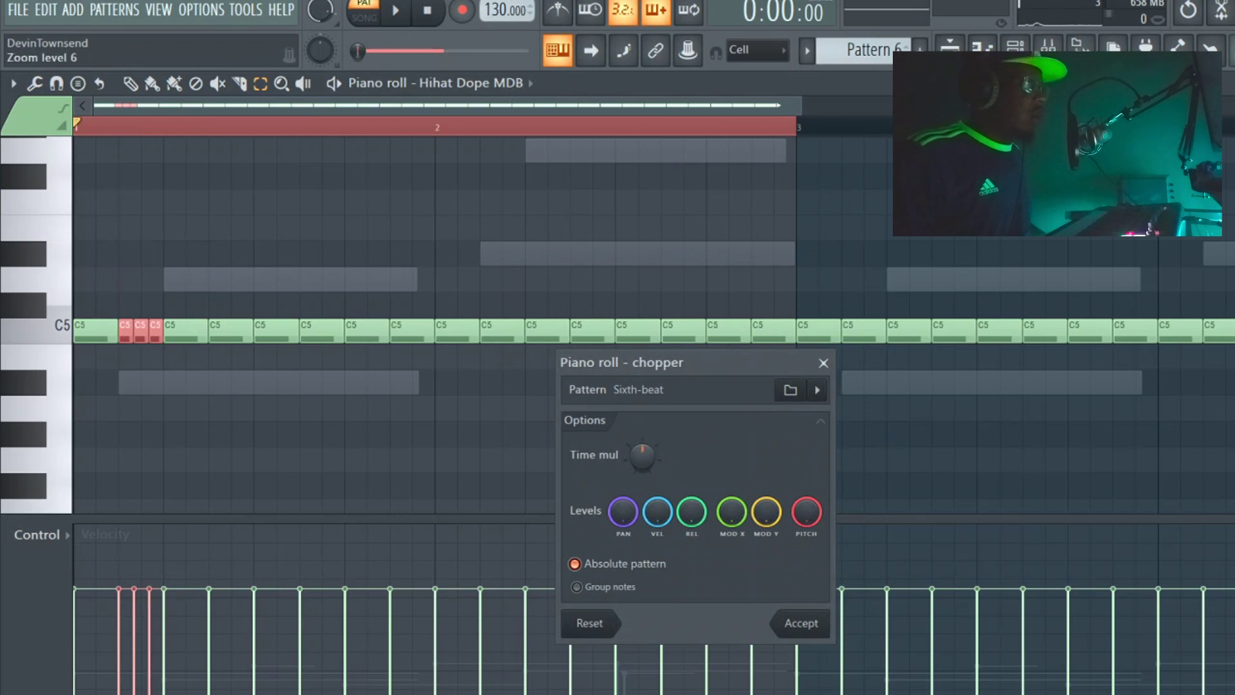
pyautogui.click(807, 622)
# - Chop the fifth original C5 note of bar 1, midway through the bar, into six slices with the Sixth-beat pattern
pyautogui.click(276, 331)
pyautogui.click(37, 83)
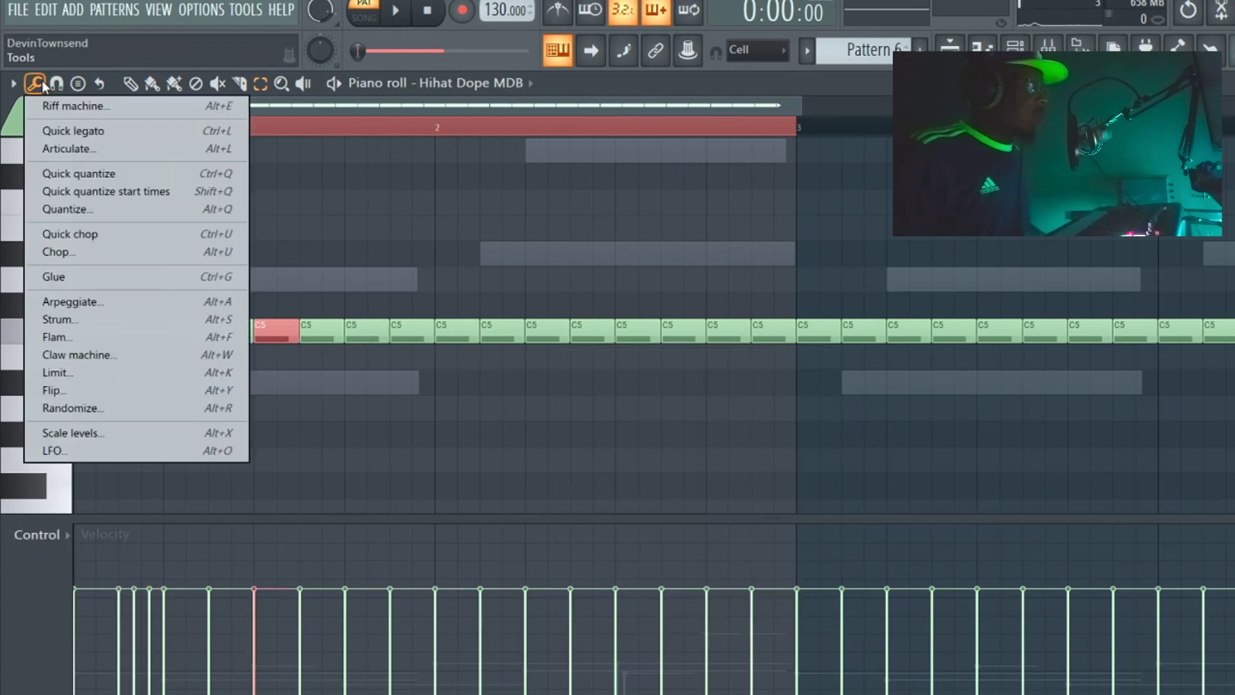
pyautogui.click(107, 253)
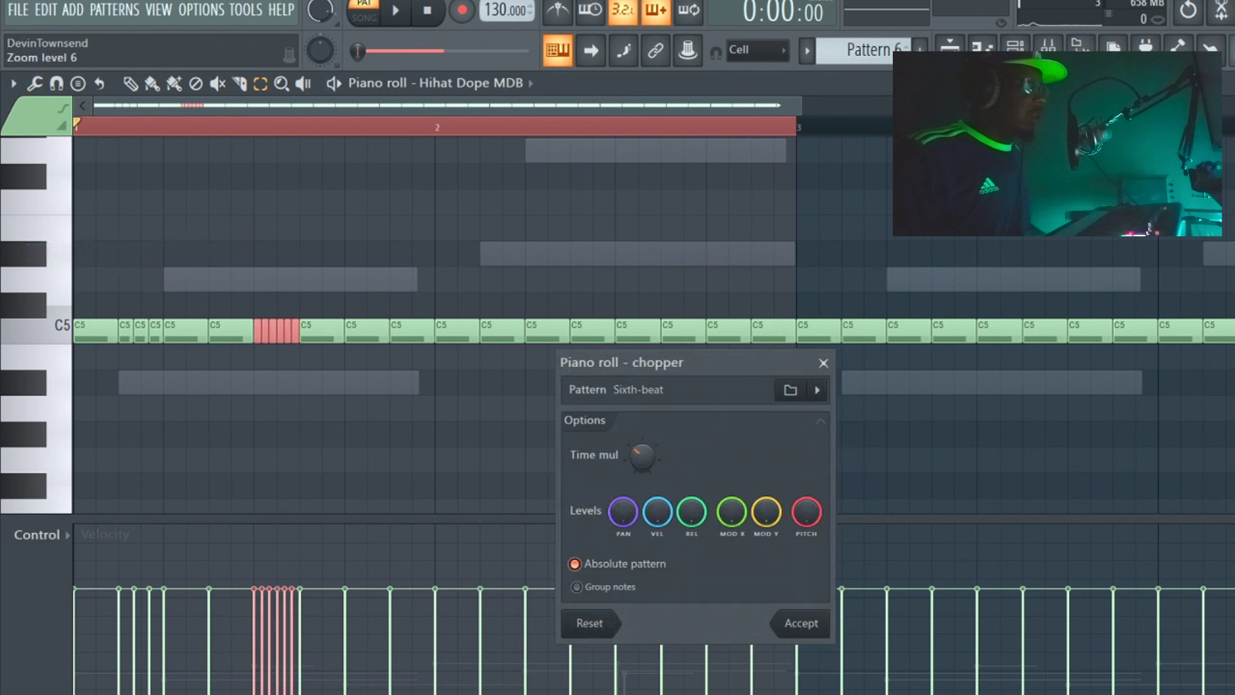
pyautogui.click(782, 627)
# - Chop the last C5 note of bar 1 into six slices with the Sixth-beat pattern
pyautogui.click(367, 329)
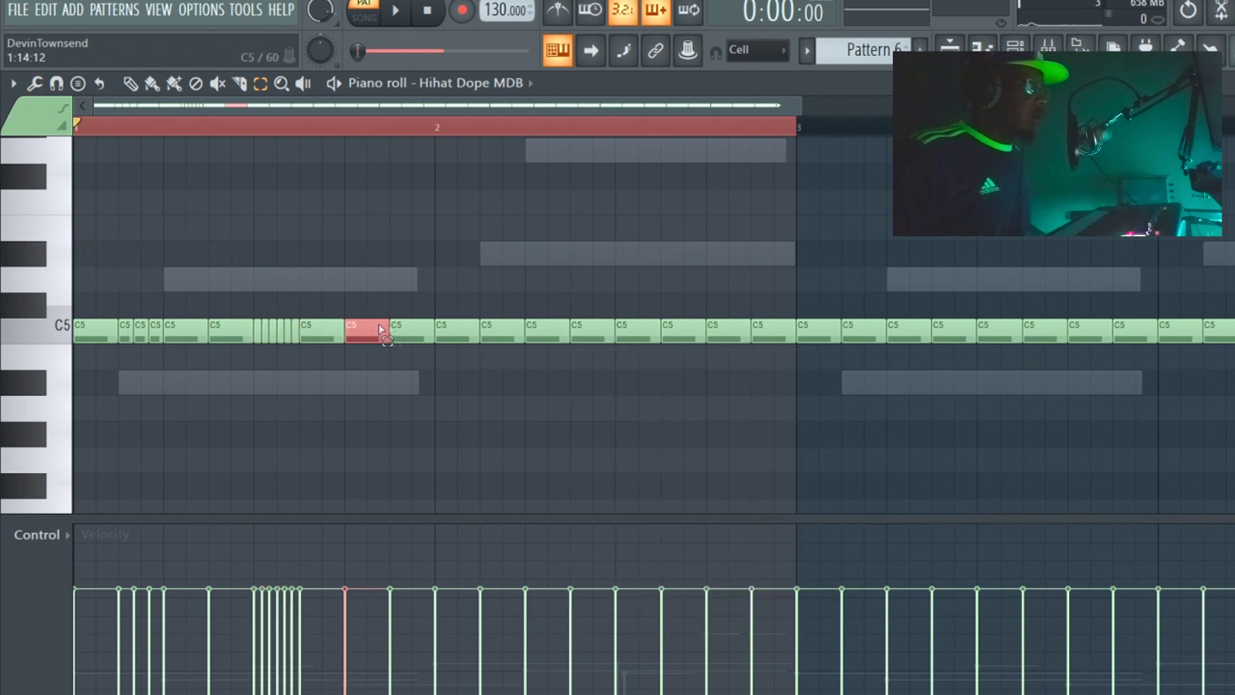
pyautogui.click(407, 329)
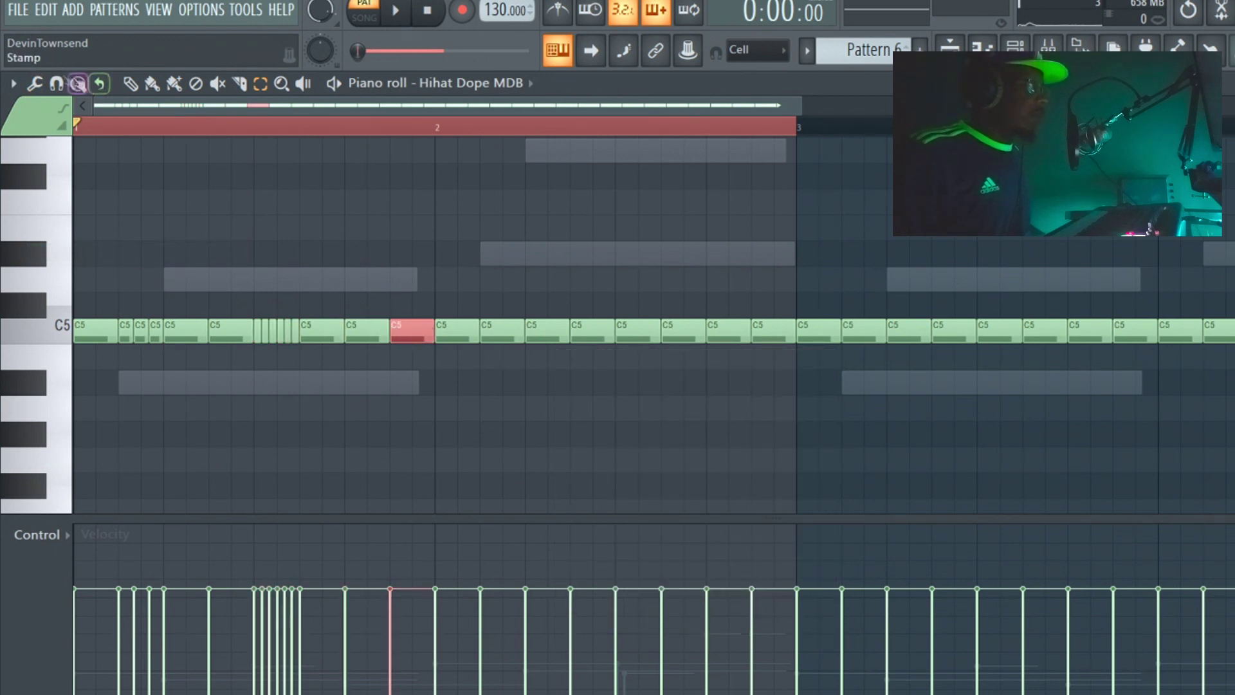
pyautogui.click(35, 82)
pyautogui.click(95, 252)
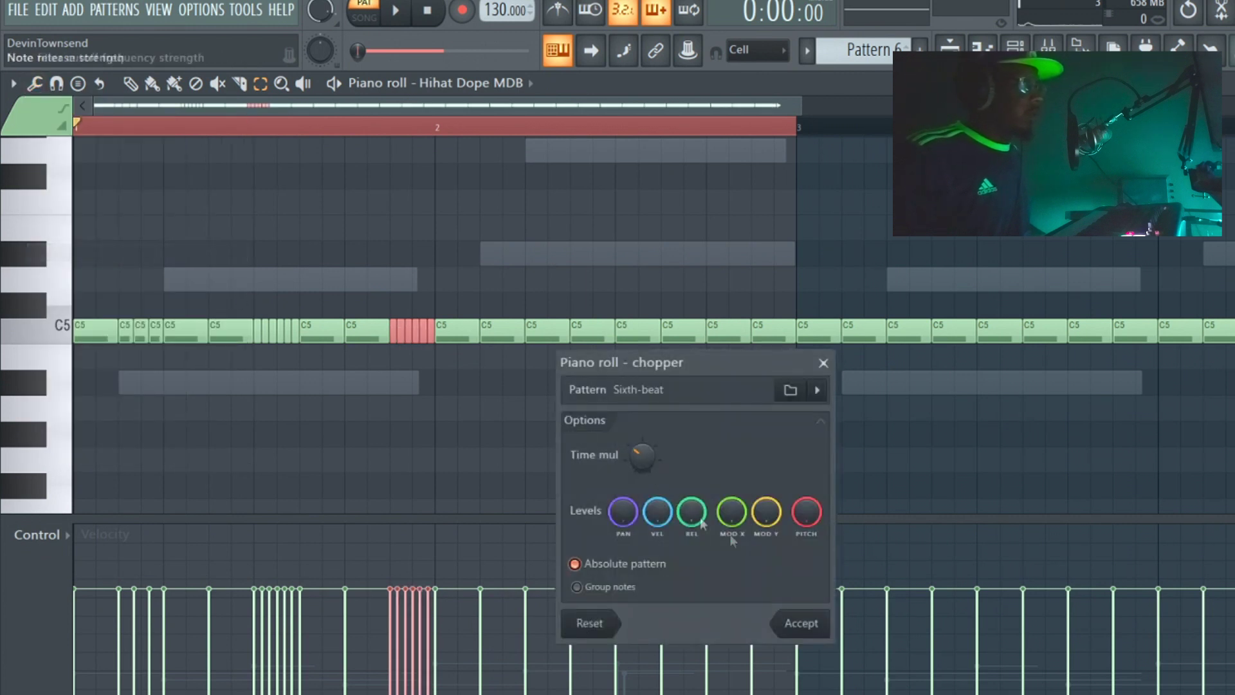
pyautogui.click(801, 621)
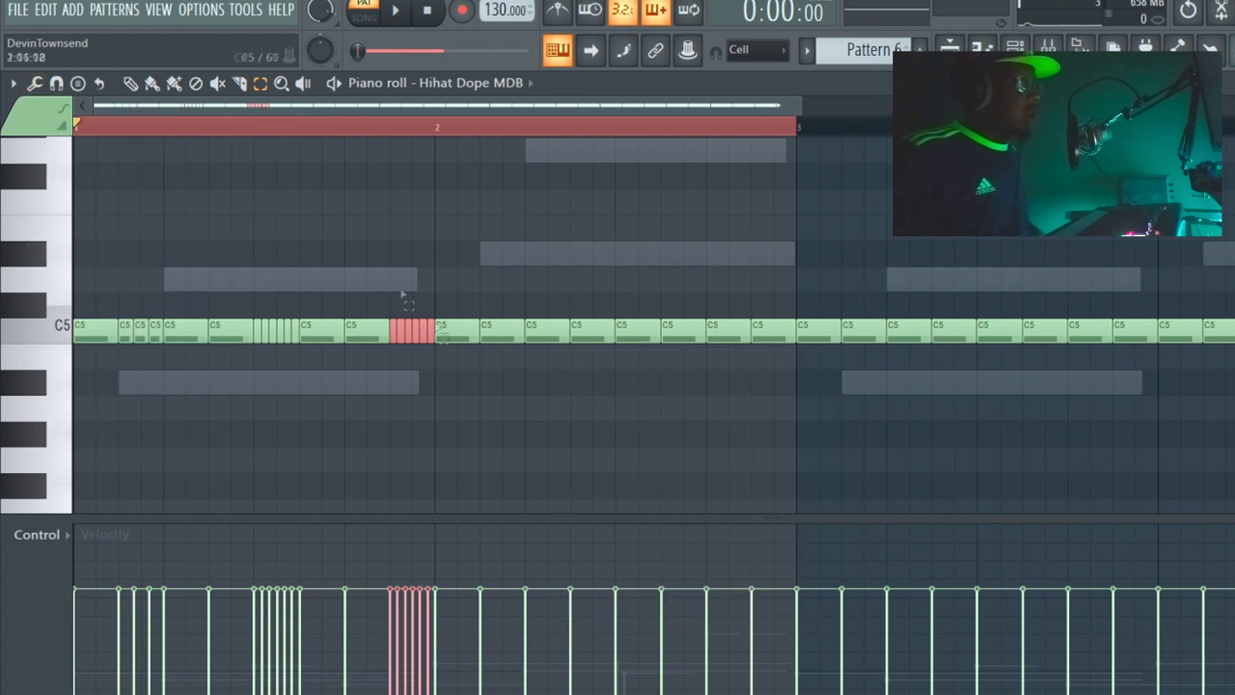
# - Erase the last three slices of the roll at the end of bar 1 and audition the pattern
pyautogui.rightClick(422, 330)
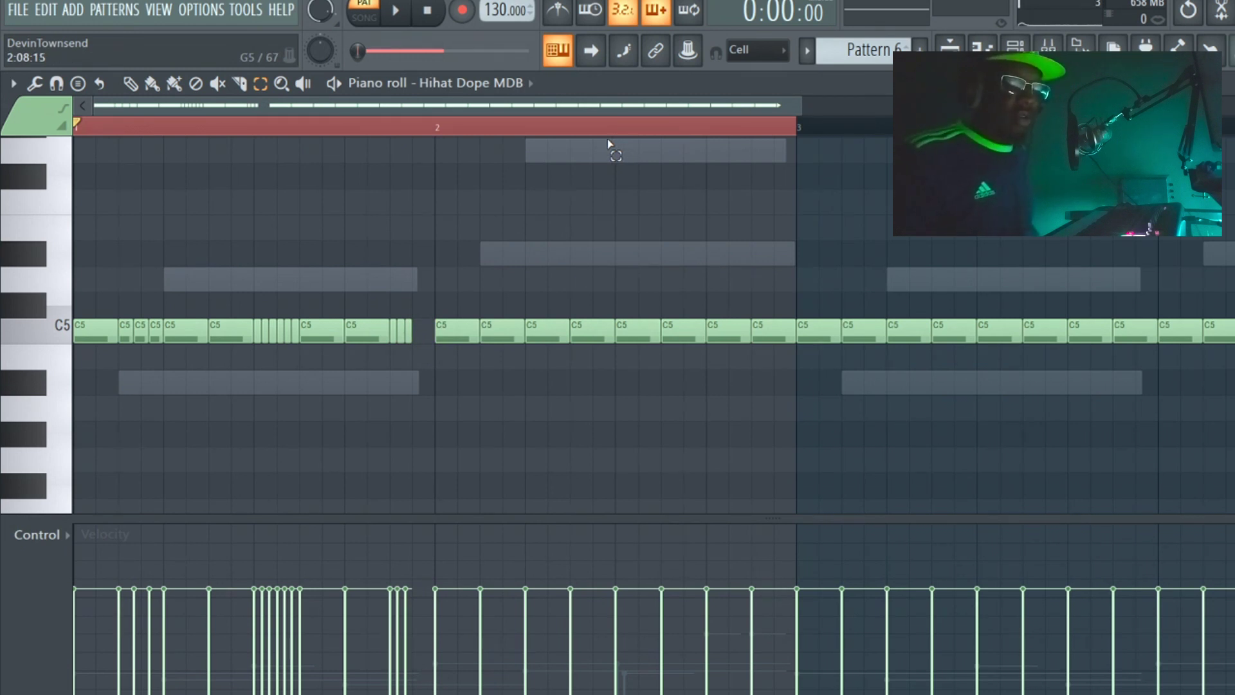
pyautogui.press('space')
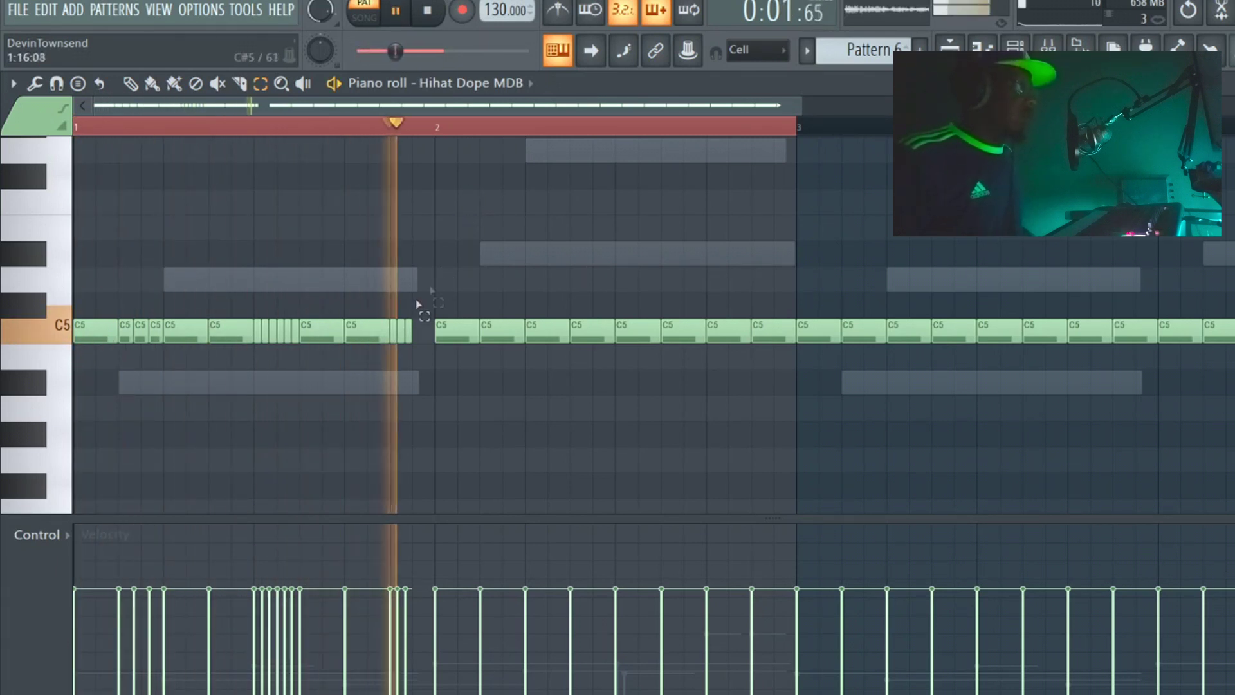
pyautogui.press('space')
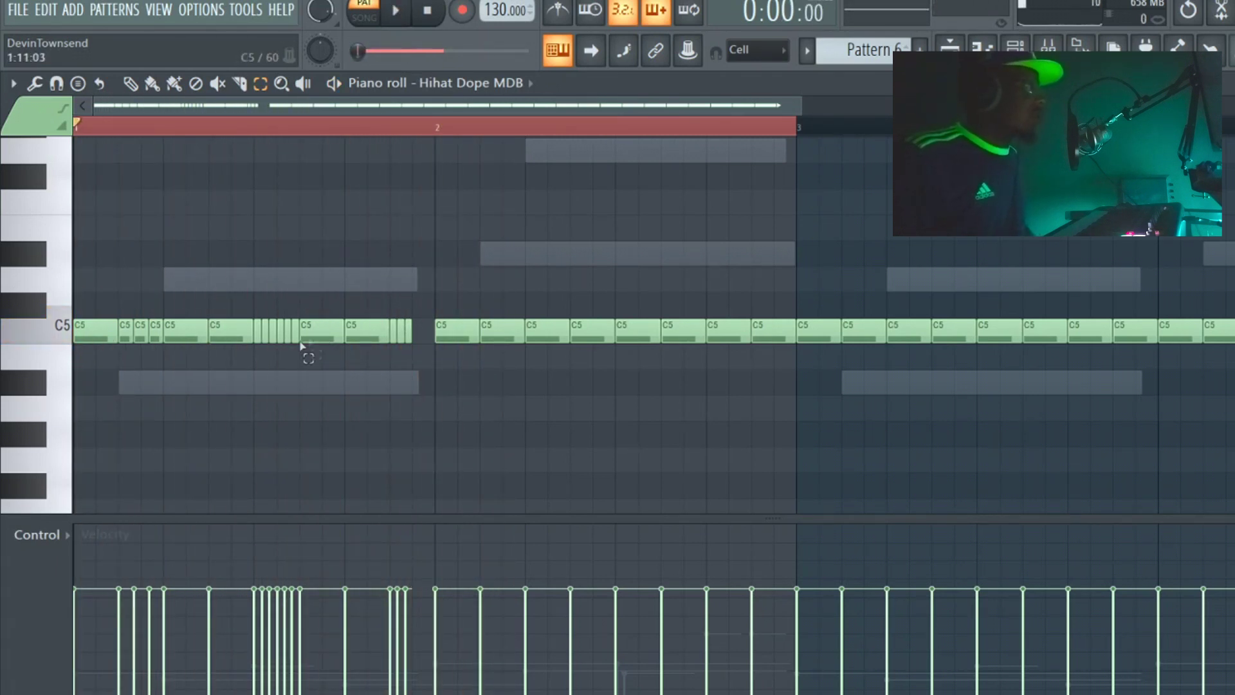
# - Delete the last three slices of the roll midway through bar 1 and step down the velocities of the remaining slices
pyautogui.moveTo(295, 346); pyautogui.dragTo(287, 344)
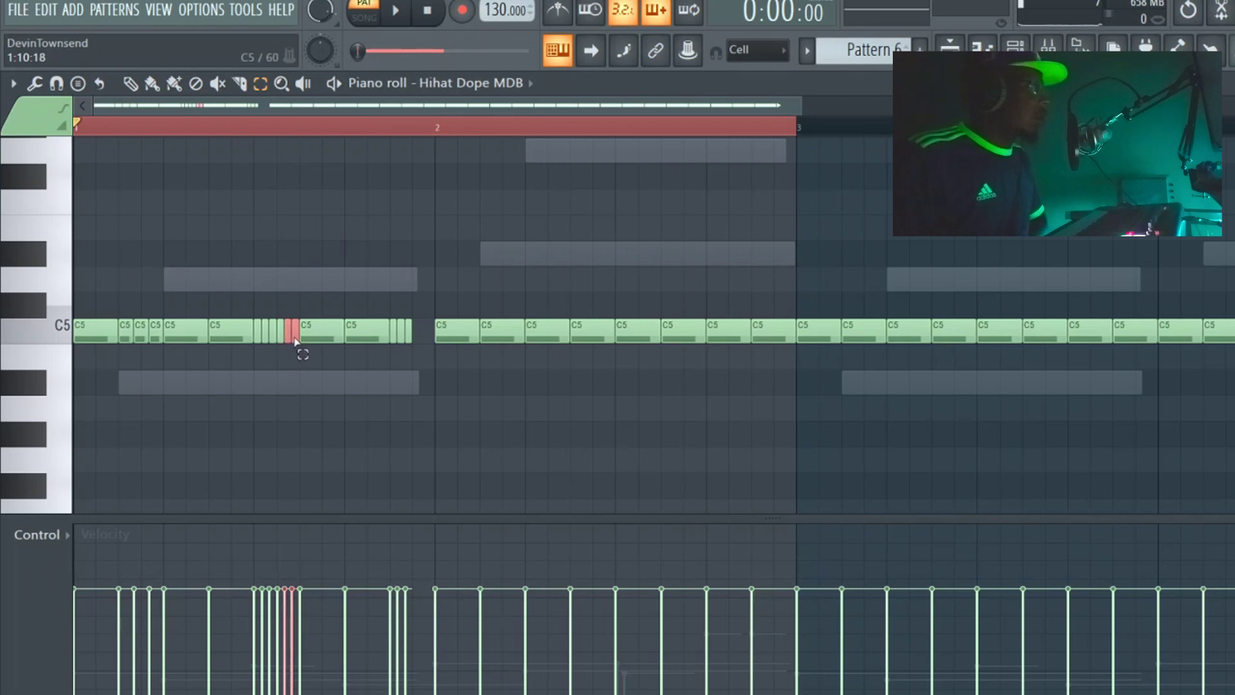
pyautogui.press('Delete')
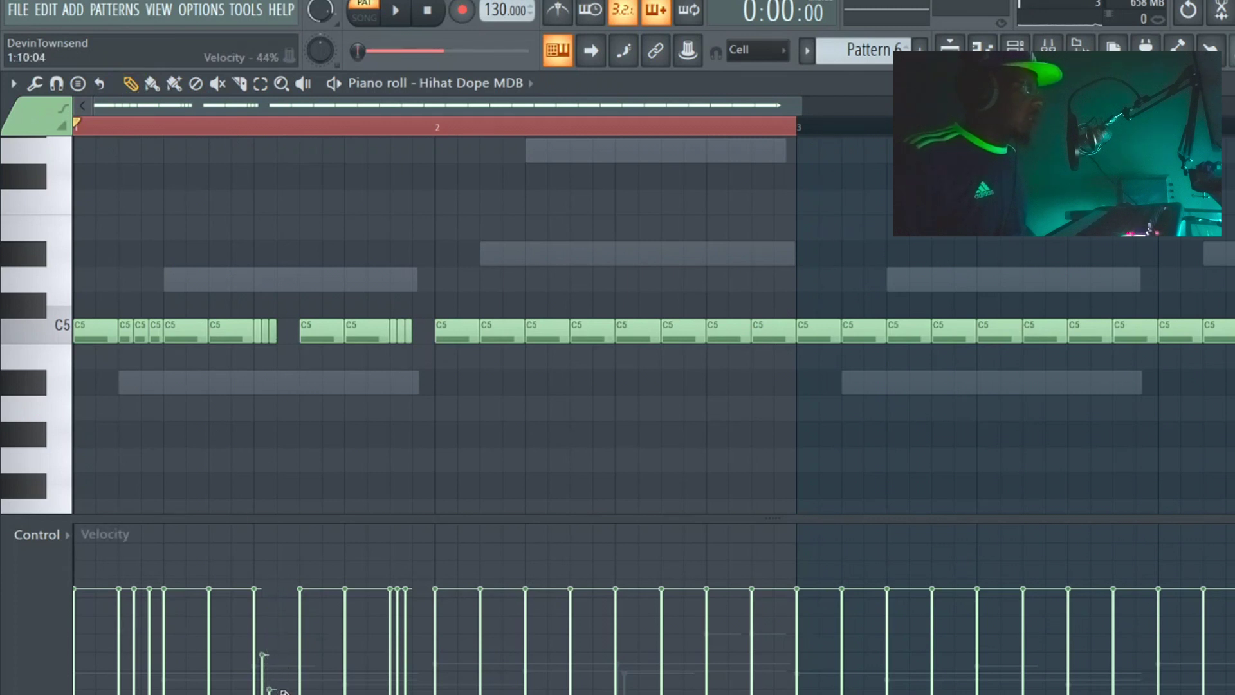
pyautogui.press('space')
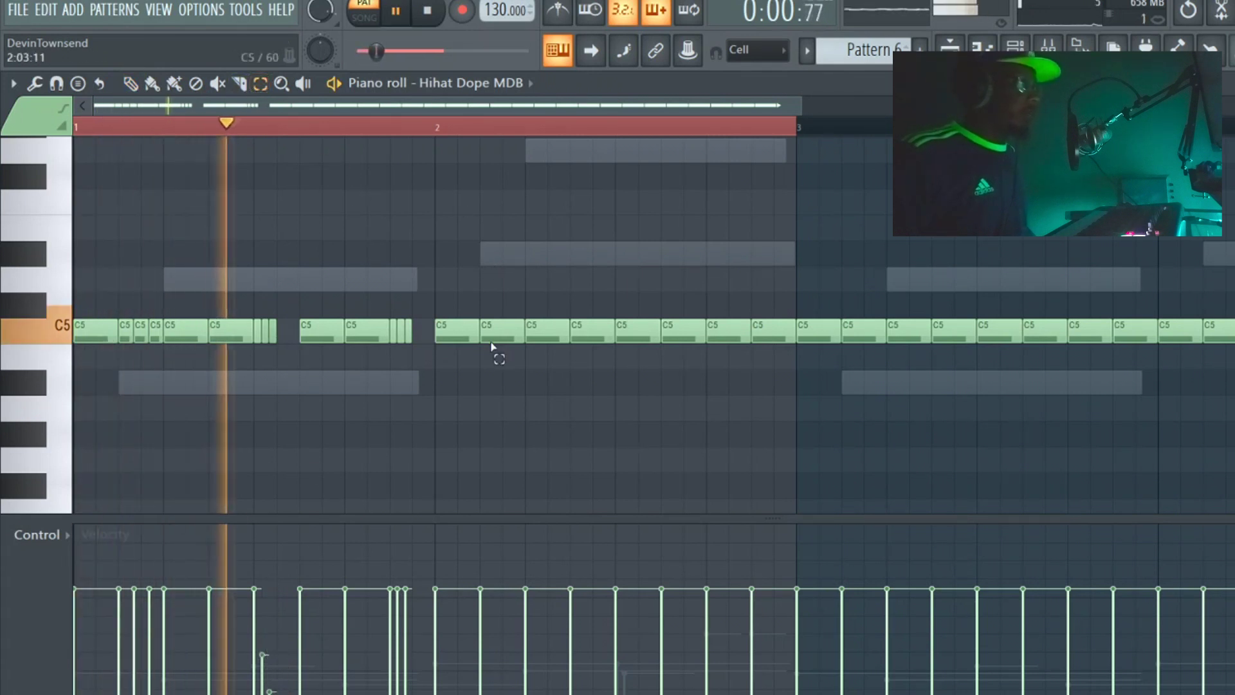
pyautogui.press('space')
# - Chop the second C5 note of bar 2 into twelve slices with the Sixth-beat pattern by lowering the time multiplier
pyautogui.click(452, 335)
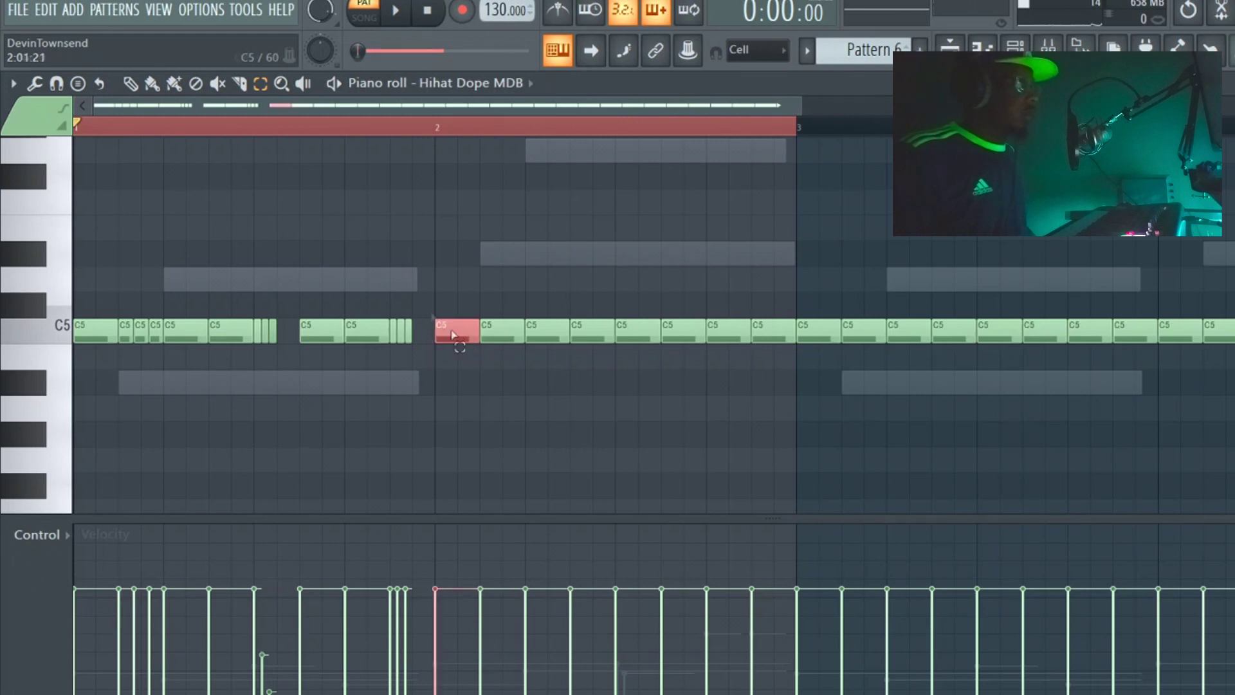
pyautogui.press('space')
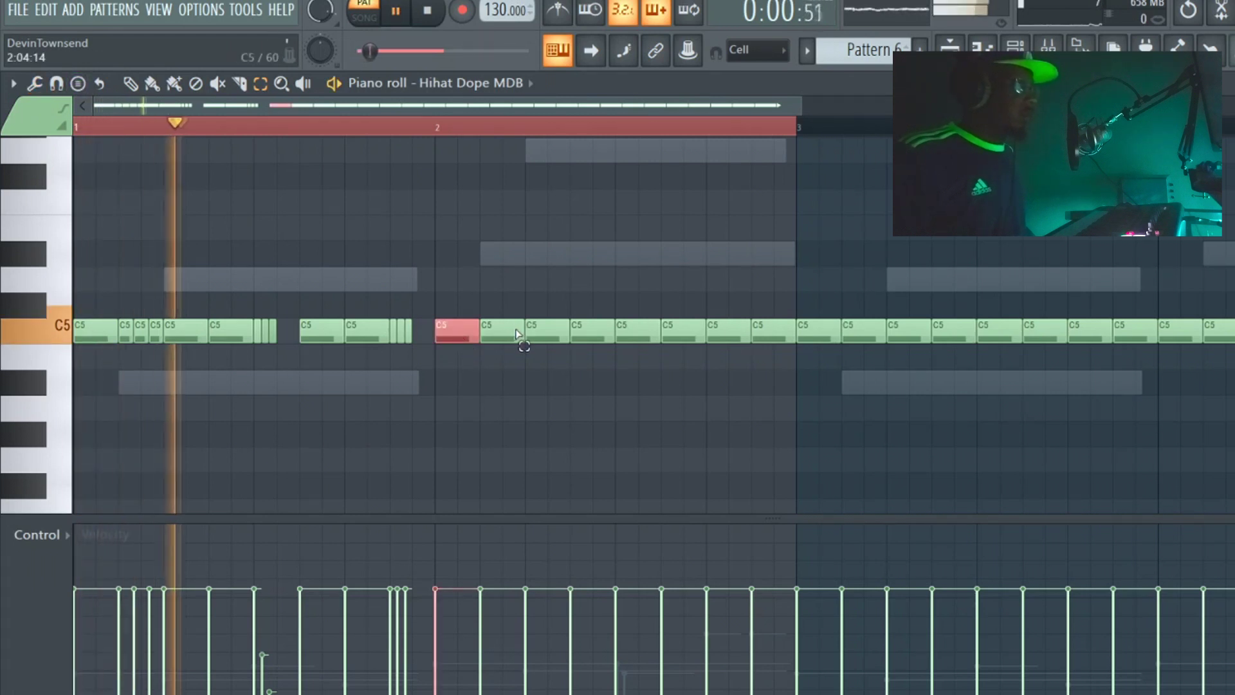
pyautogui.click(518, 335)
pyautogui.click(37, 84)
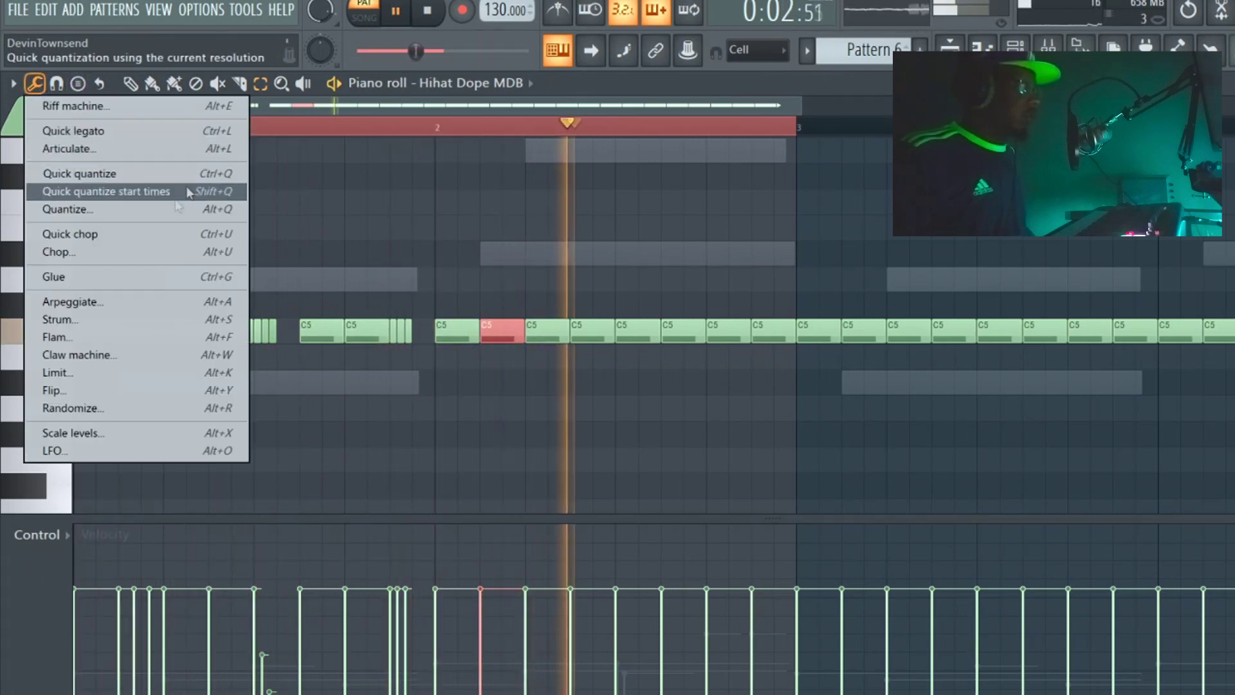
pyautogui.click(98, 251)
pyautogui.press('space')
pyautogui.hotkey('ctrl', 'z')
pyautogui.click(34, 84)
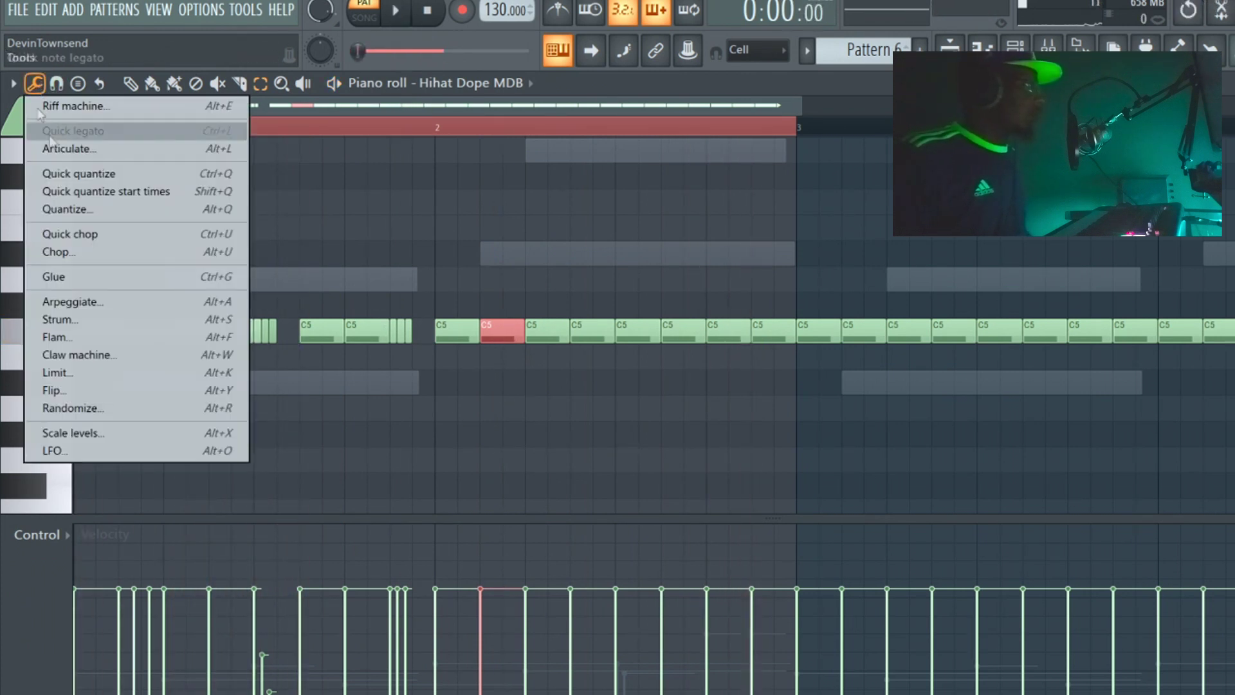
pyautogui.click(87, 252)
pyautogui.moveTo(641, 456); pyautogui.dragTo(641, 476)
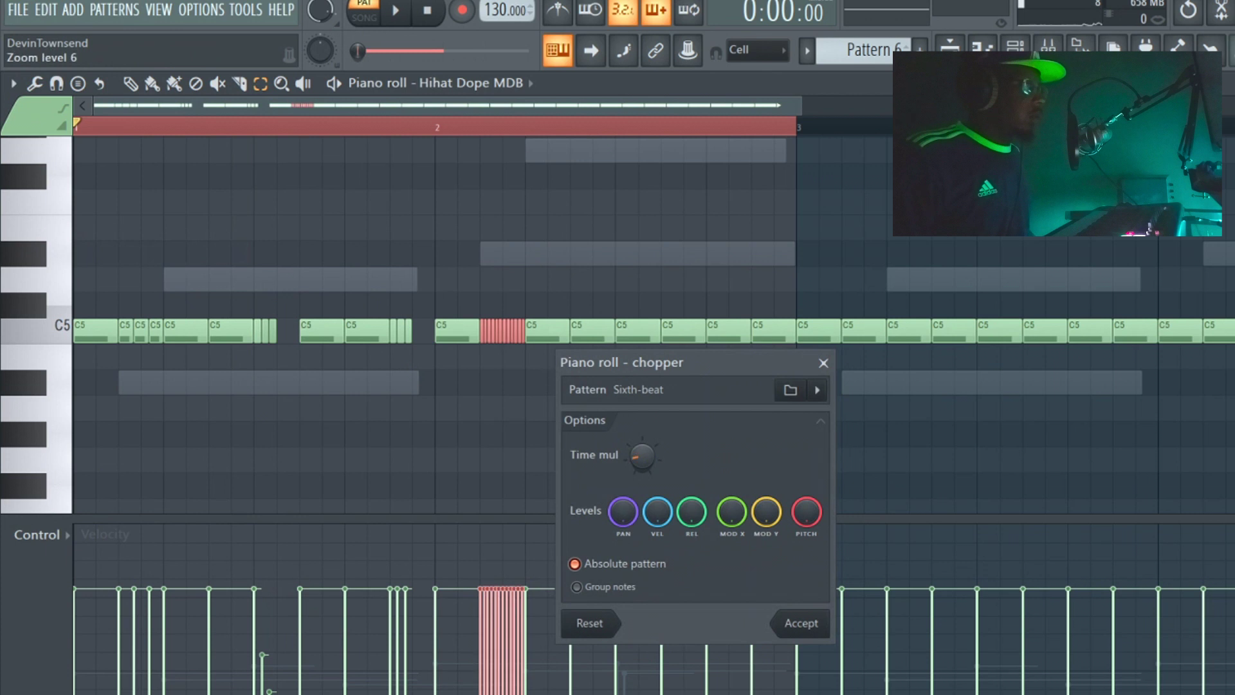
pyautogui.click(805, 624)
# - Audition the twelve-slice roll in bar 2 and ramp its velocities steeply downward from the first slice
pyautogui.press('space')
pyautogui.press('space')
pyautogui.moveTo(484, 593); pyautogui.dragTo(515, 693)
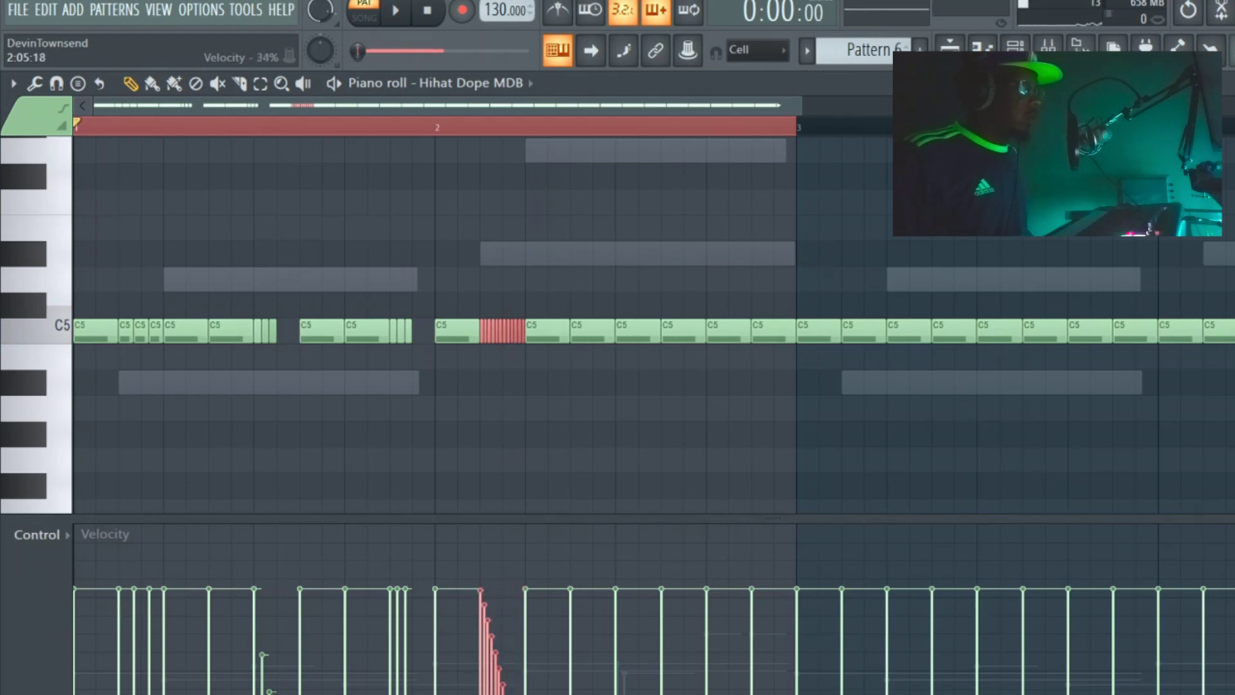
# - Delete the second C5 note after the twelve-slice roll and lengthen the first one to fill its space
pyautogui.rightClick(585, 333)
pyautogui.press('space')
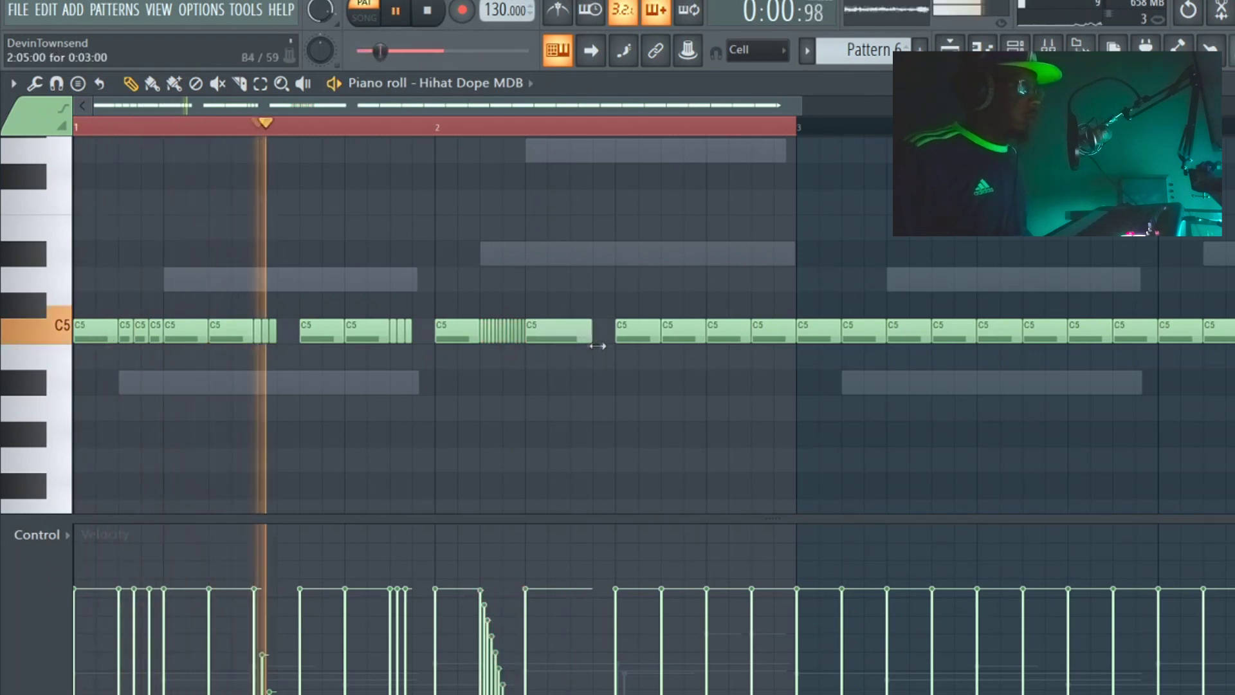
pyautogui.click(598, 334)
pyautogui.press('space')
pyautogui.press('space')
# - Chop the lengthened C5 note after the twelve-slice roll in bar 2 into six slices with the Sixth-beat pattern
pyautogui.click(35, 83)
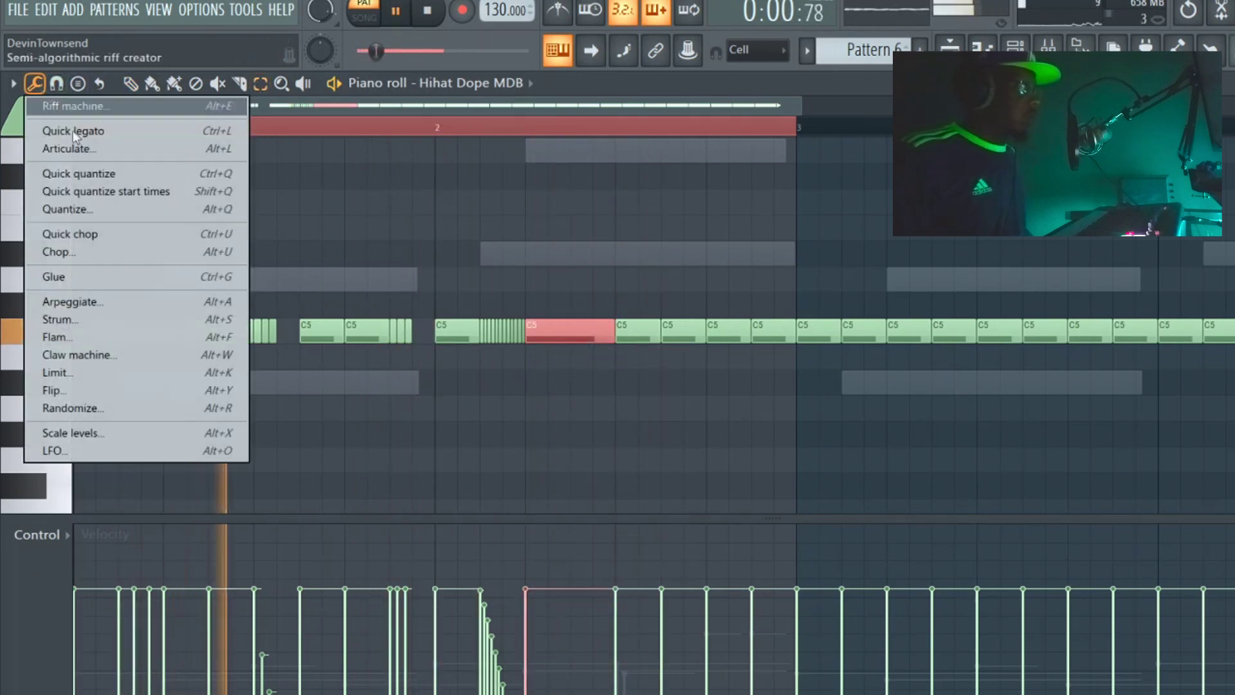
pyautogui.click(105, 244)
pyautogui.moveTo(641, 457); pyautogui.dragTo(641, 430)
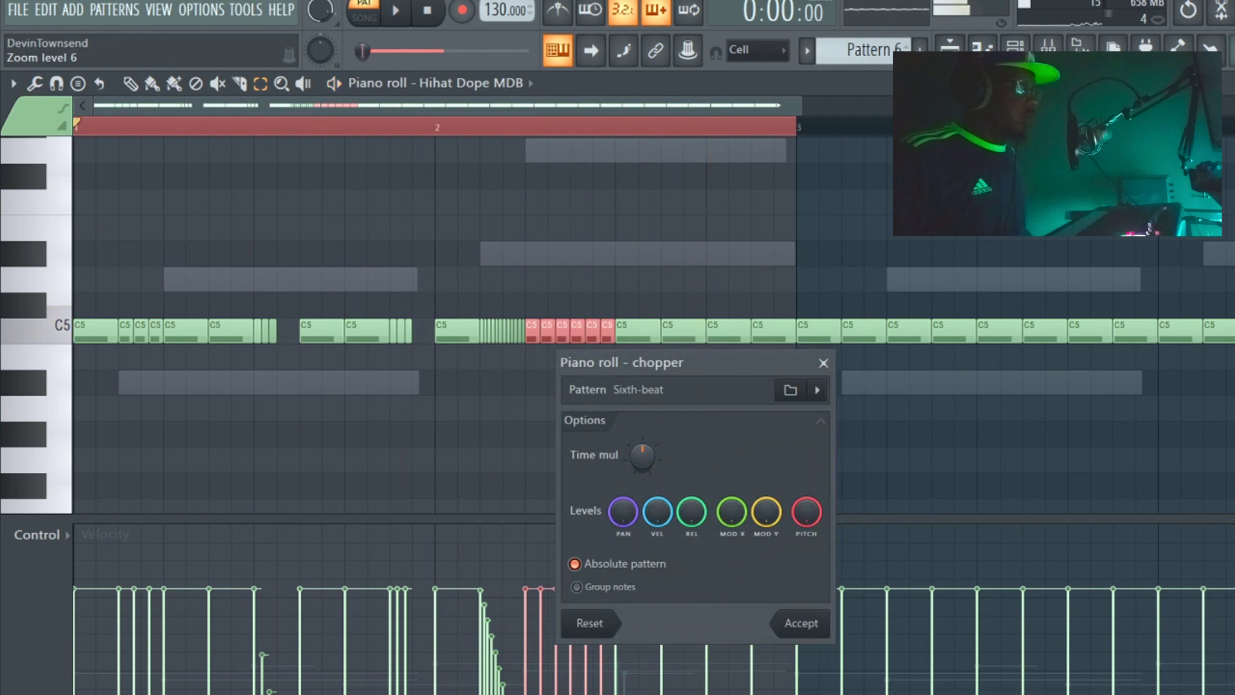
pyautogui.click(799, 622)
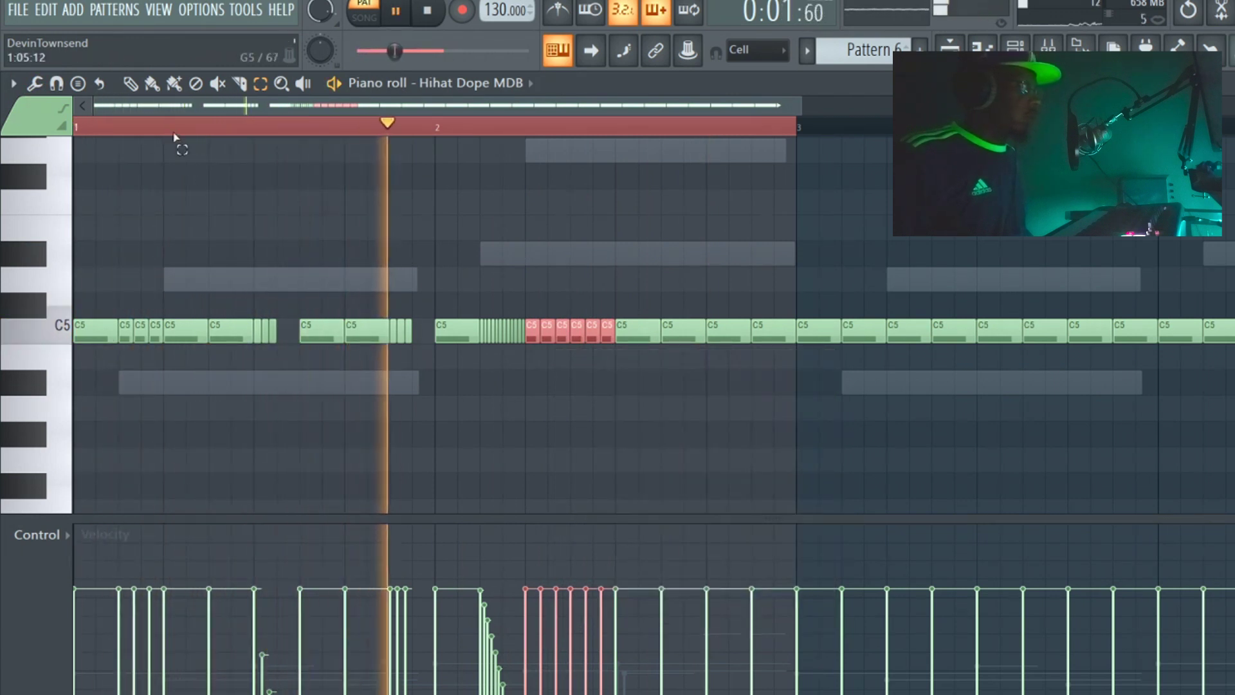
# - Lower the velocities of the second, third, fifth and sixth new slices in bar 2, then deselect them while auditioning
pyautogui.press('space')
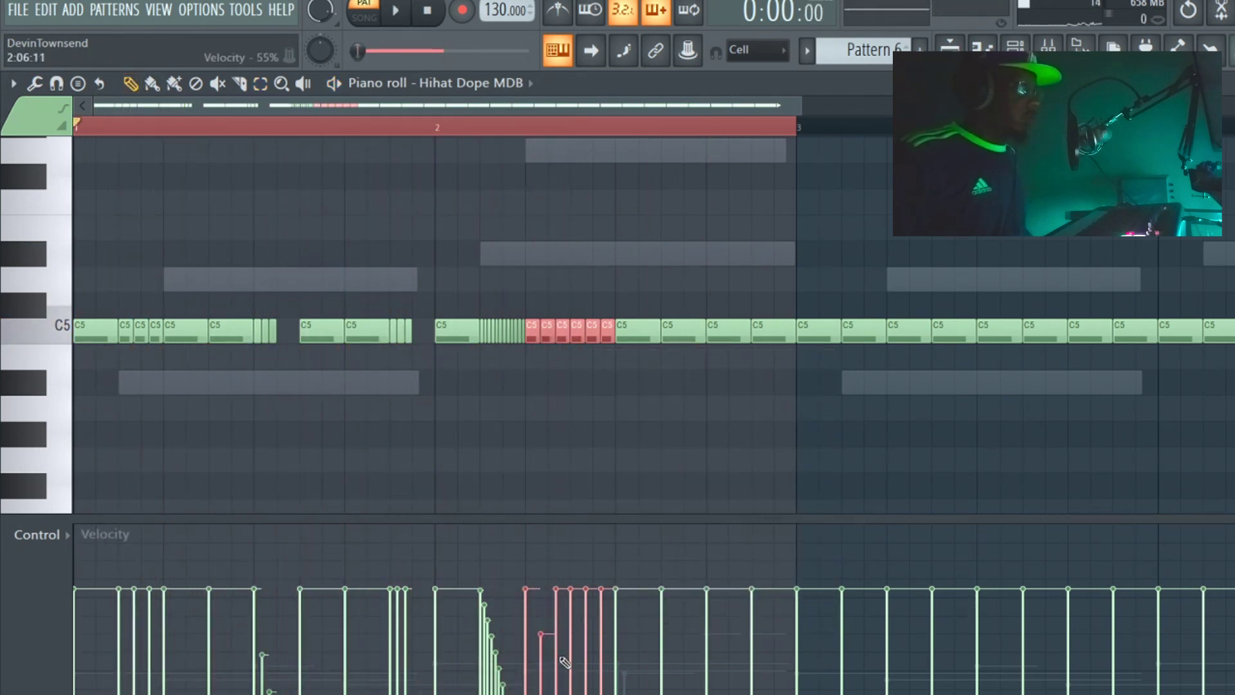
pyautogui.press('space')
pyautogui.moveTo(601, 650); pyautogui.dragTo(585, 627)
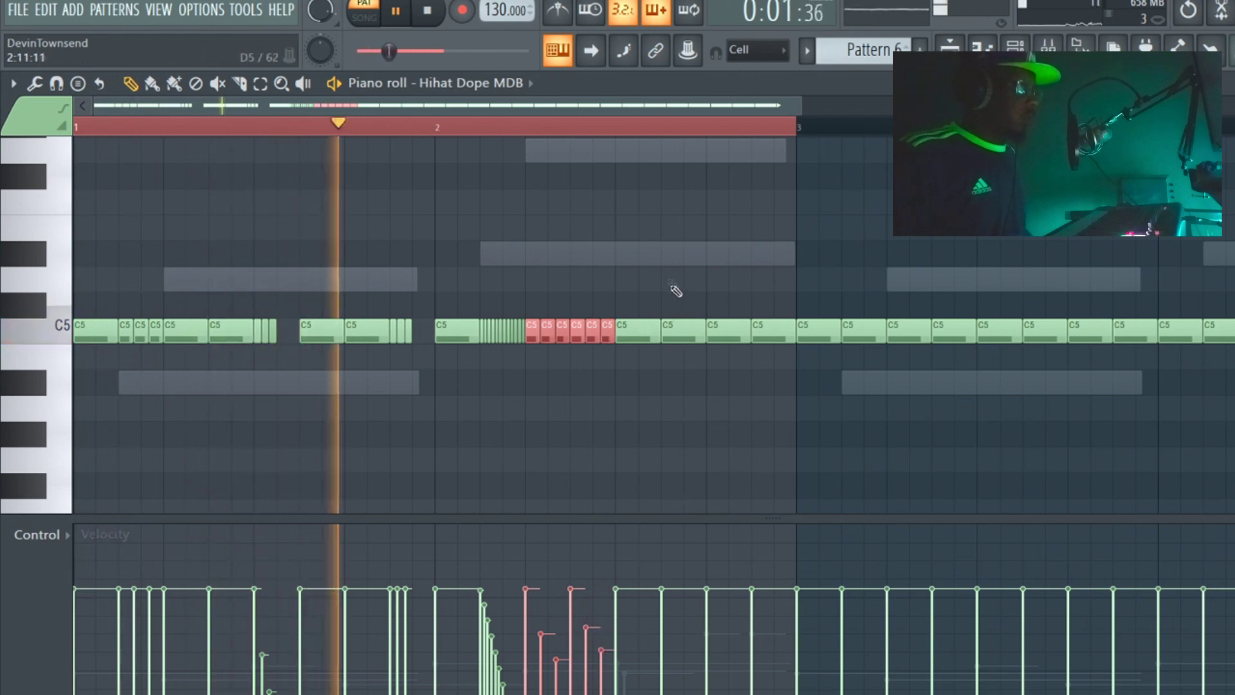
pyautogui.hotkey('ctrl', 'd')
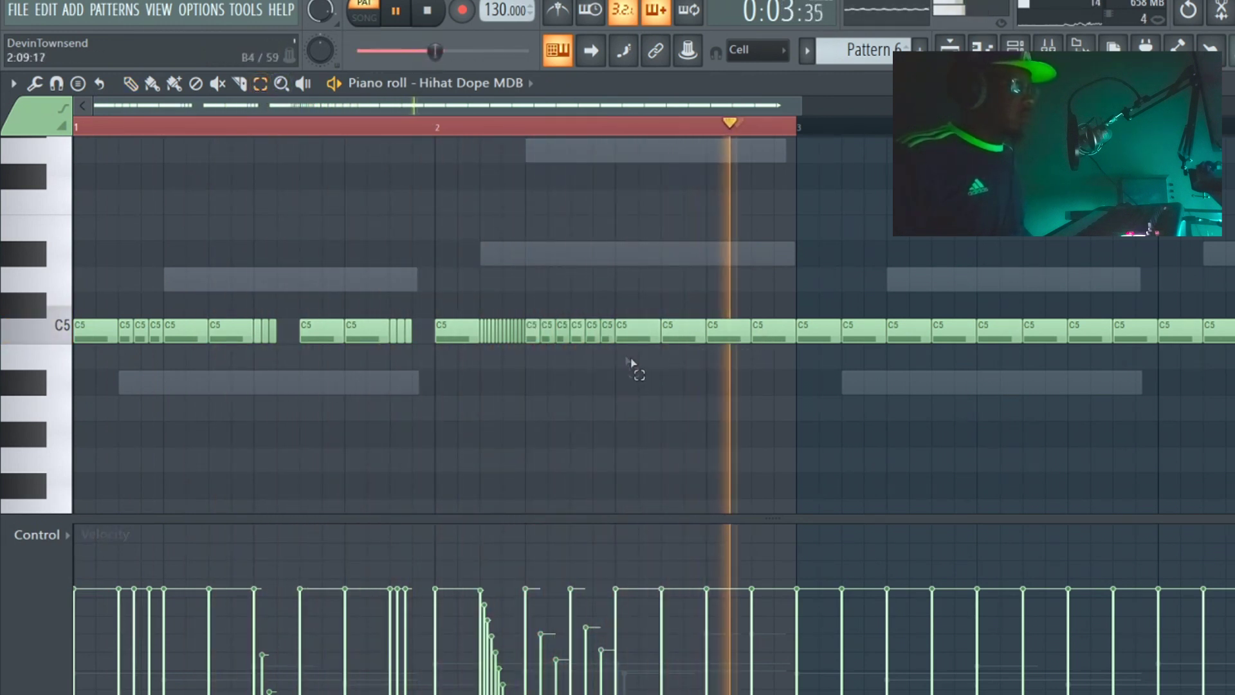
# - Delete the last four of the six slices in bar 2 and add a C5 note directly before the next full-length note
pyautogui.click(602, 331)
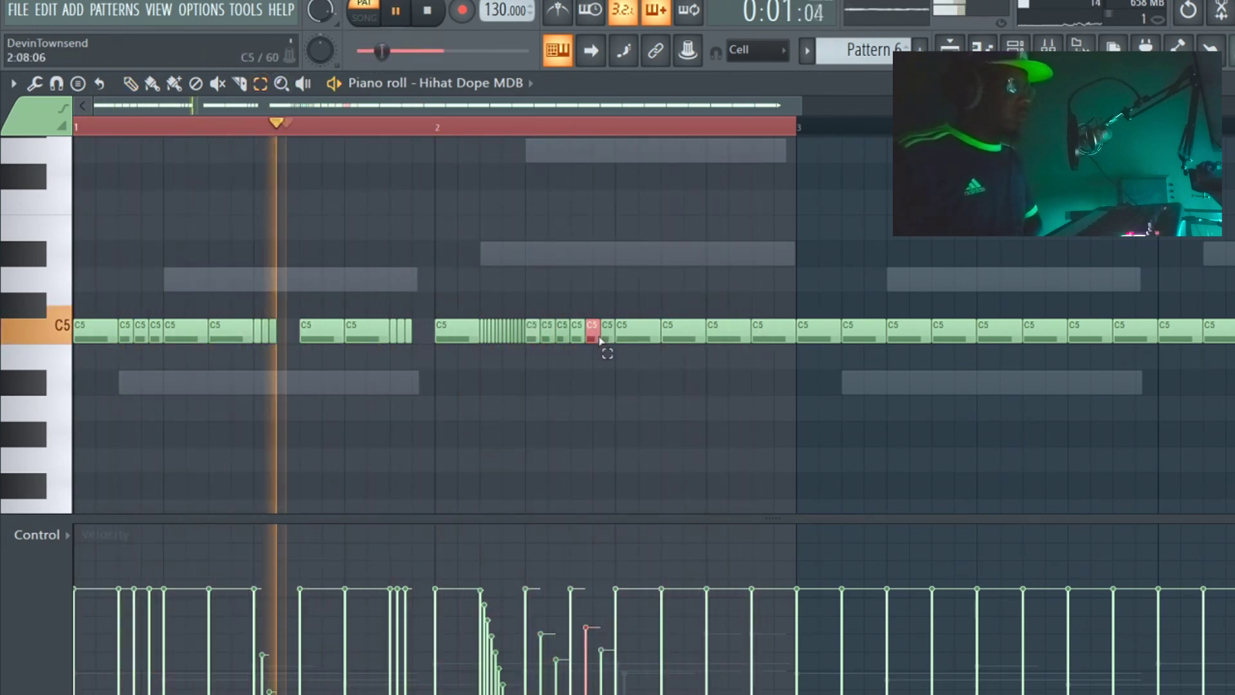
pyautogui.rightClick(563, 331)
pyautogui.rightClick(607, 331)
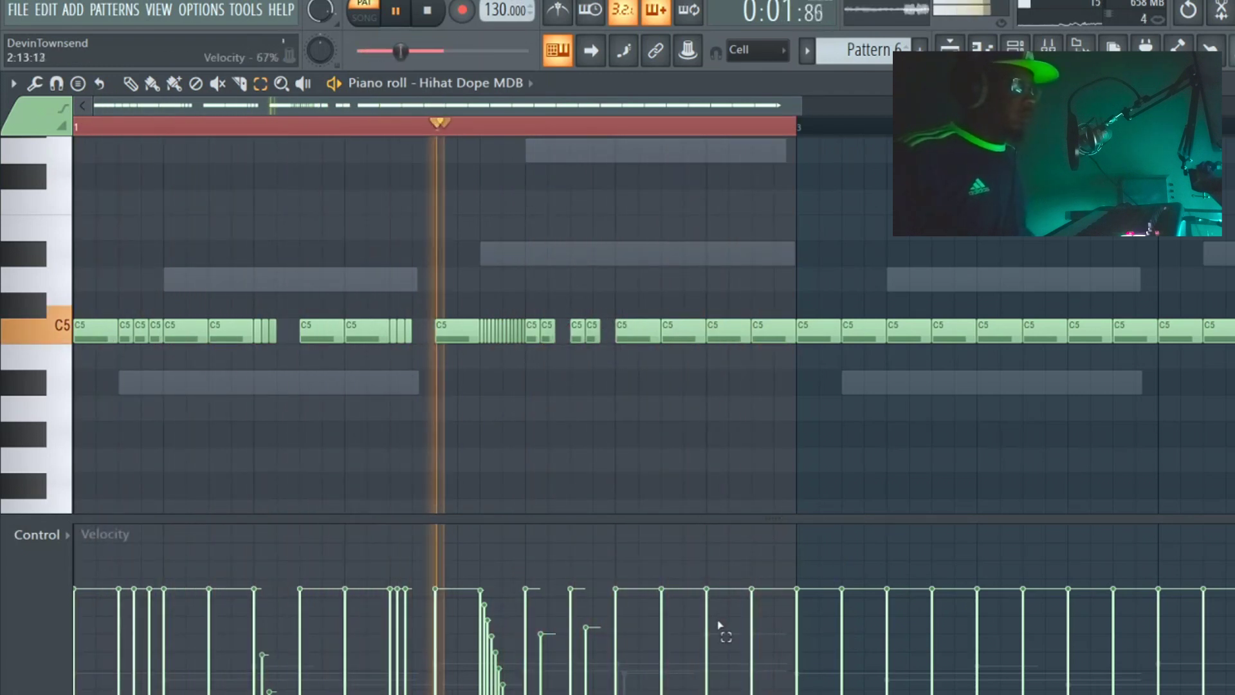
pyautogui.rightClick(576, 331)
pyautogui.rightClick(592, 331)
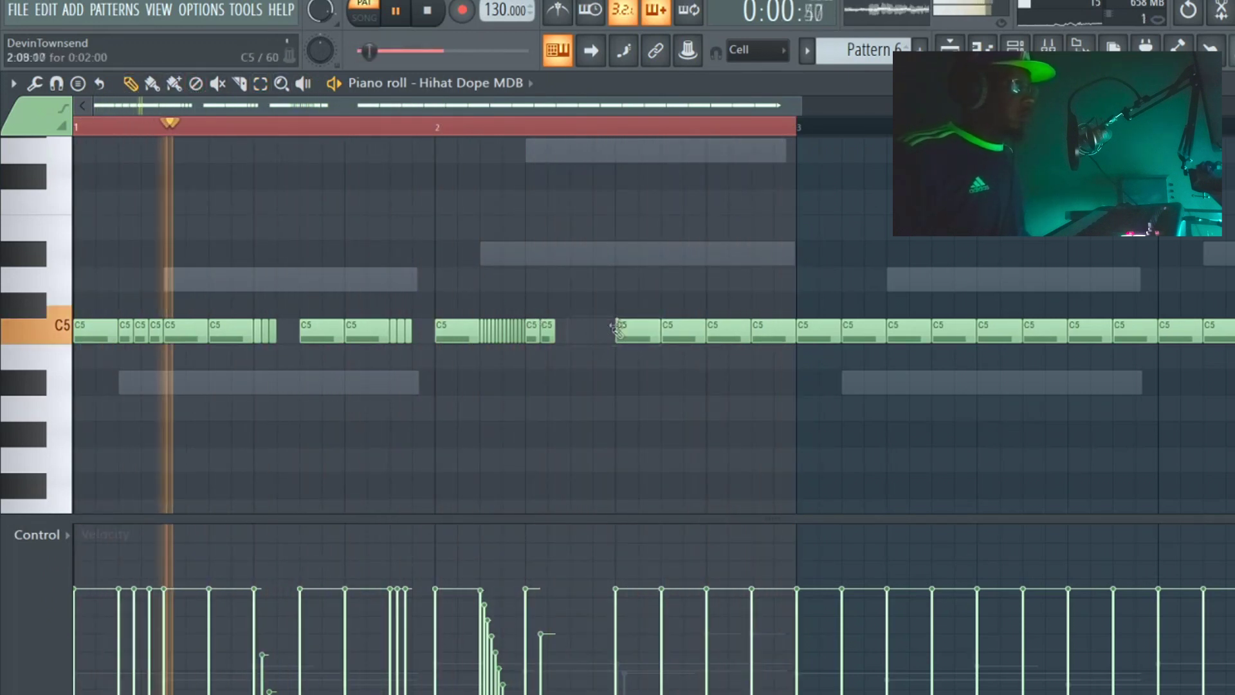
pyautogui.click(593, 331)
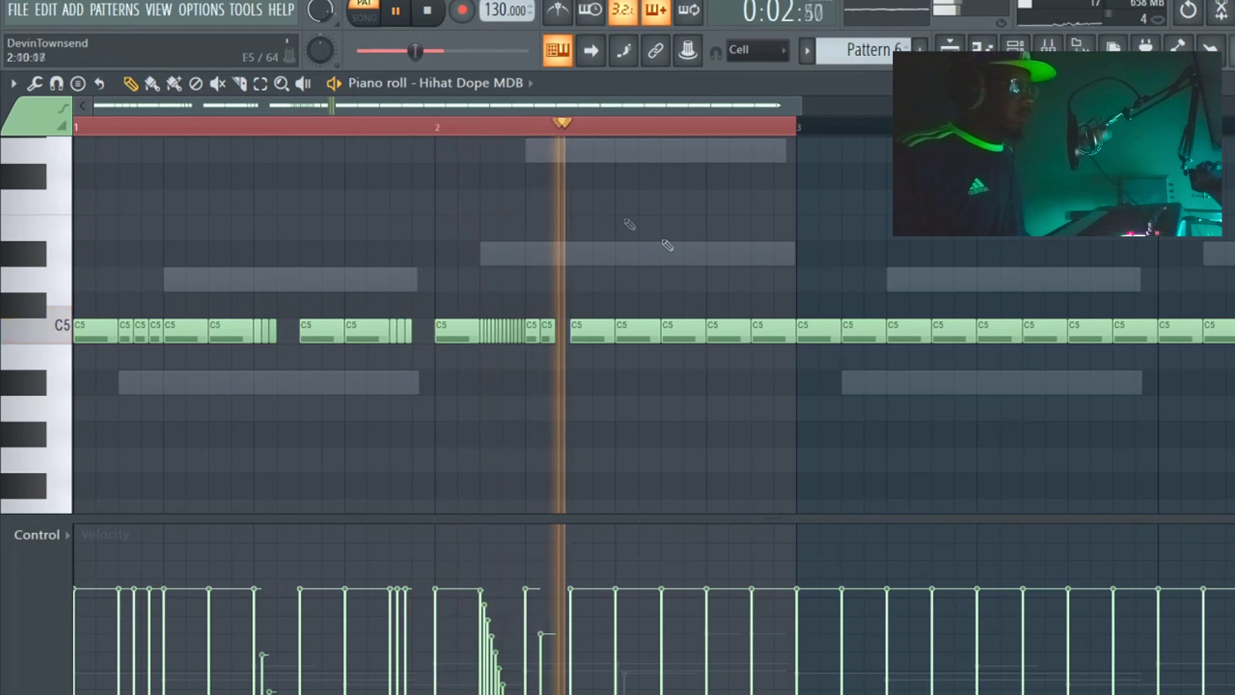
# - Replace the last two C5 notes of bar 2 with three shorter ones, lower the middle one's velocity and audition the pattern
pyautogui.rightClick(768, 334)
pyautogui.moveTo(750, 334)
pyautogui.mouseDown()
pyautogui.moveTo(788, 341)
pyautogui.moveTo(728, 333)
pyautogui.mouseUp()
pyautogui.click(739, 331)
pyautogui.click(761, 331)
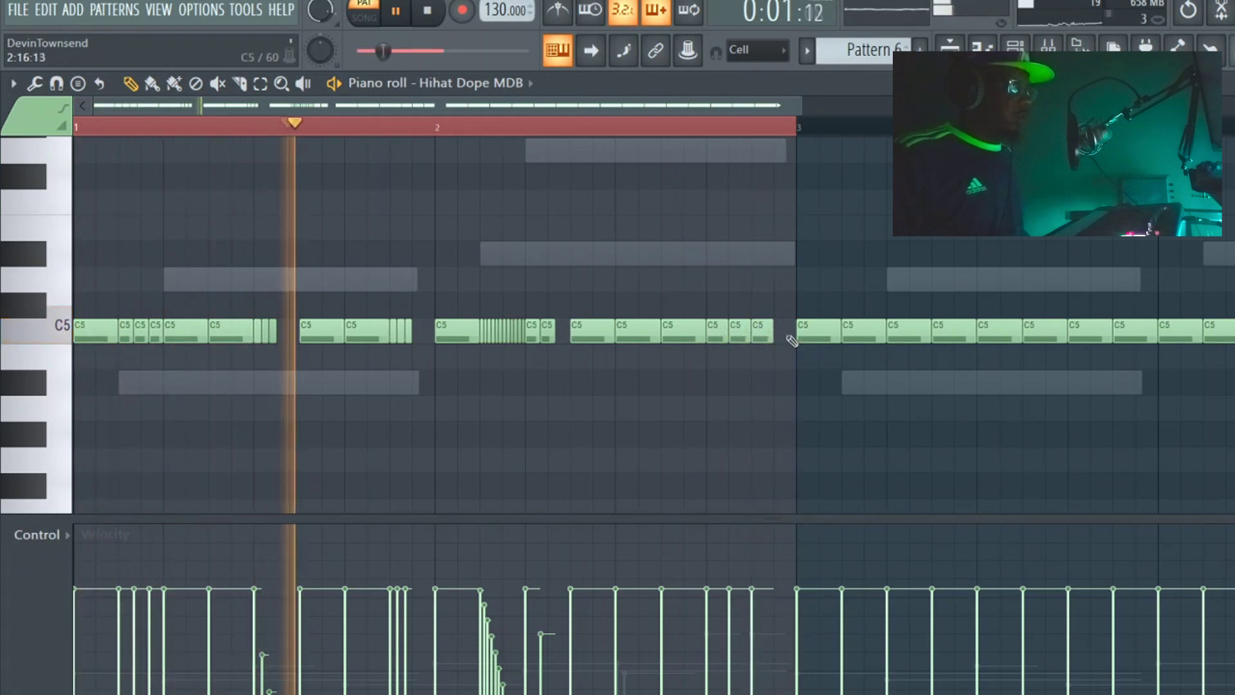
pyautogui.click(729, 645)
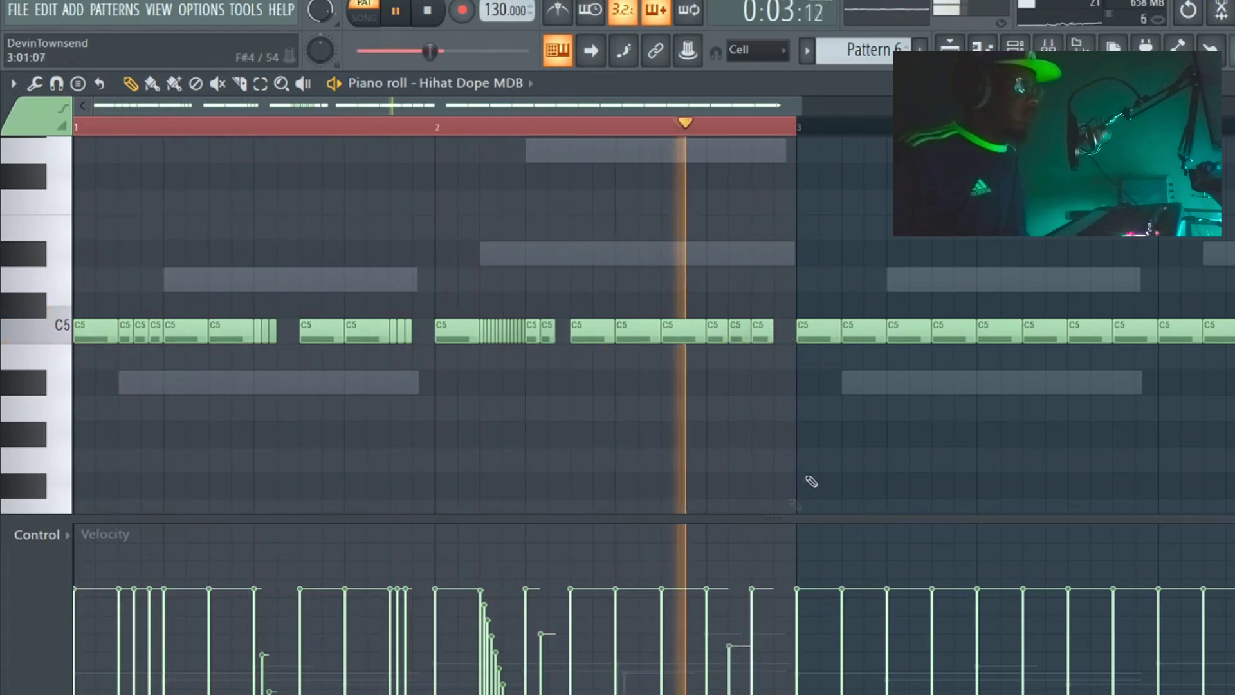
pyautogui.press('space')
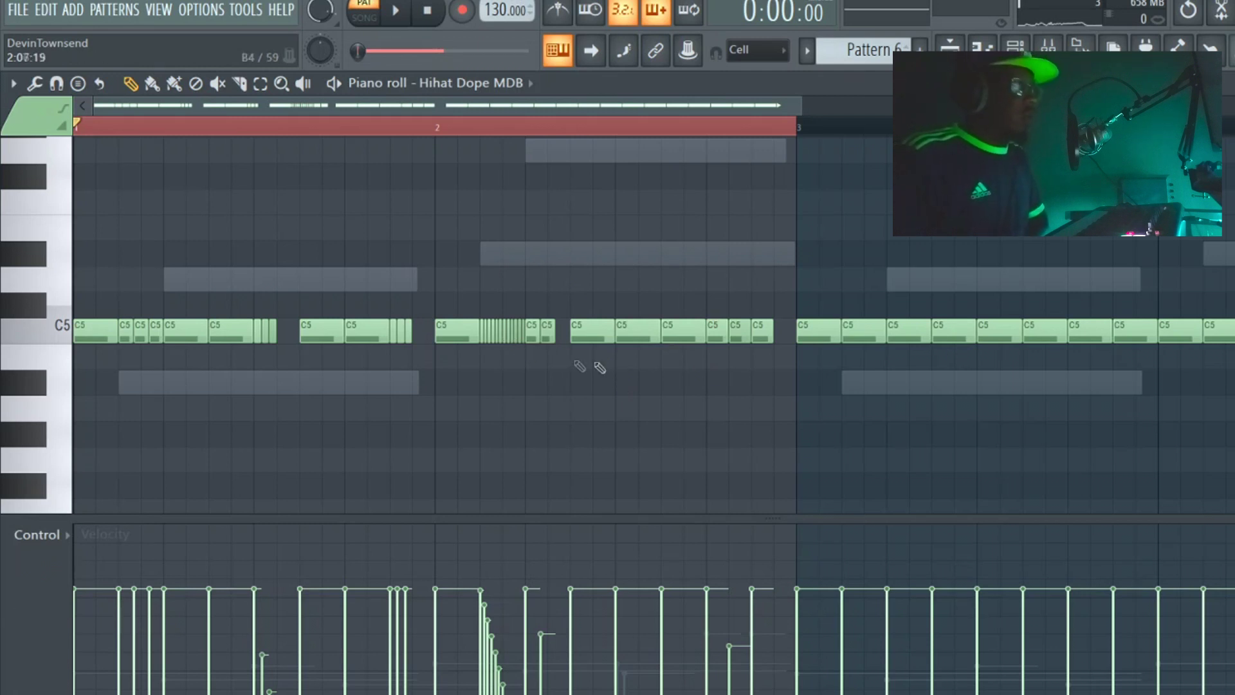
# - Return to the plain run of C5 notes and set the time selection to cover bars 1 and 2
pyautogui.hotkey('ctrl', 'z')
pyautogui.moveTo(775, 127); pyautogui.dragTo(367, 127)
pyautogui.moveTo(796, 127); pyautogui.dragTo(93, 172)
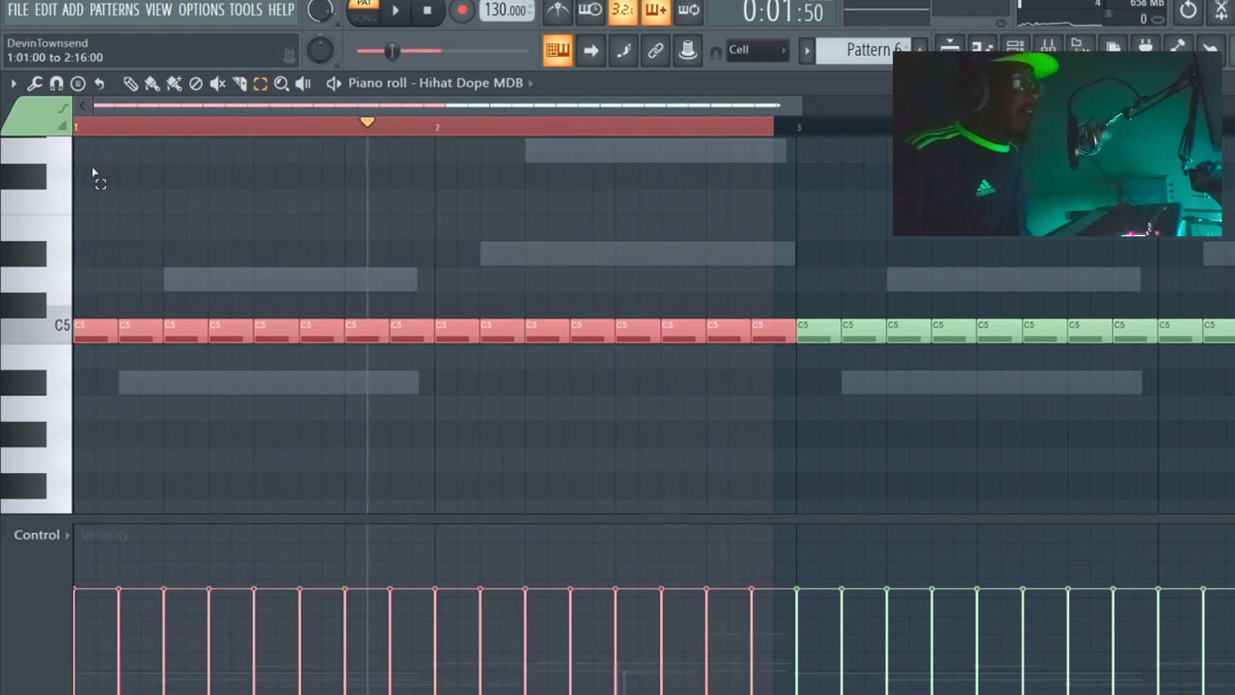
pyautogui.moveTo(804, 130); pyautogui.dragTo(35, 143)
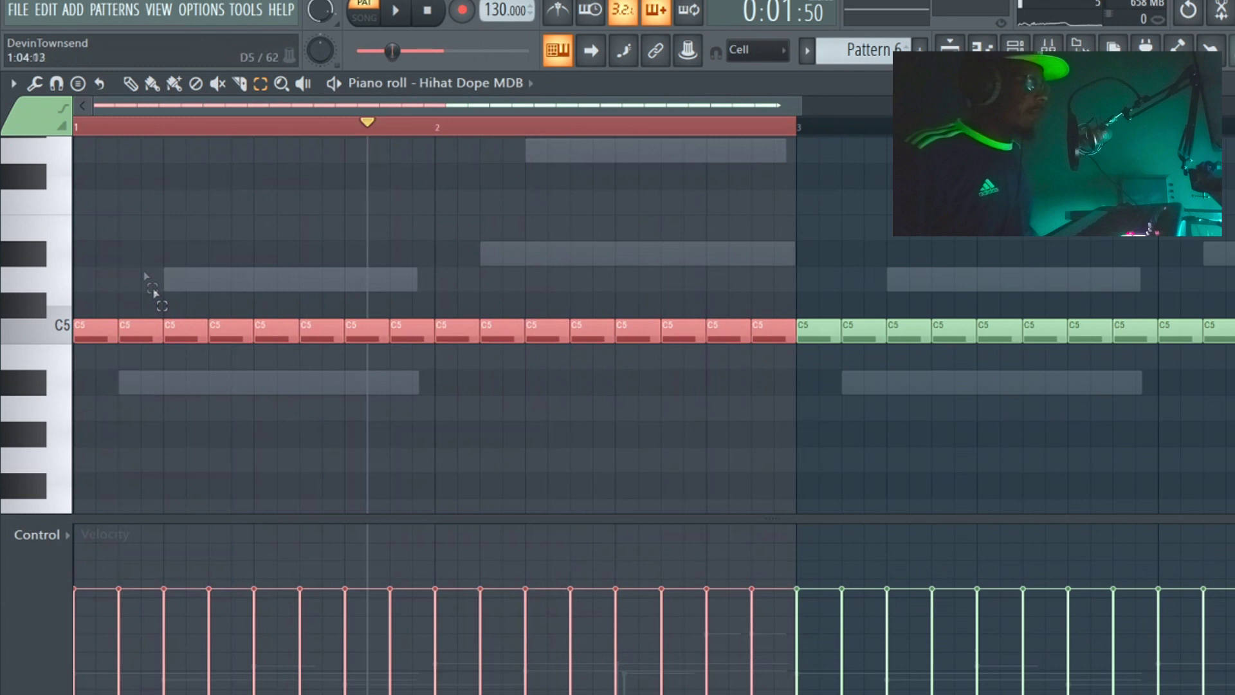
pyautogui.click(137, 261)
pyautogui.hotkey('ctrl', 'z')
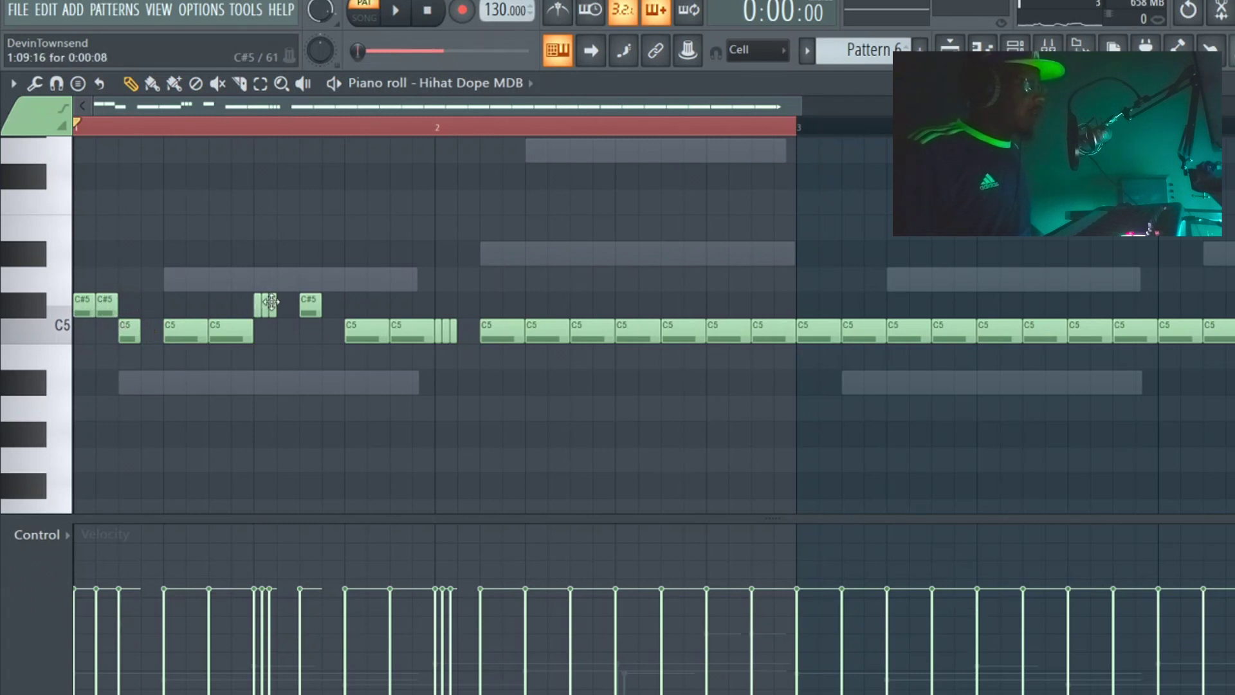
# - Audition the pattern and raise the three short slices at the start of bar 2 and two full-length notes midway through it to C#5
pyautogui.press('space')
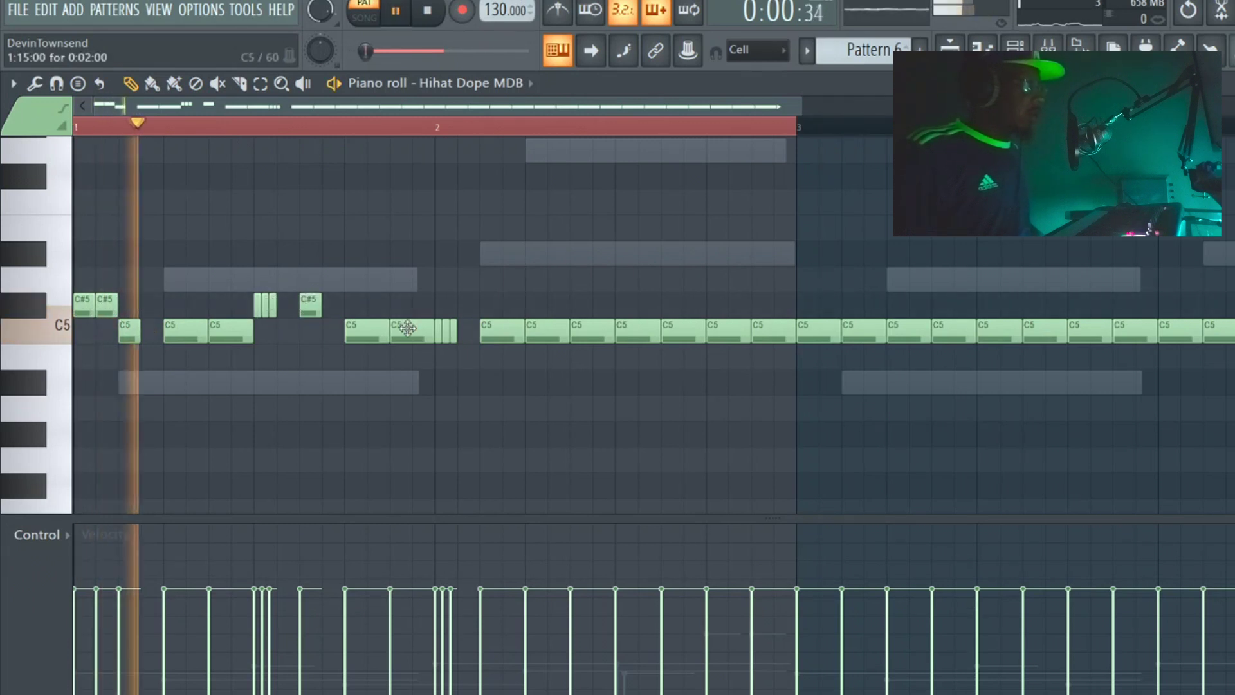
pyautogui.press('space')
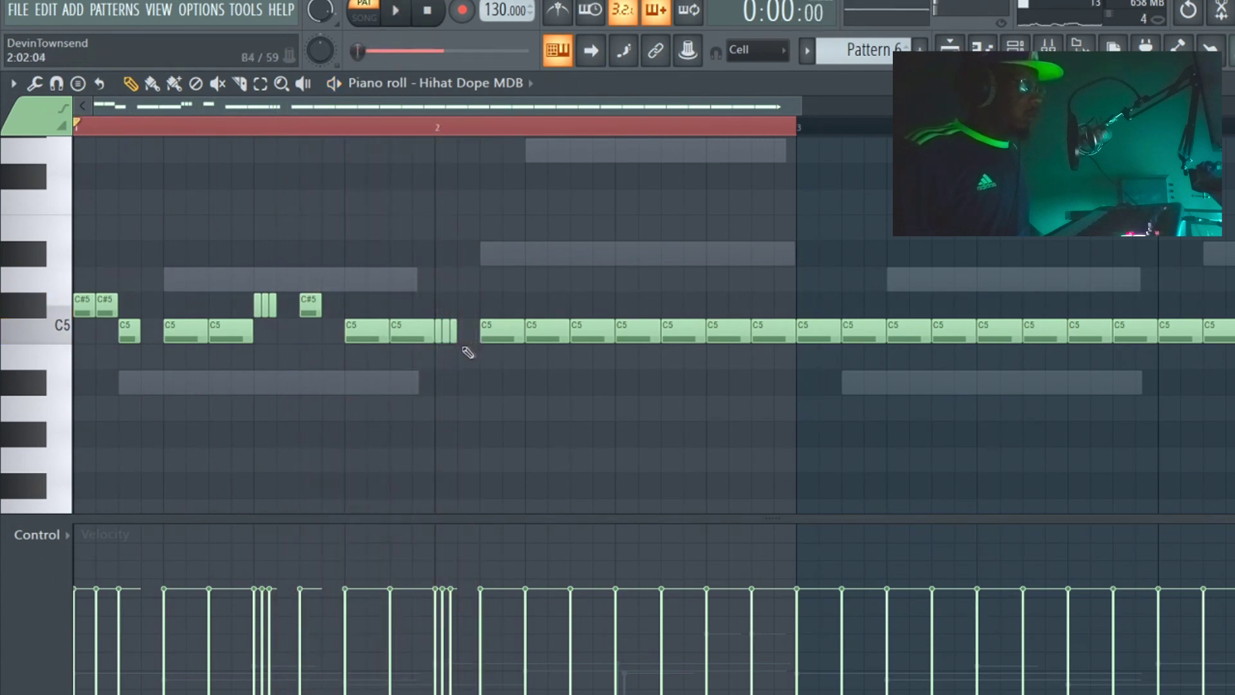
pyautogui.moveTo(452, 335); pyautogui.dragTo(439, 304)
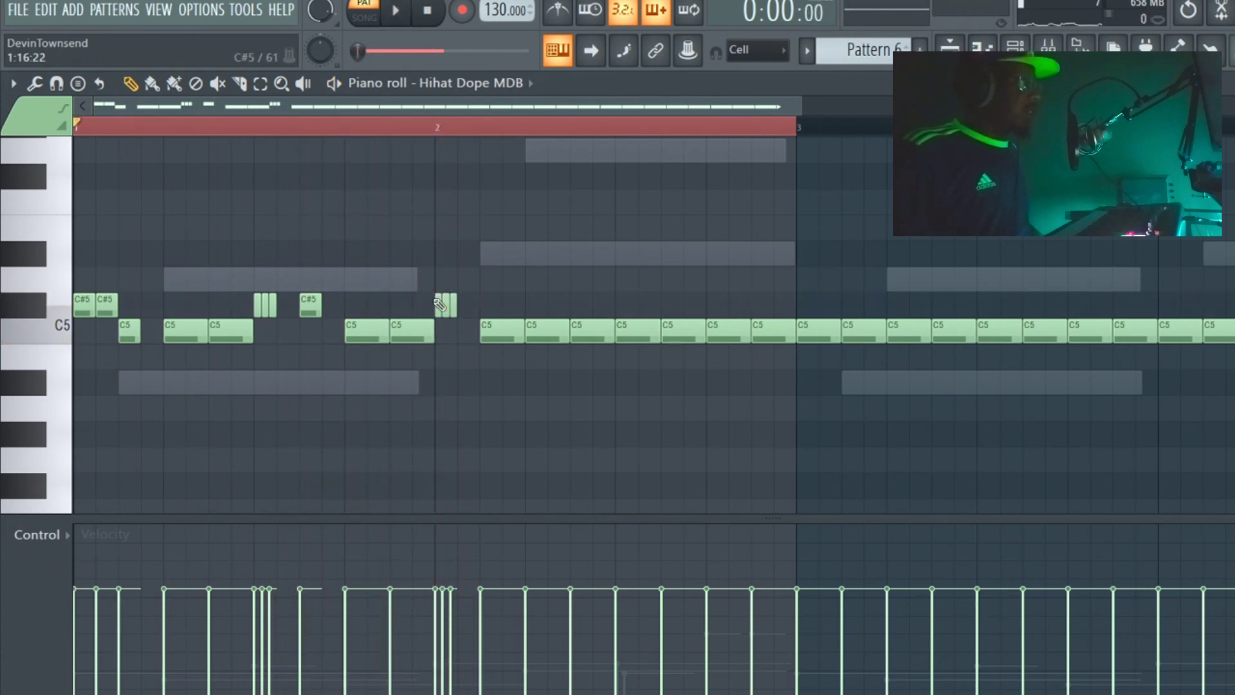
pyautogui.moveTo(628, 332); pyautogui.dragTo(674, 308)
pyautogui.press('space')
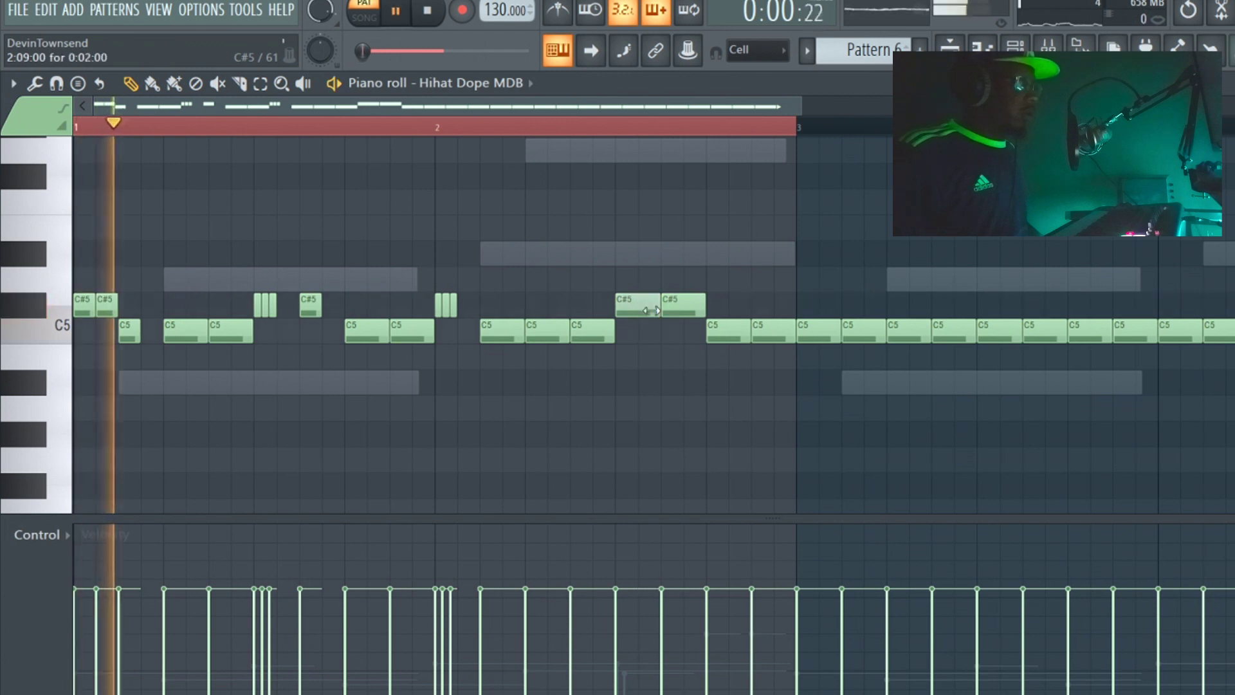
# - Chop the first full-length C#5 note midway through bar 2 into three slices with the Sixth-beat pattern
pyautogui.click(259, 83)
pyautogui.click(650, 311)
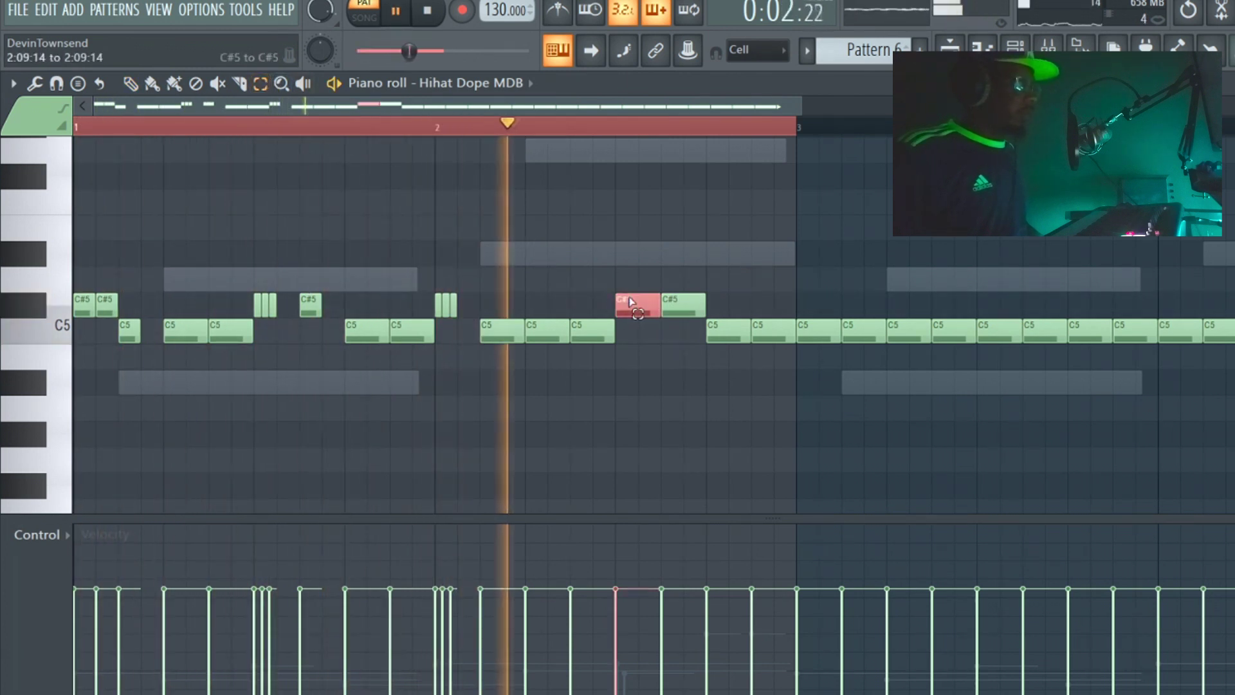
pyautogui.press('space')
pyautogui.press('space')
pyautogui.click(14, 85)
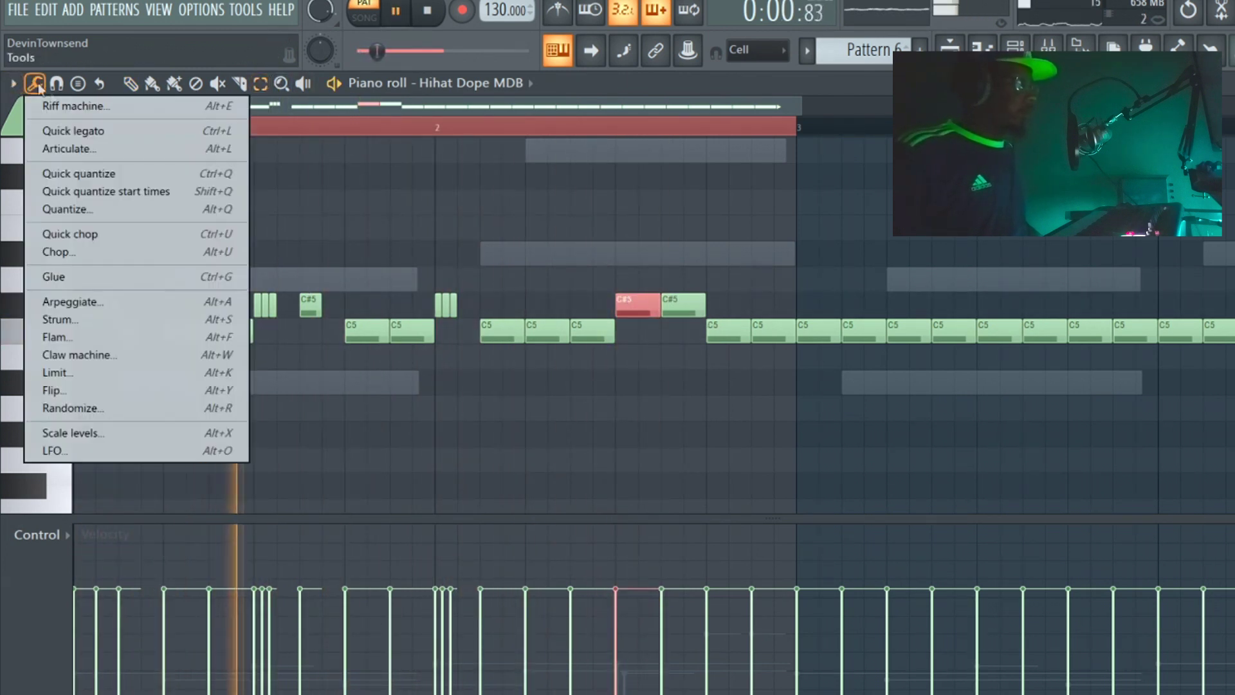
pyautogui.click(80, 243)
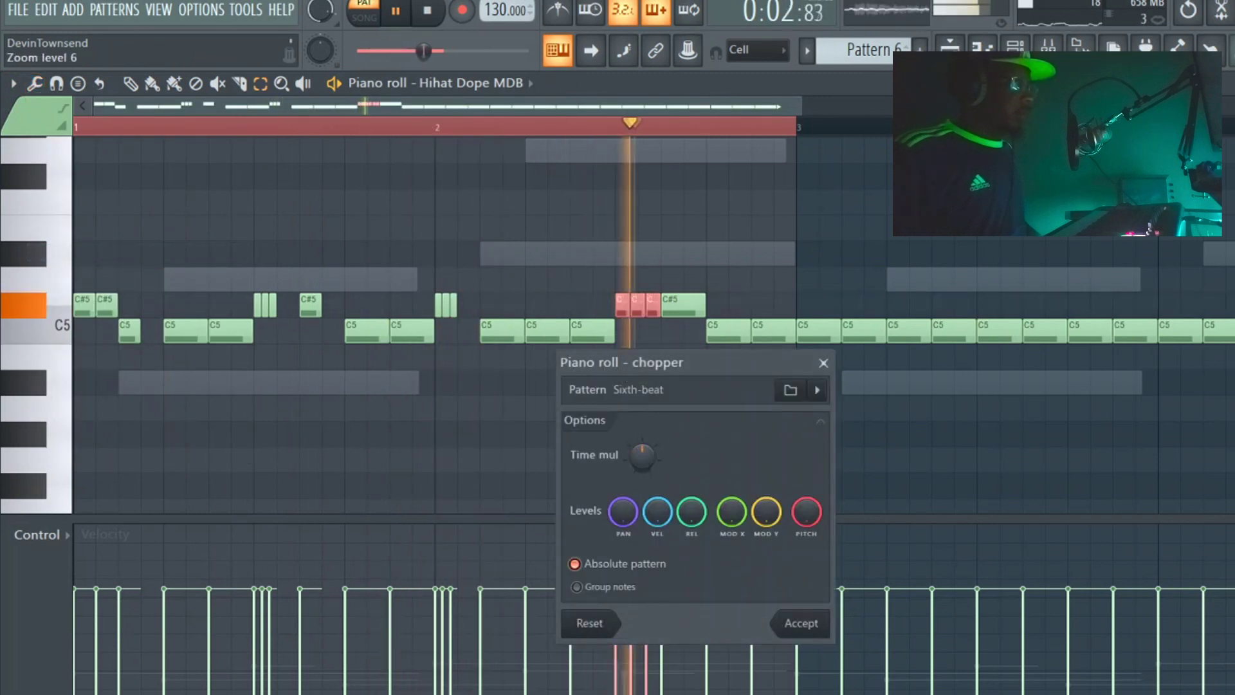
pyautogui.click(801, 622)
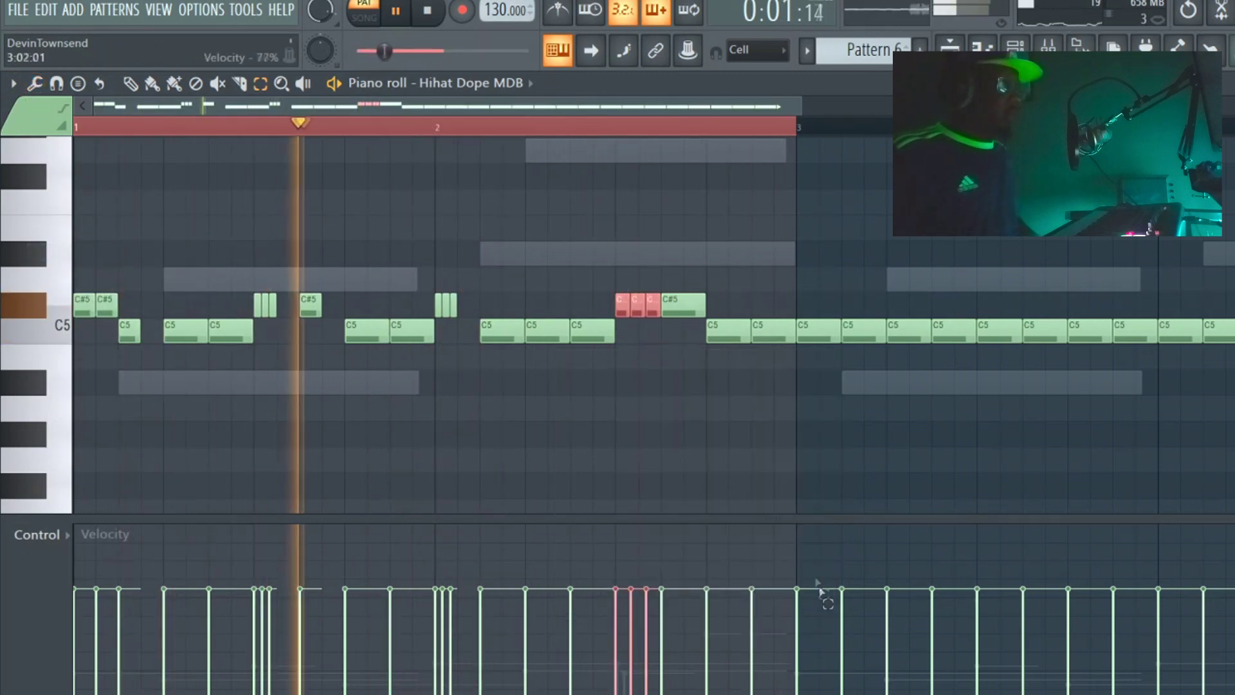
# - Lower the C#5 note after the three new slices and the single short C#5 note in bar 1 to C5, then audition the pattern
pyautogui.press('space')
pyautogui.click(683, 310)
pyautogui.press('p')
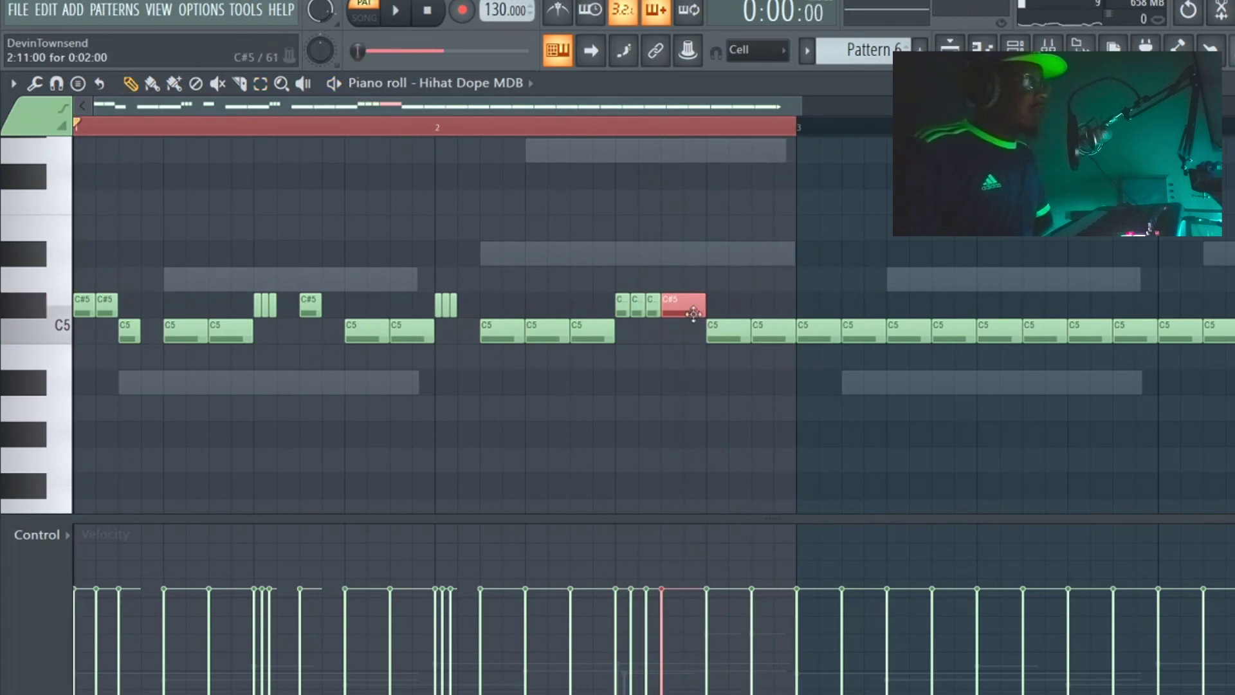
pyautogui.moveTo(692, 339); pyautogui.dragTo(695, 344)
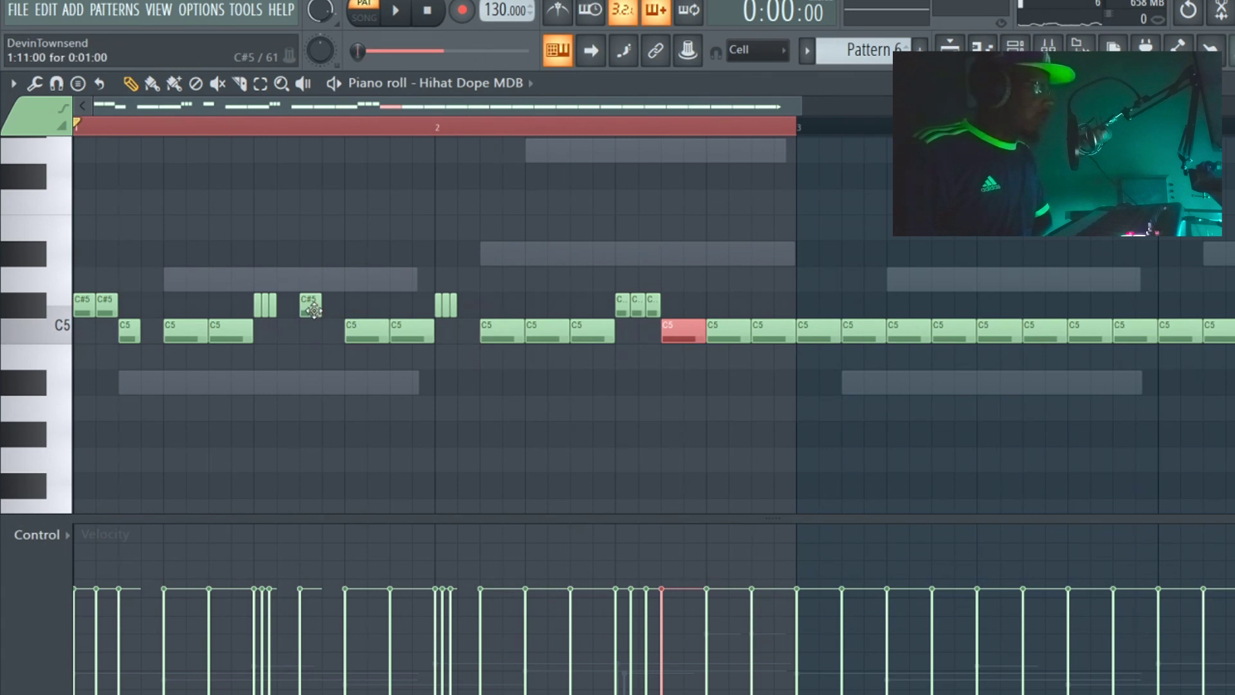
pyautogui.moveTo(313, 311); pyautogui.dragTo(317, 343)
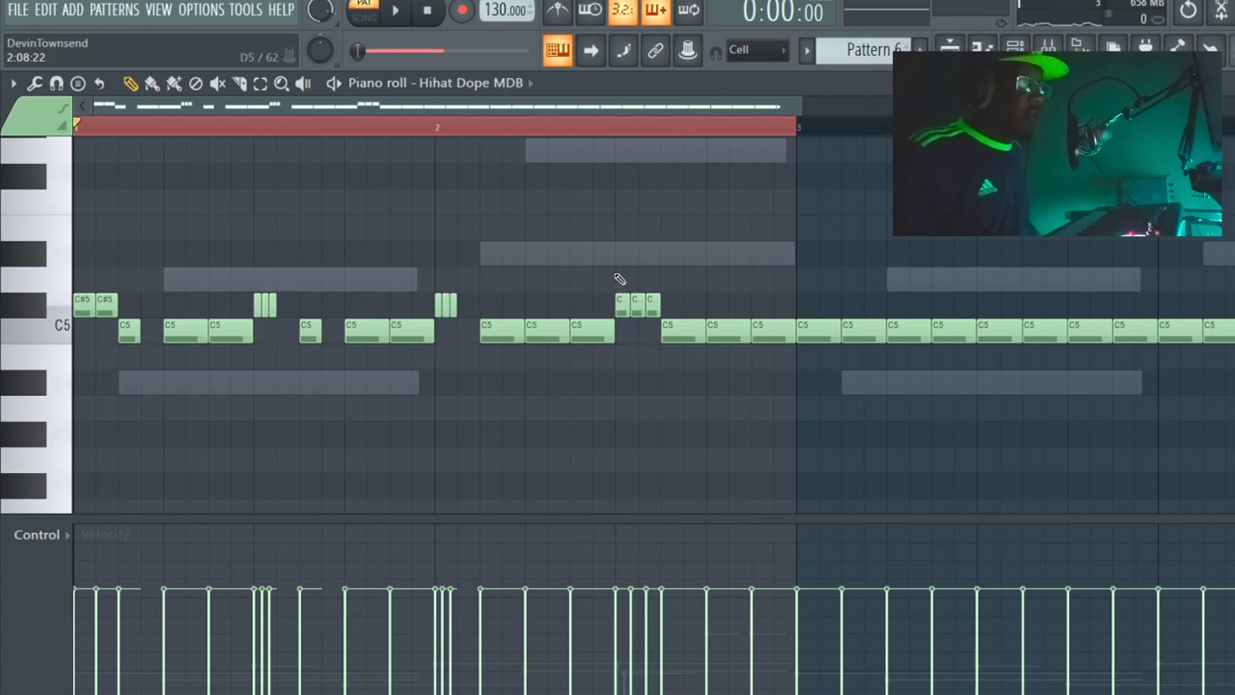
pyautogui.press('space')
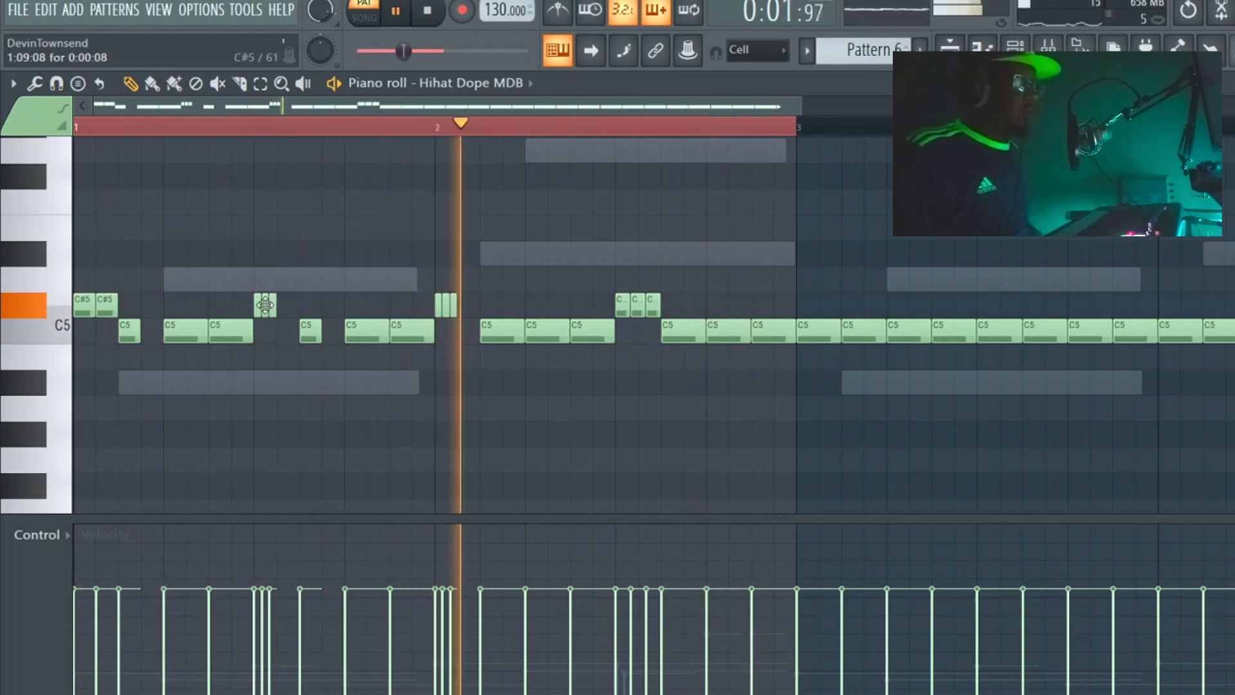
pyautogui.press('space')
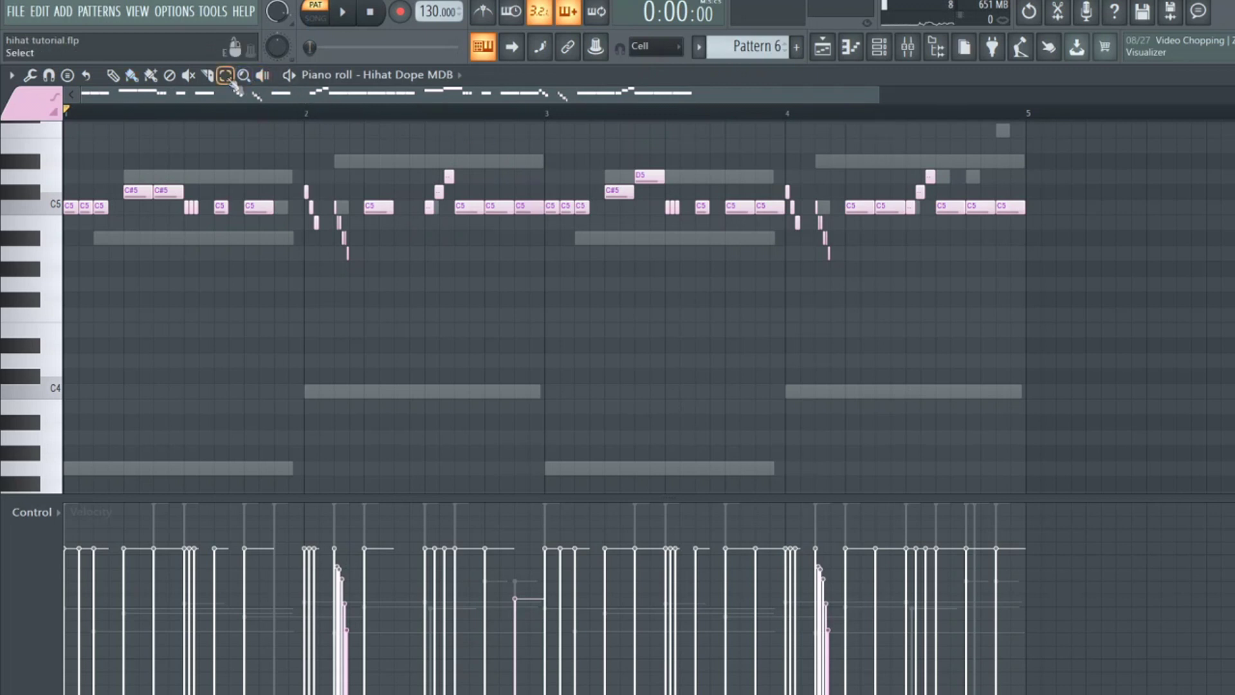
# - Delete the hi-hat notes in bars 3 and 4, duplicate bars 1 and 2 into their place and audition the result
pyautogui.moveTo(551, 124); pyautogui.dragTo(1037, 275)
pyautogui.press('Delete')
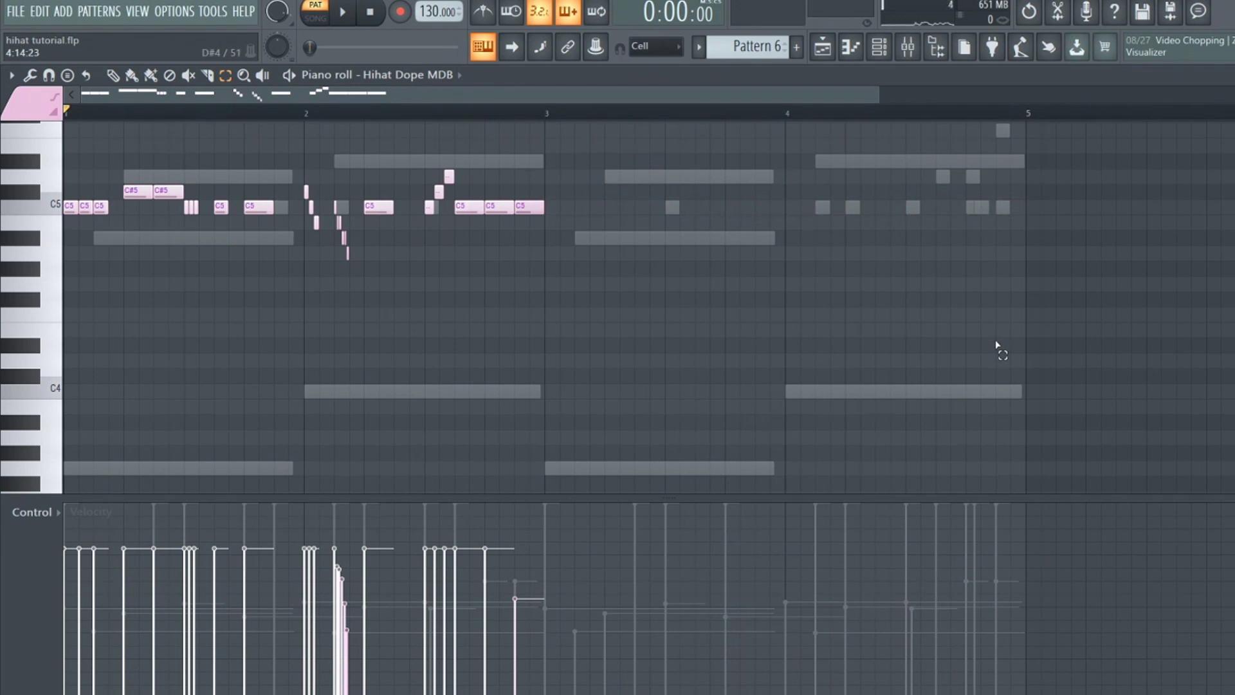
pyautogui.hotkey('ctrl', 'b')
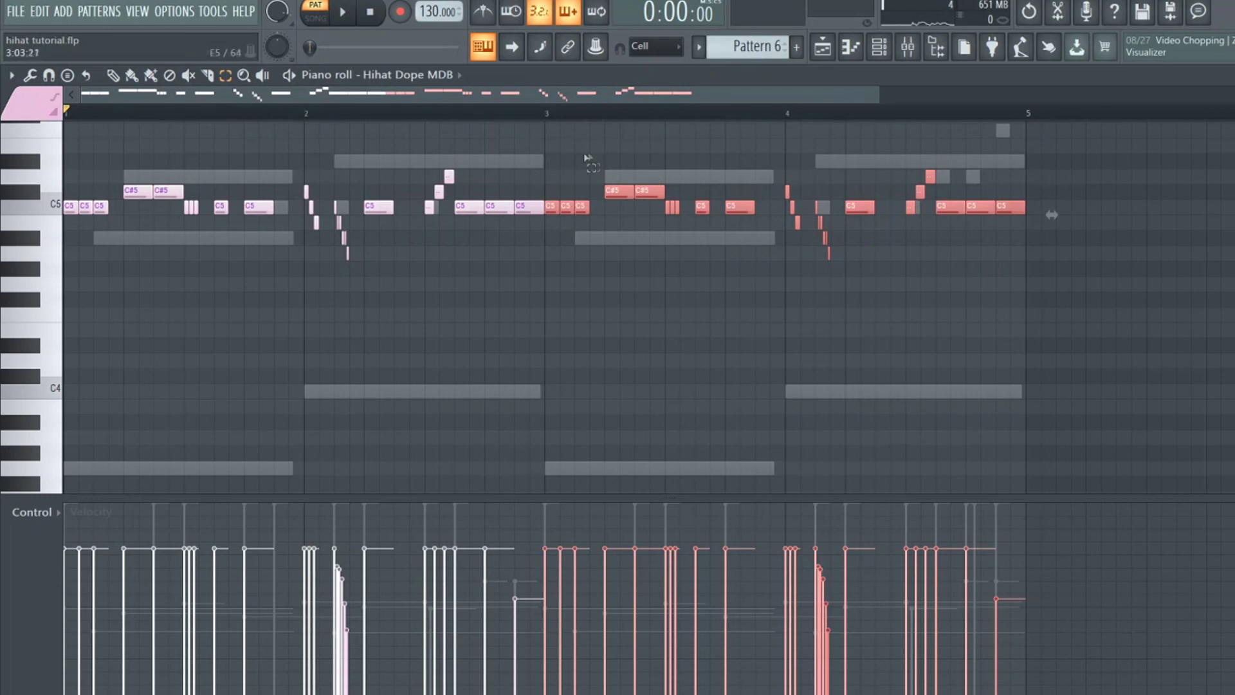
pyautogui.hotkey('ctrl', 'd')
pyautogui.press('space')
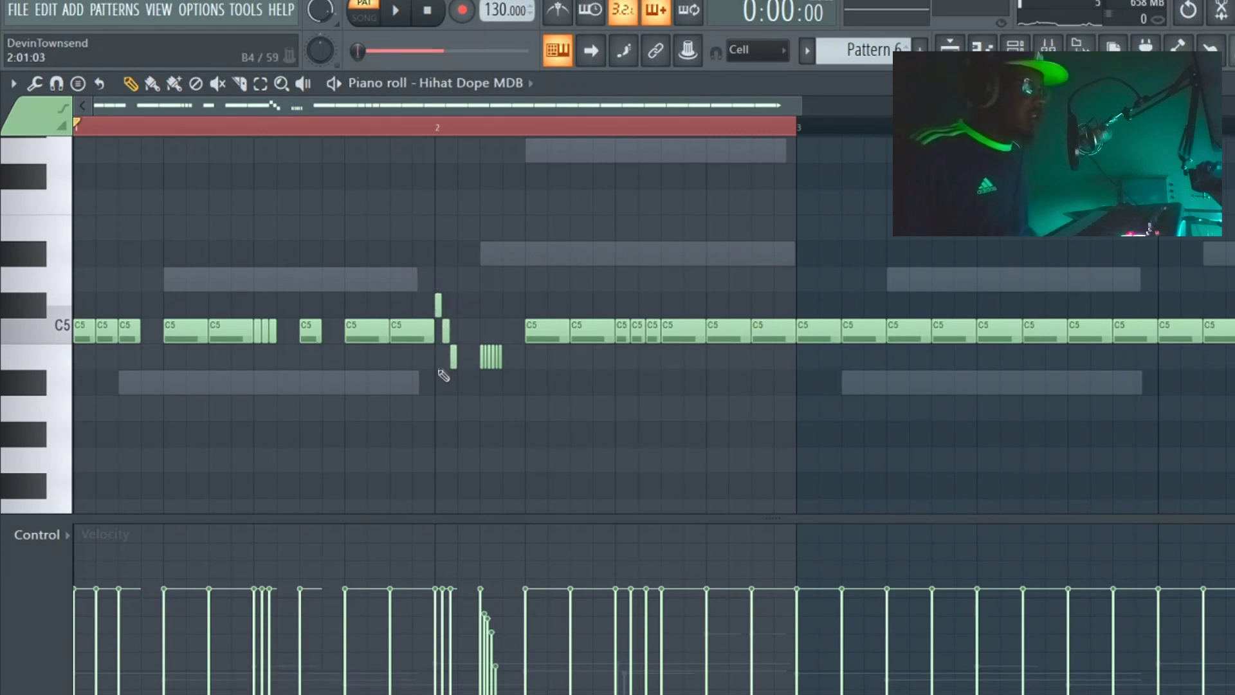
# - Arrange the six tiny slices in bar 2 as a descending run from C5 through B4 and A#4 to A4 and audition it
pyautogui.click(260, 83)
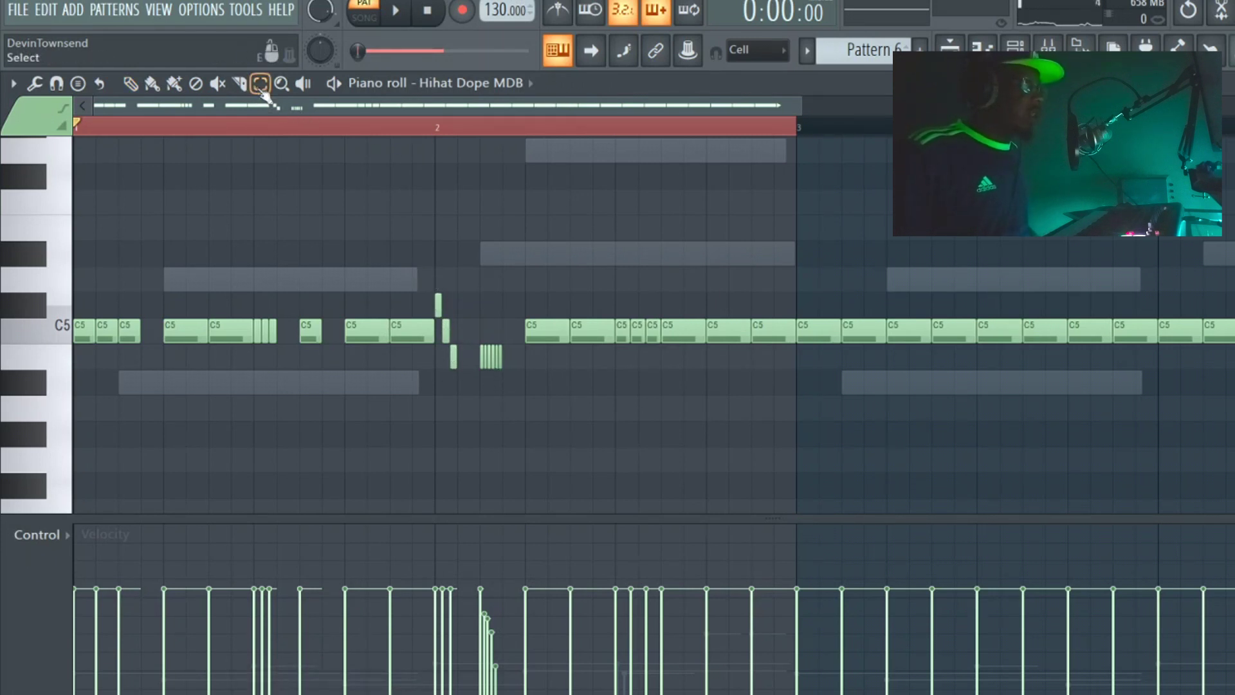
pyautogui.moveTo(469, 348); pyautogui.dragTo(495, 362)
pyautogui.click(131, 83)
pyautogui.moveTo(487, 361); pyautogui.dragTo(492, 391)
pyautogui.click(498, 368)
pyautogui.click(489, 337)
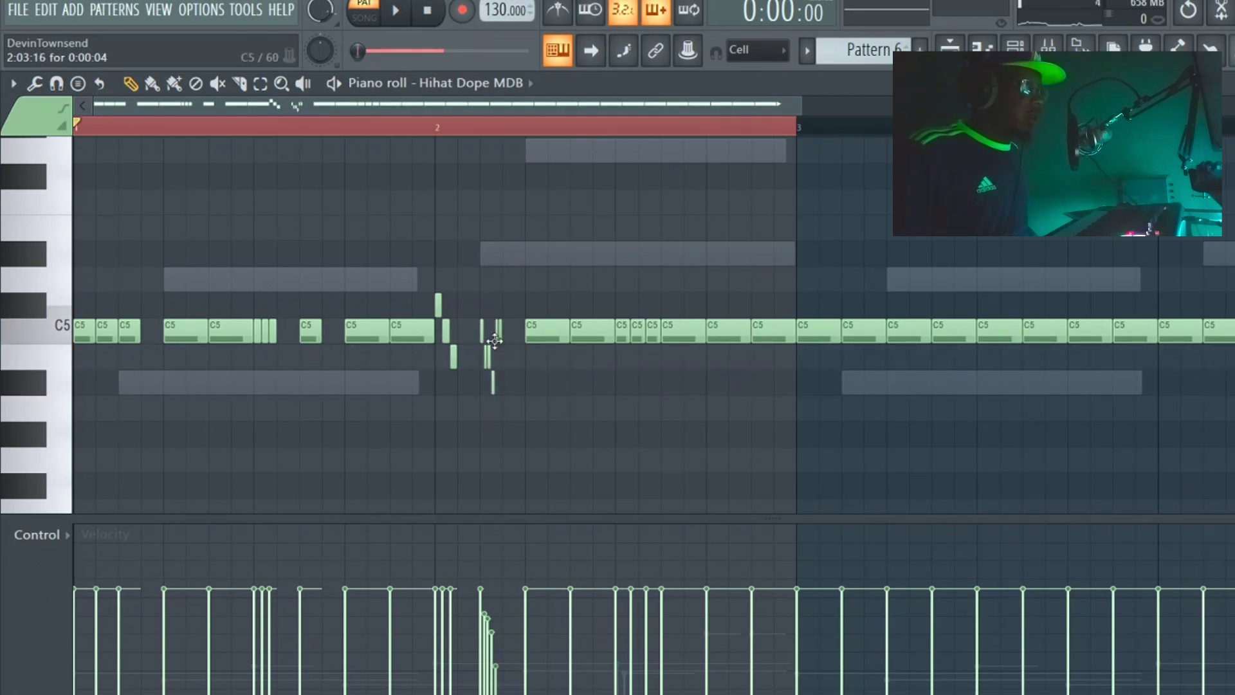
pyautogui.moveTo(497, 335); pyautogui.dragTo(494, 386)
pyautogui.click(500, 331)
pyautogui.moveTo(500, 332); pyautogui.dragTo(501, 408)
pyautogui.press('space')
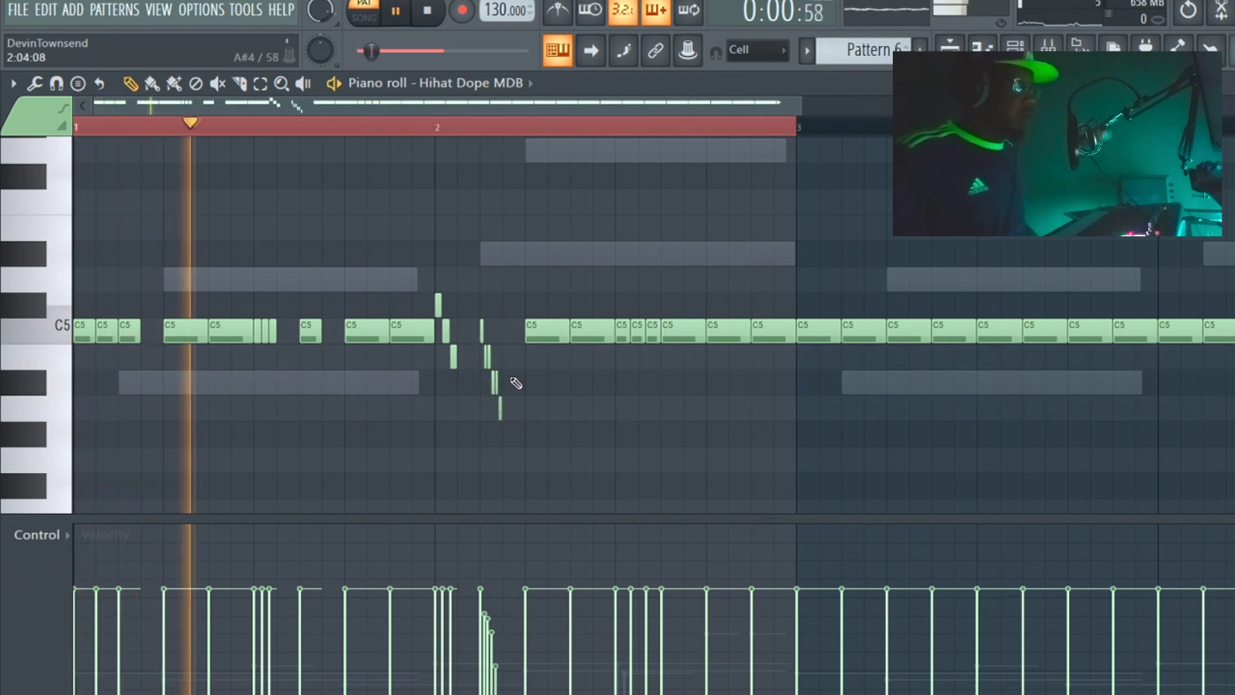
# - Lower the second and third slices of the triplet late in bar 2 to B4 and A#4 and audition the pattern
pyautogui.press('space')
pyautogui.moveTo(653, 332); pyautogui.dragTo(637, 356)
pyautogui.press('space')
pyautogui.press('space')
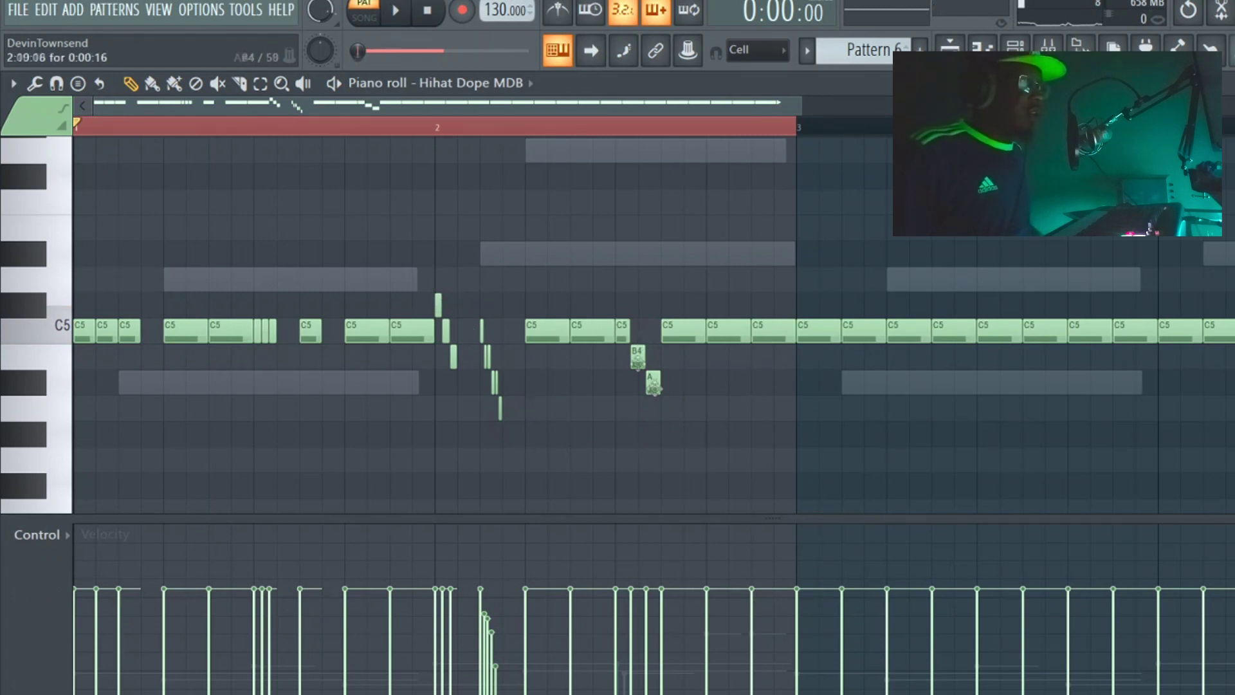
# - Raise the triplet's last two slices in bar 2 and the first two full-length bar 1 notes to C#5 and D5, and audition them
pyautogui.moveTo(652, 388); pyautogui.dragTo(651, 286)
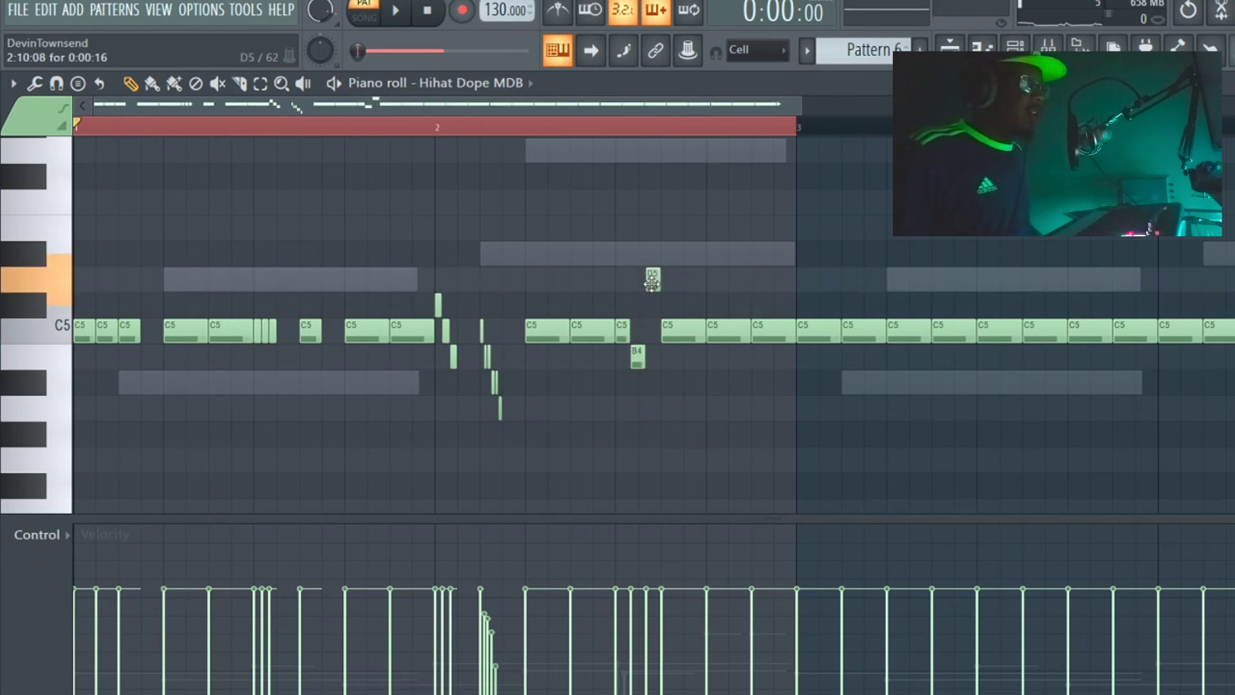
pyautogui.moveTo(636, 354); pyautogui.dragTo(636, 304)
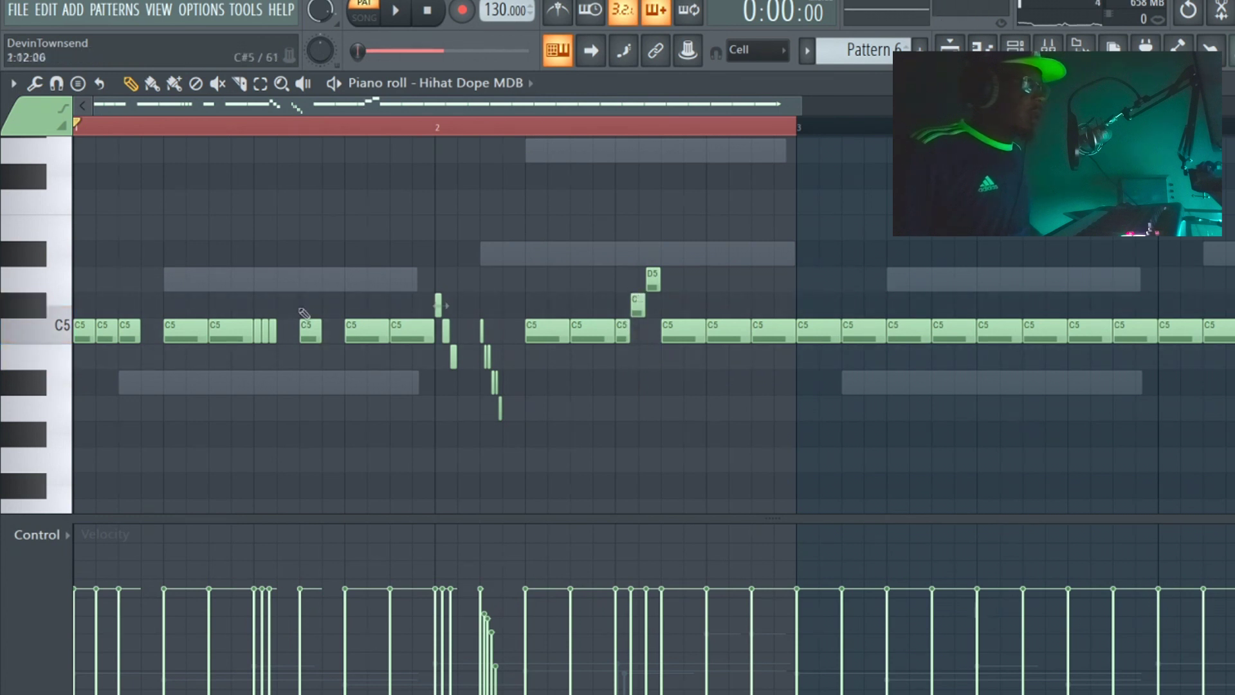
pyautogui.moveTo(193, 330); pyautogui.dragTo(222, 278)
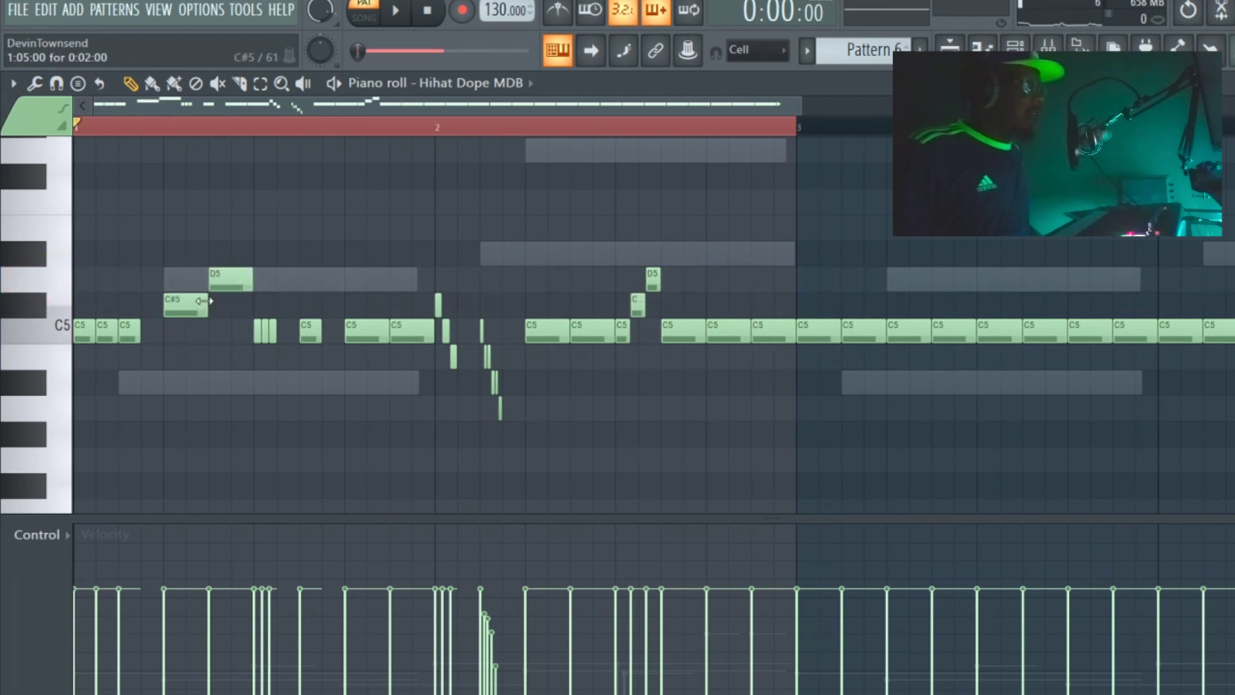
pyautogui.press('space')
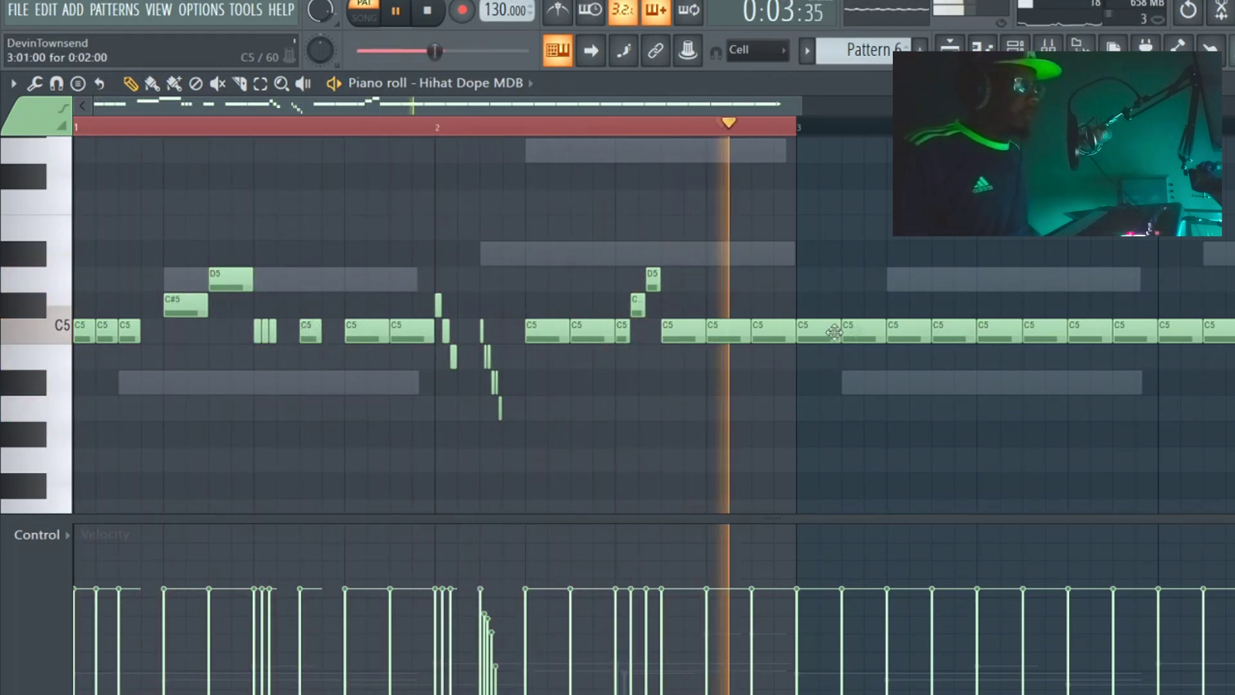
pyautogui.press('space')
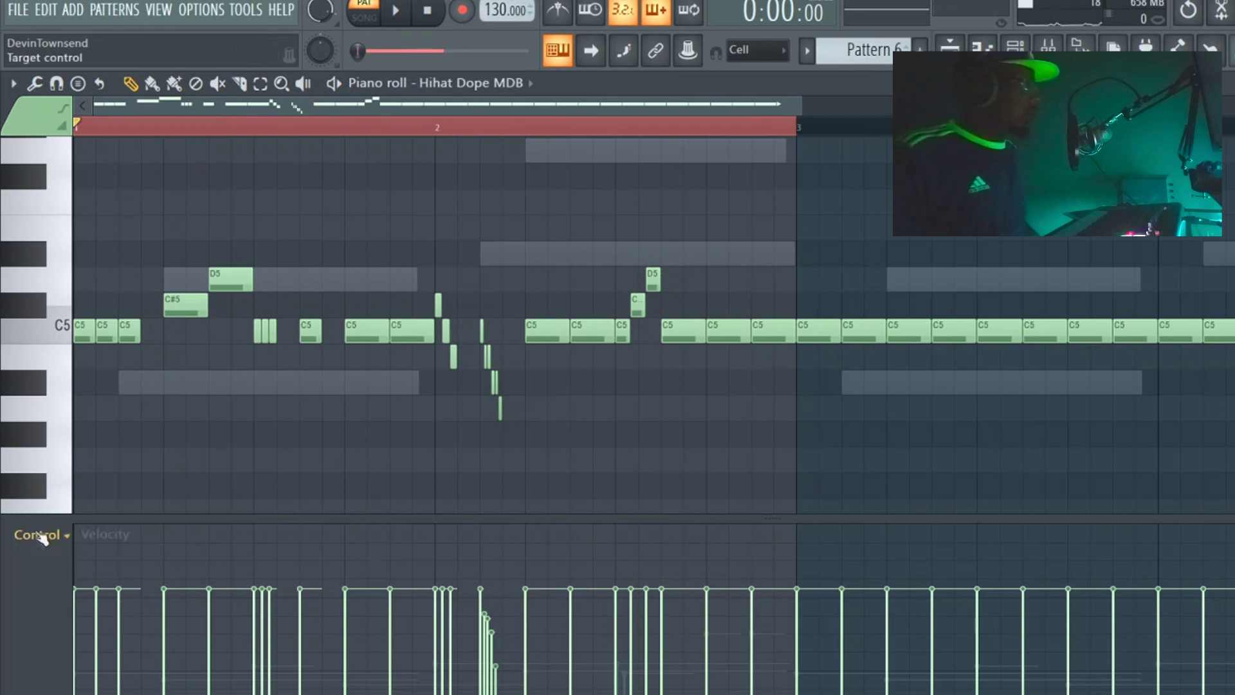
# - Show note pan and alternate the first three slices in bar 2 right, left, right; pan the six tiny slices three right, three left
pyautogui.click(64, 535)
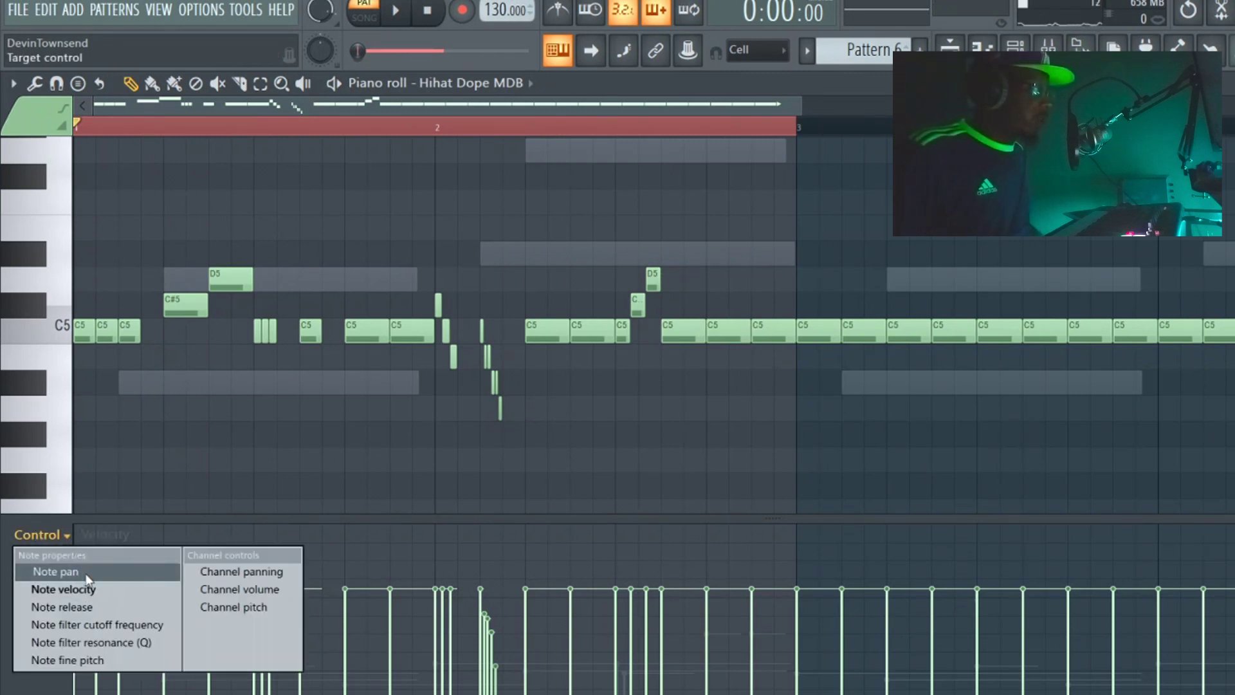
pyautogui.click(81, 571)
pyautogui.press('space')
pyautogui.moveTo(441, 628); pyautogui.dragTo(435, 593)
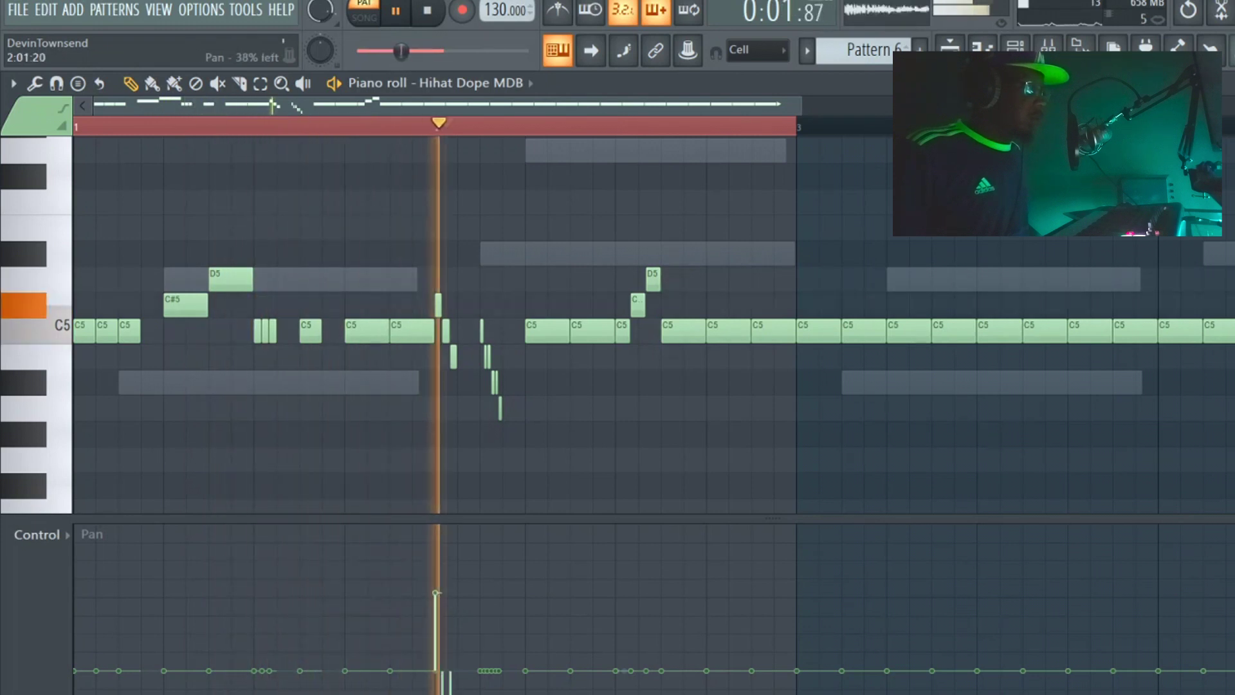
pyautogui.click(450, 586)
pyautogui.click(480, 624)
pyautogui.moveTo(484, 630); pyautogui.dragTo(498, 691)
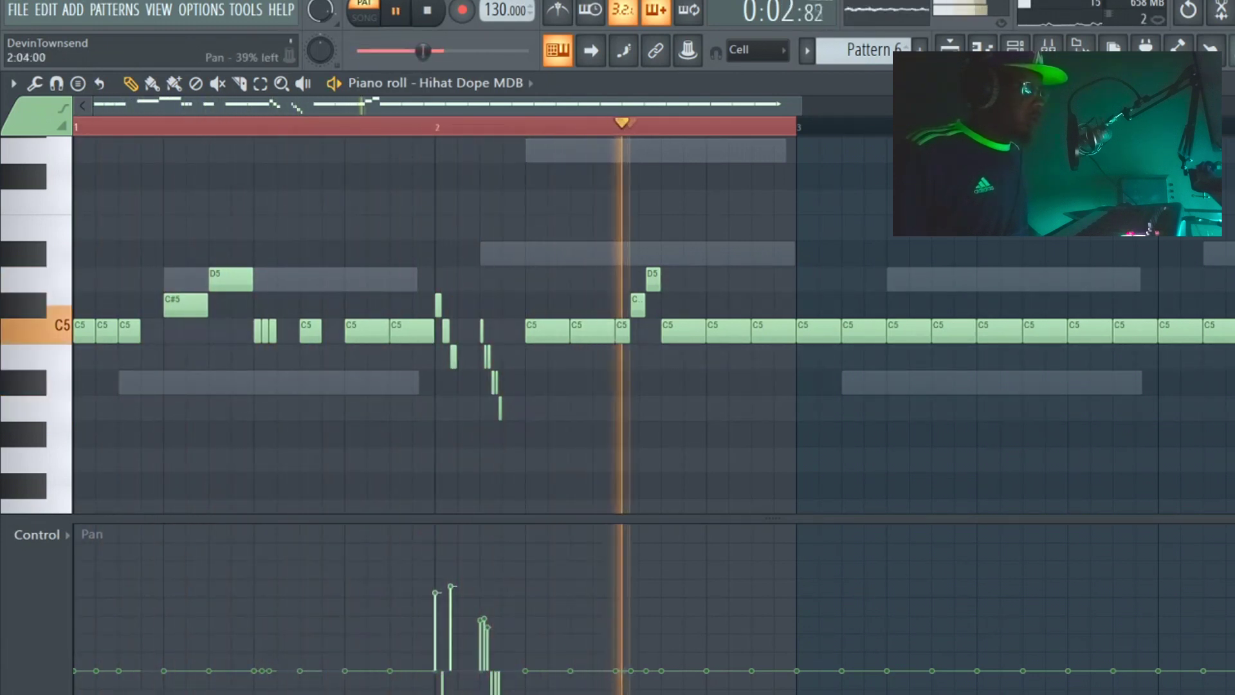
# - Pan the three rising slices late in bar 2 about 64% right, left, and about 73% right while auditioning the pattern
pyautogui.moveTo(601, 639); pyautogui.dragTo(618, 577)
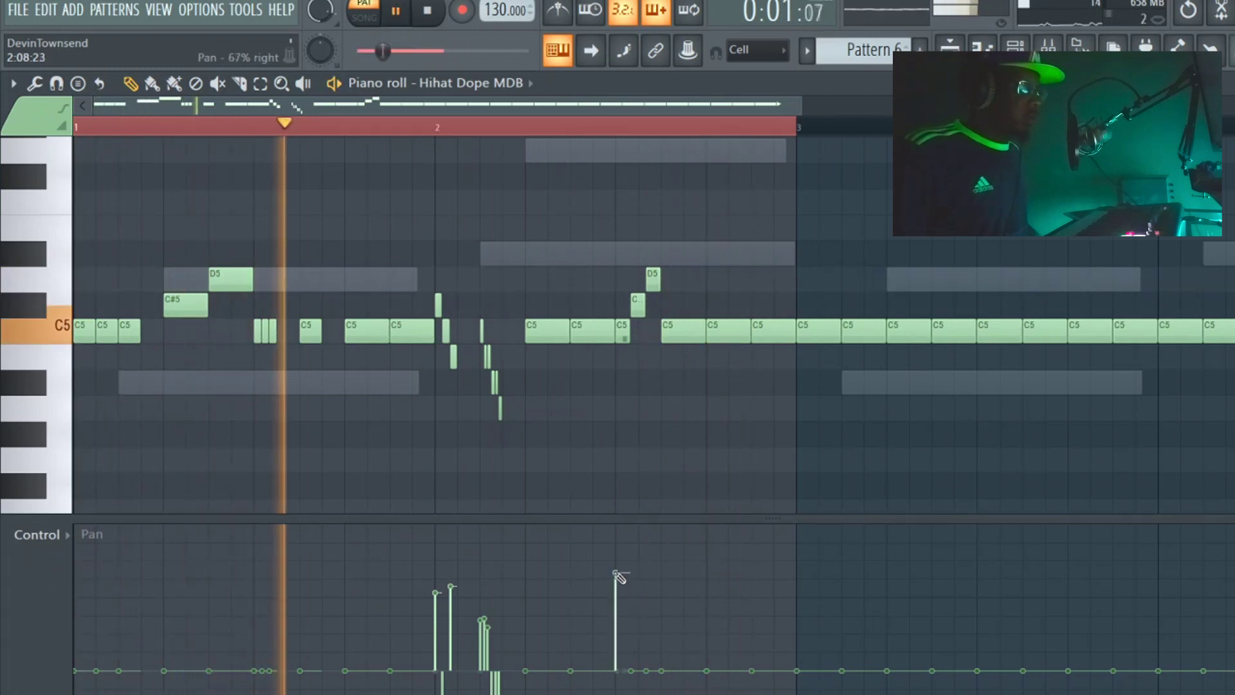
pyautogui.click(630, 577)
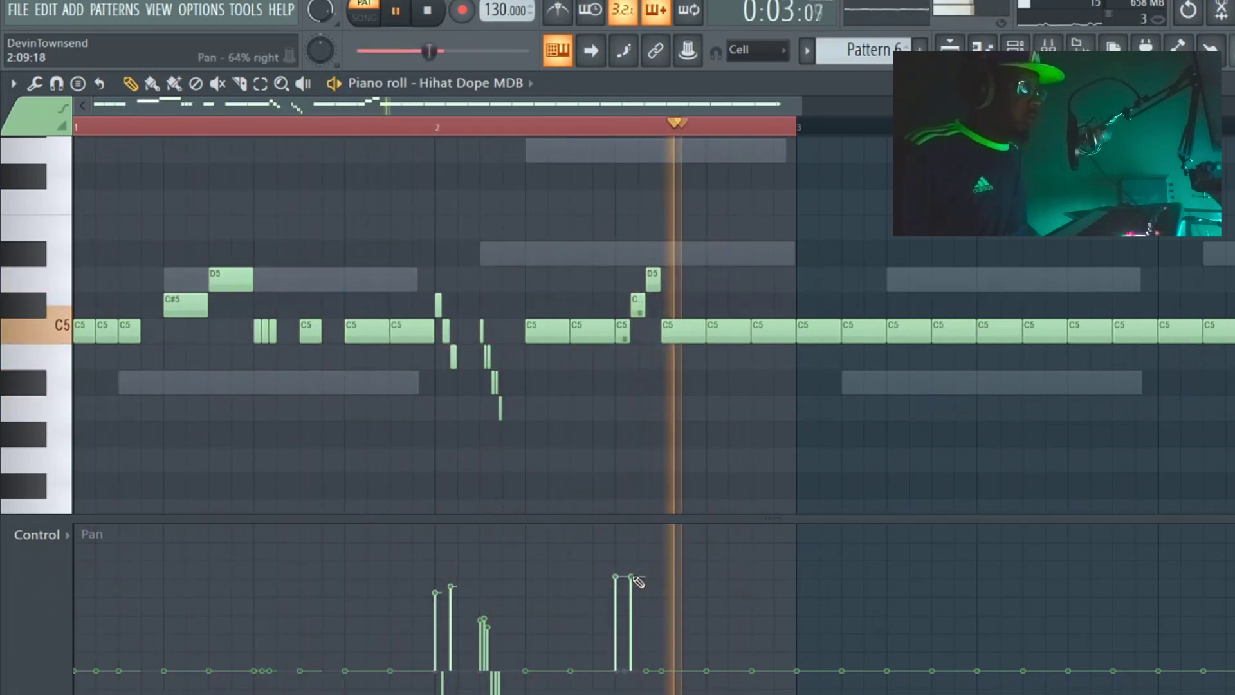
pyautogui.moveTo(638, 581)
pyautogui.mouseDown()
pyautogui.moveTo(650, 600)
pyautogui.moveTo(651, 568)
pyautogui.mouseUp()
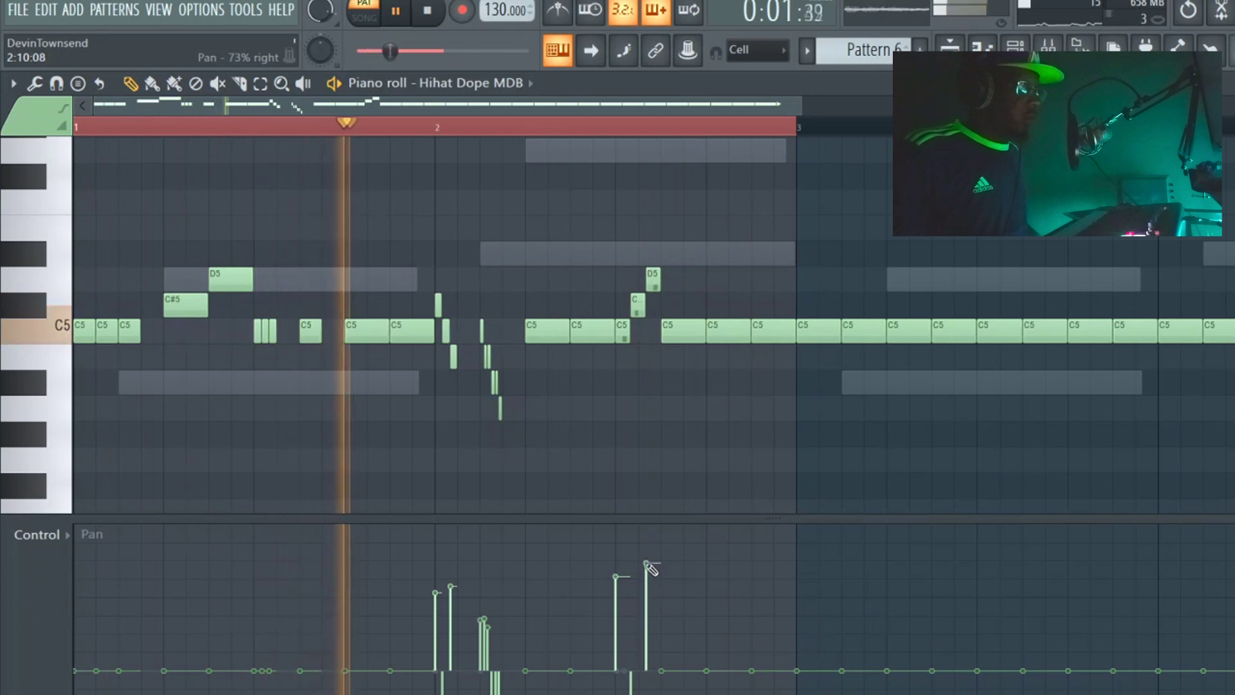
pyautogui.press('space')
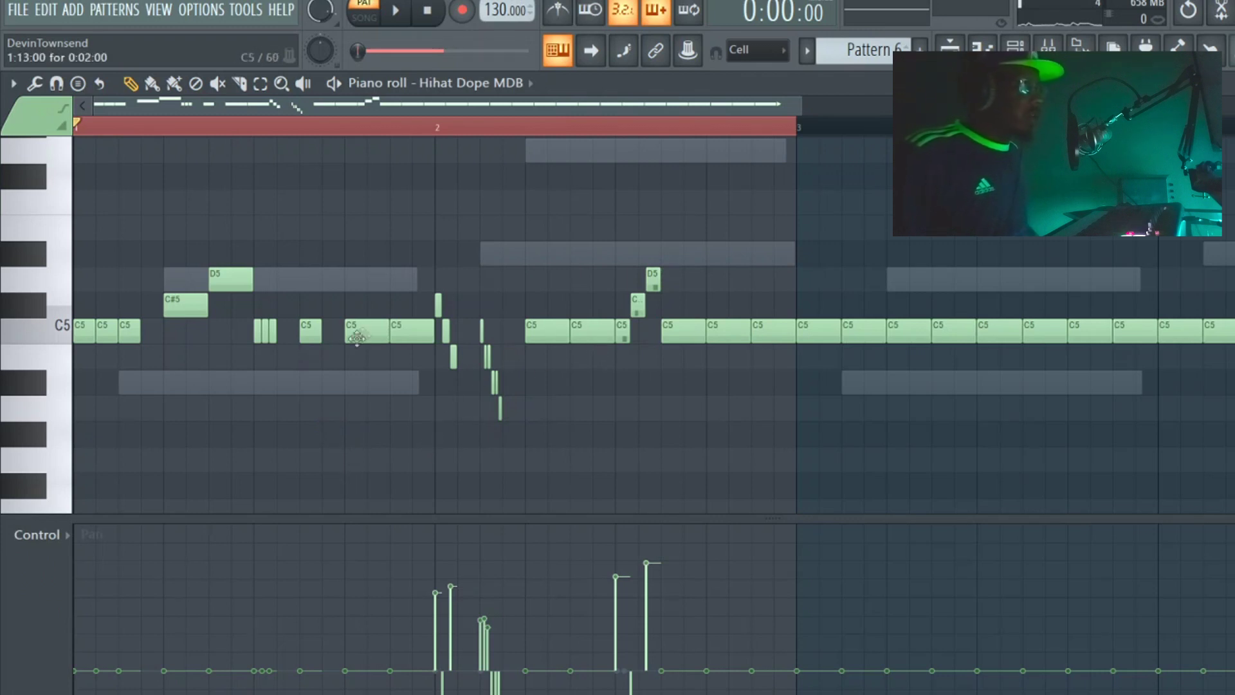
# - Chop the long E4 note in bar 2 into three slices using the Sixth-beat pattern with a raised time multiplier
pyautogui.scroll(-3, 388, 355)
pyautogui.press('space')
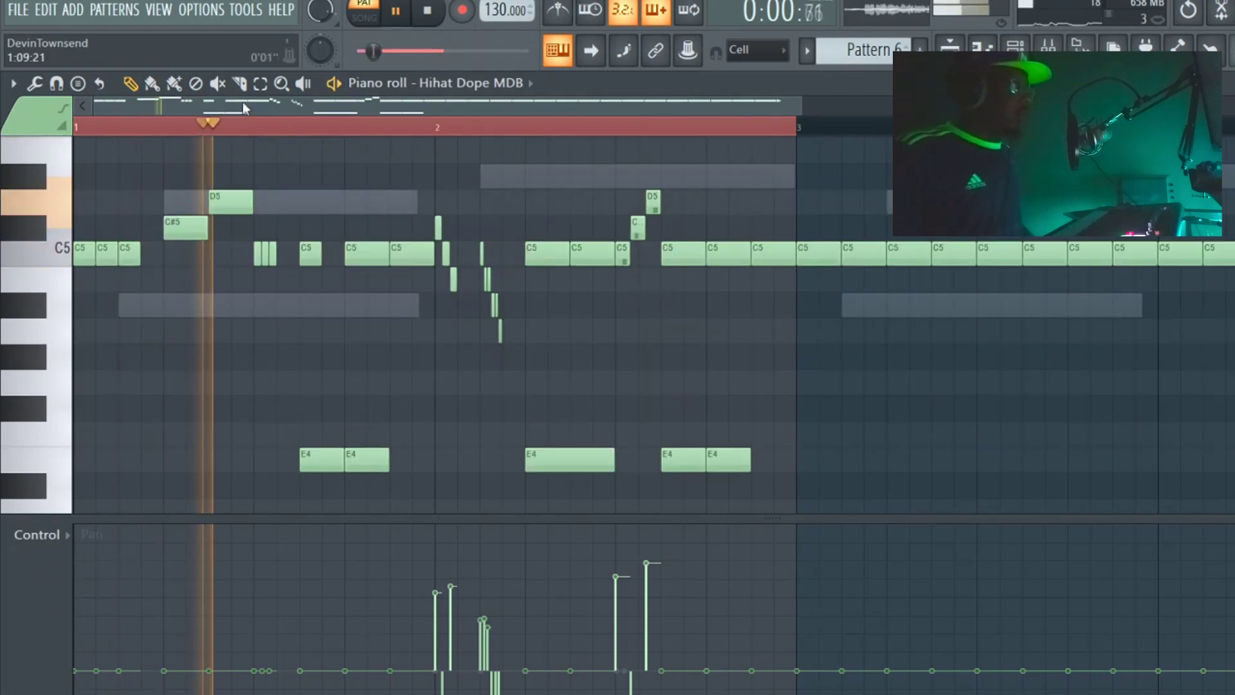
pyautogui.click(585, 464)
pyautogui.click(34, 83)
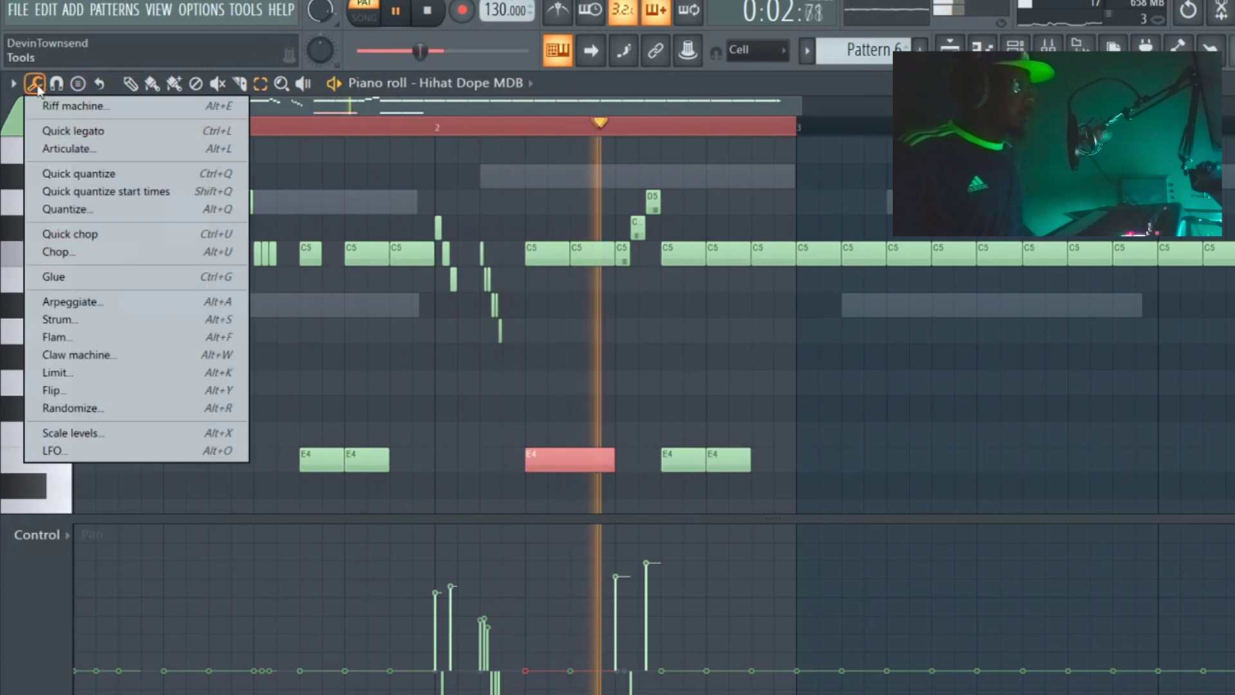
pyautogui.click(193, 252)
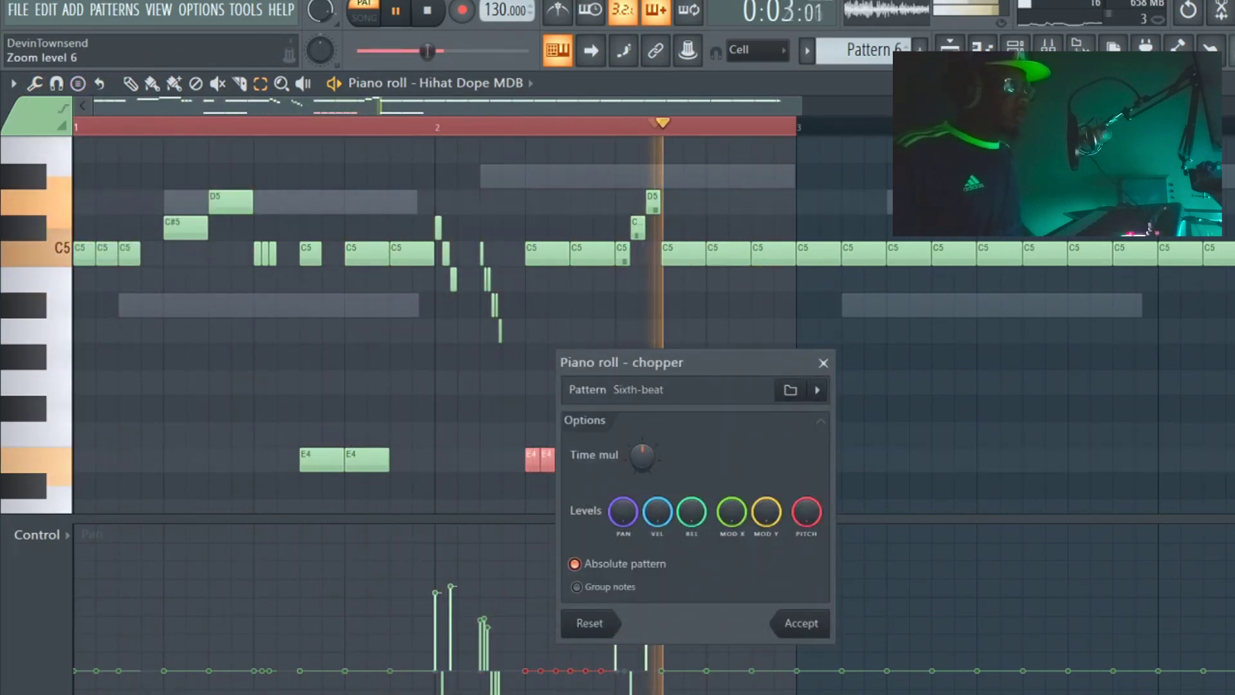
pyautogui.moveTo(641, 455); pyautogui.dragTo(642, 437)
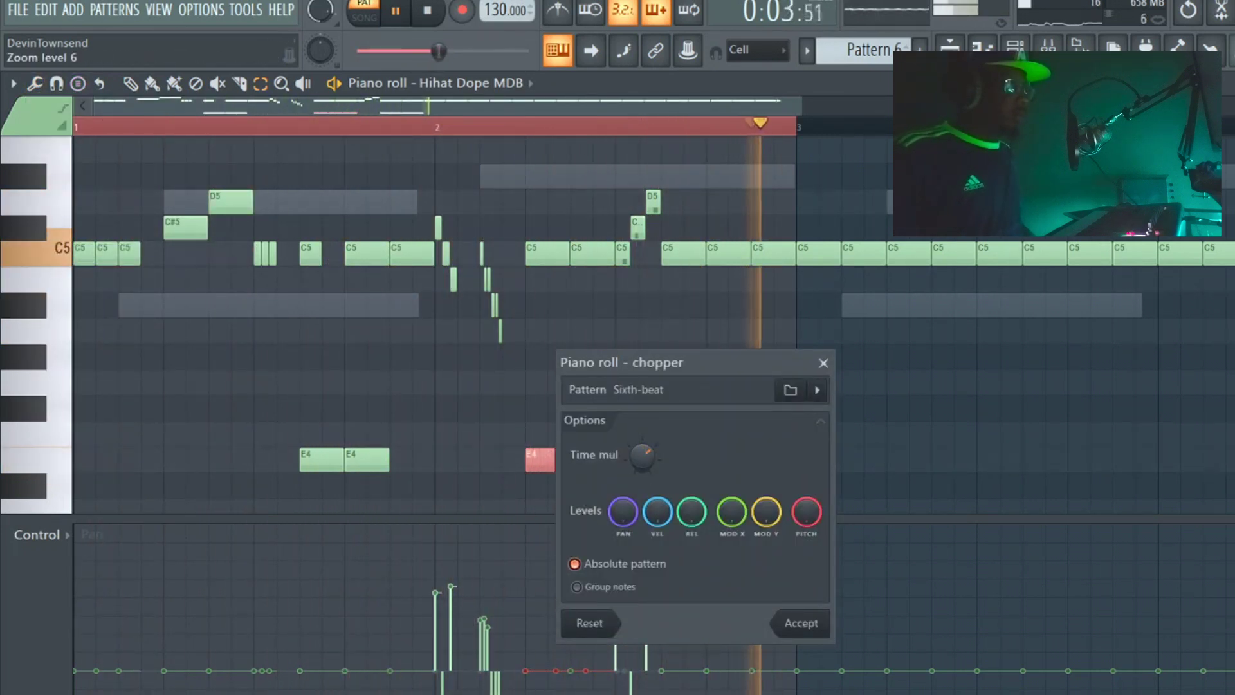
pyautogui.click(800, 622)
# - Show note velocity and shape a rising velocity ramp across the three E4 slices in bar 2, and audition the change
pyautogui.click(39, 534)
pyautogui.click(64, 572)
pyautogui.click(42, 536)
pyautogui.click(76, 588)
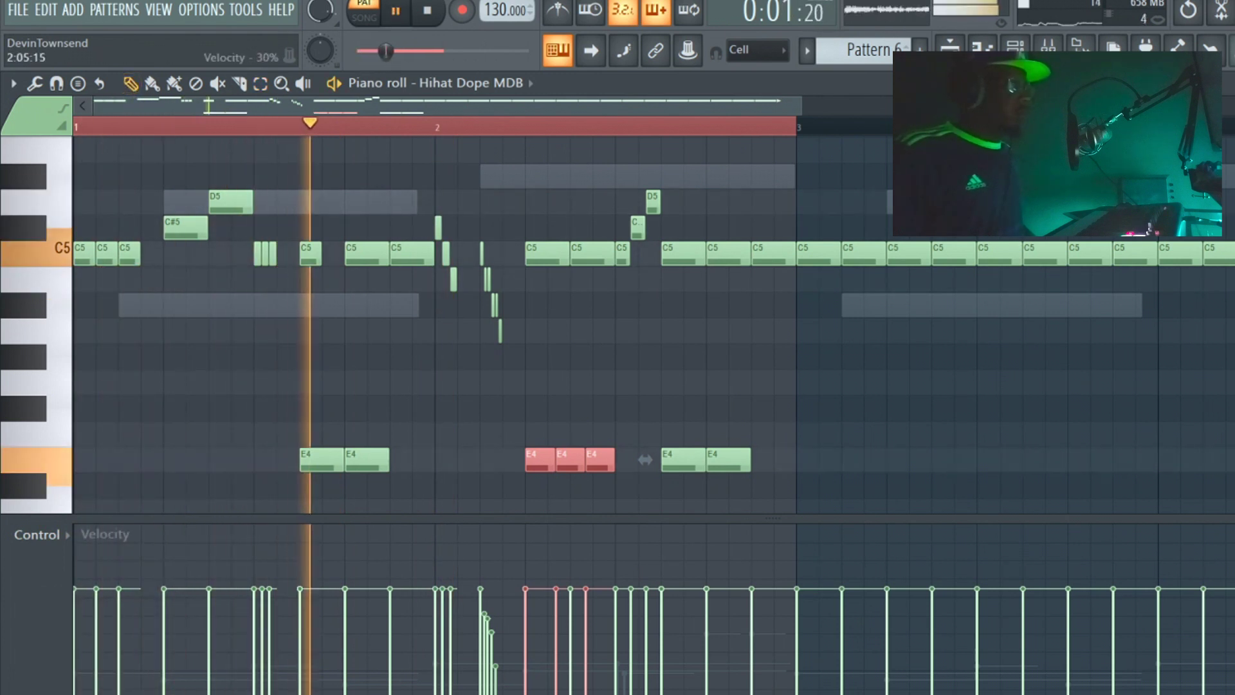
pyautogui.moveTo(553, 689)
pyautogui.mouseDown()
pyautogui.moveTo(593, 660)
pyautogui.moveTo(587, 645)
pyautogui.mouseUp()
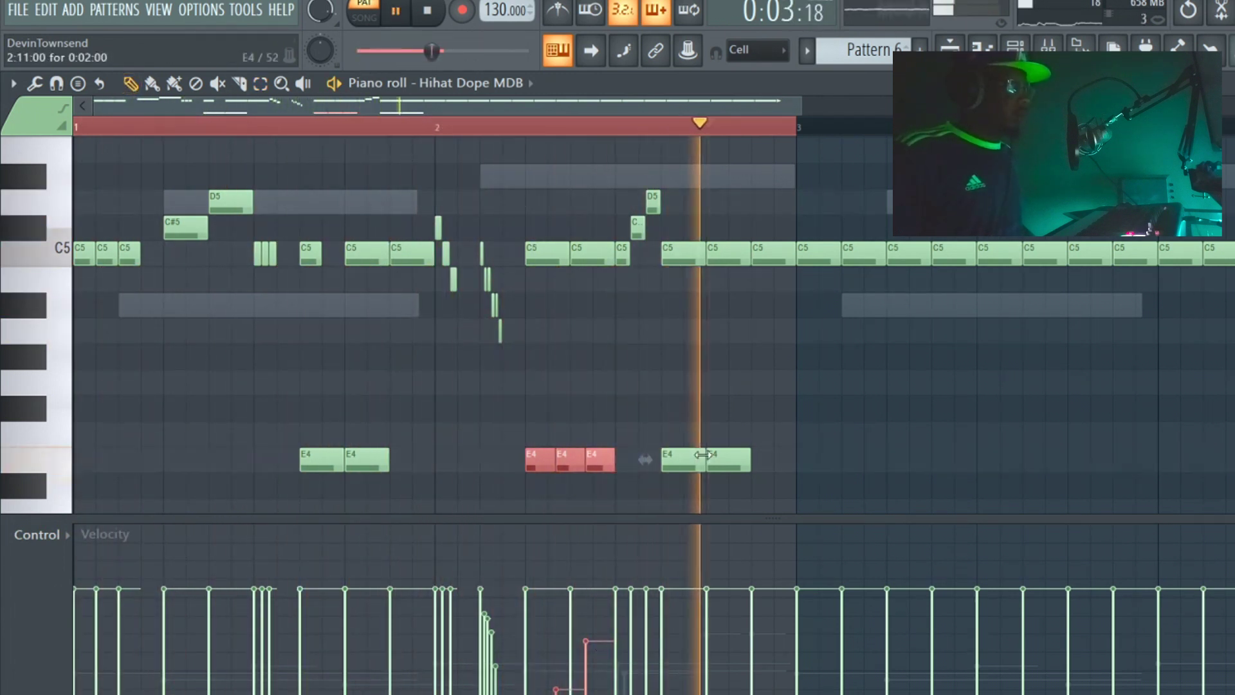
pyautogui.click(661, 413)
pyautogui.press('space')
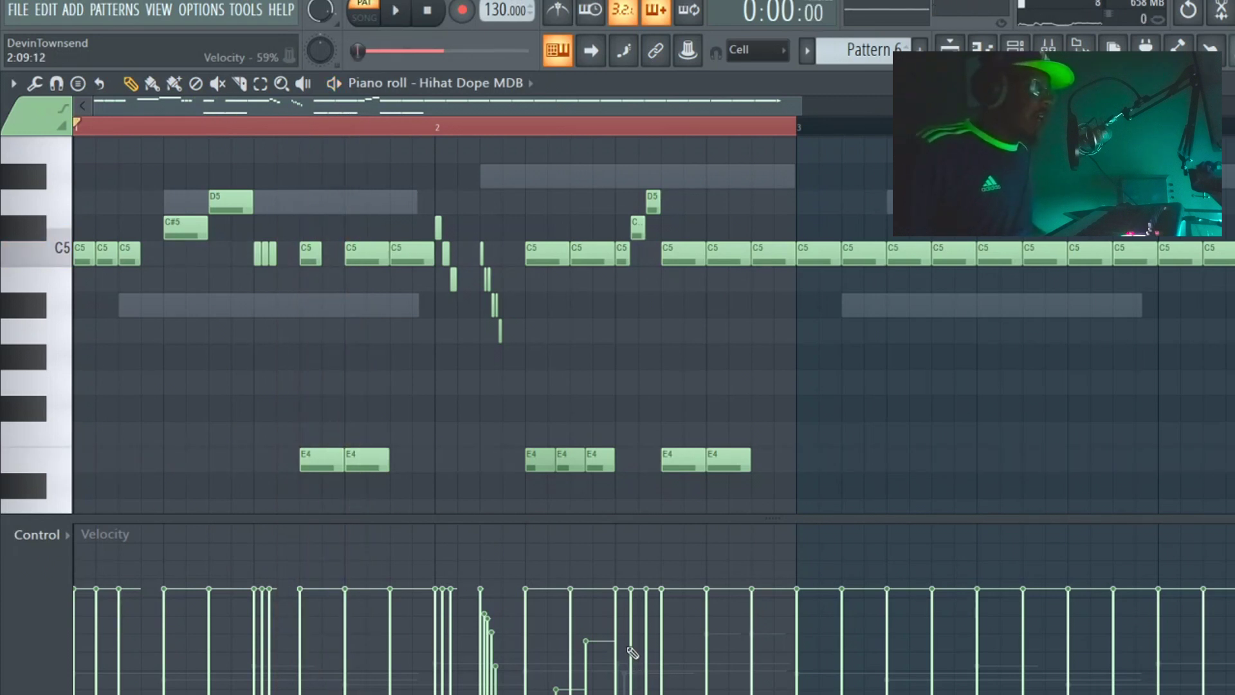
# - Duplicate the two-bar hi-hat pattern into bars 3 and 4 and audition it with the tempo set to 166 BPM
pyautogui.press('space')
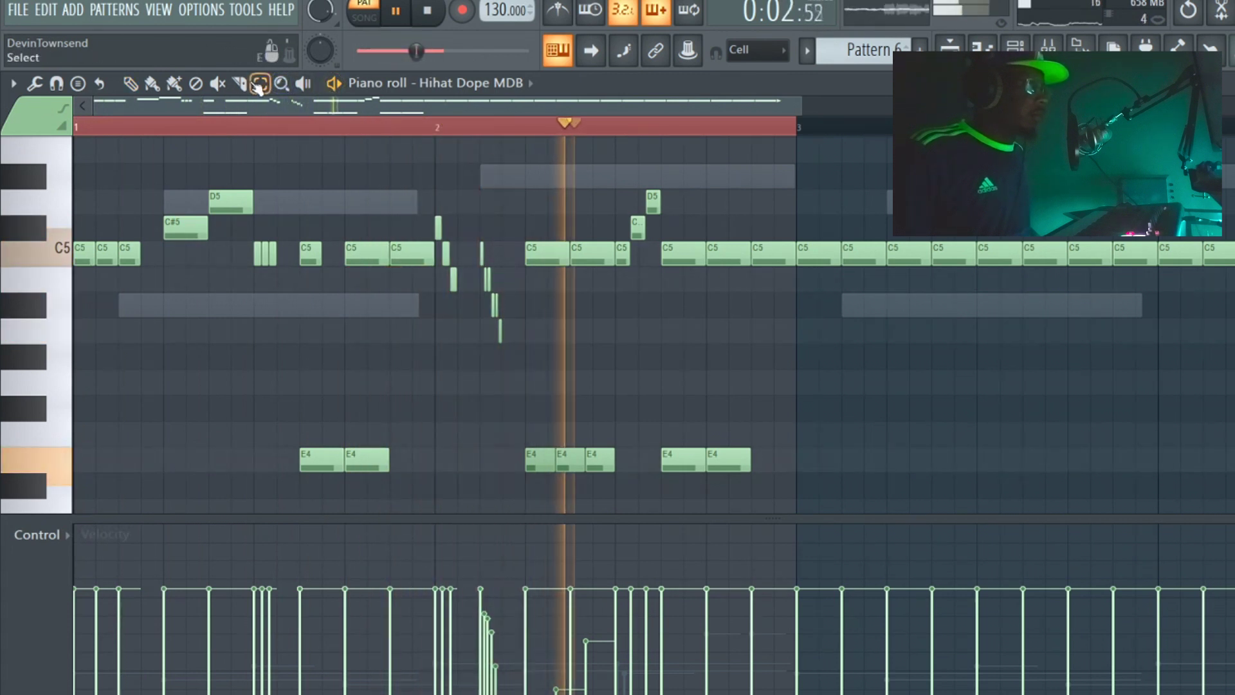
pyautogui.moveTo(485, 398); pyautogui.dragTo(645, 499)
pyautogui.press('space')
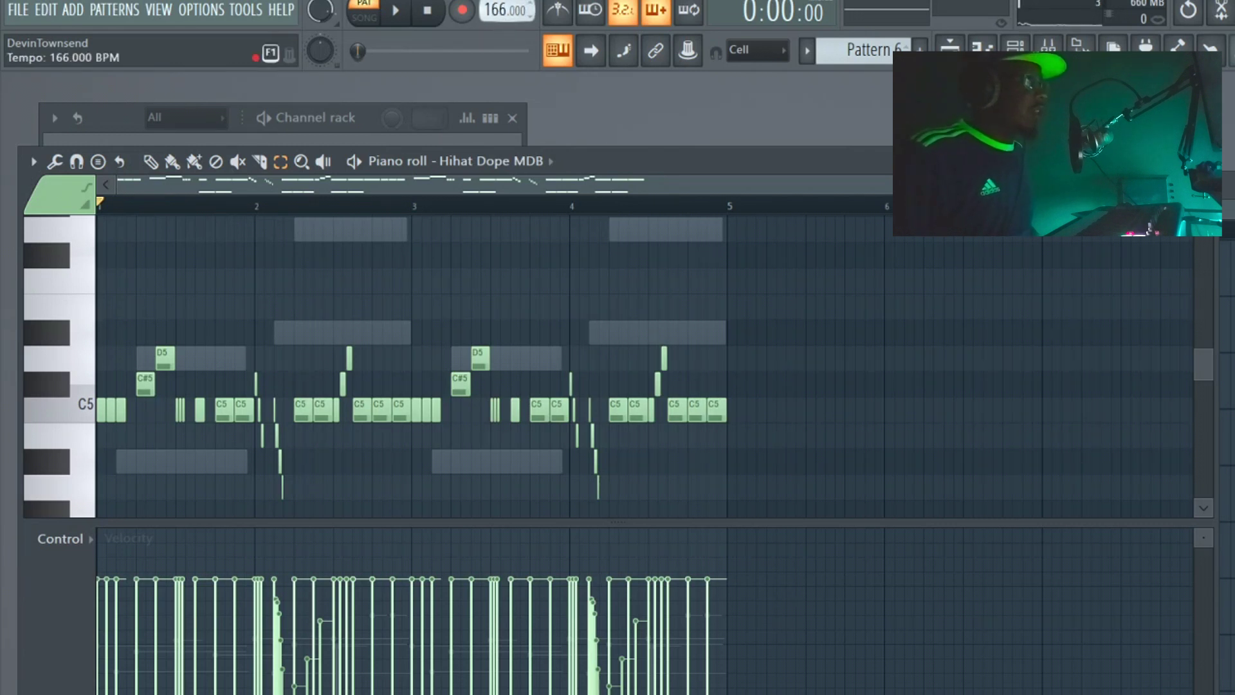
pyautogui.press('space')
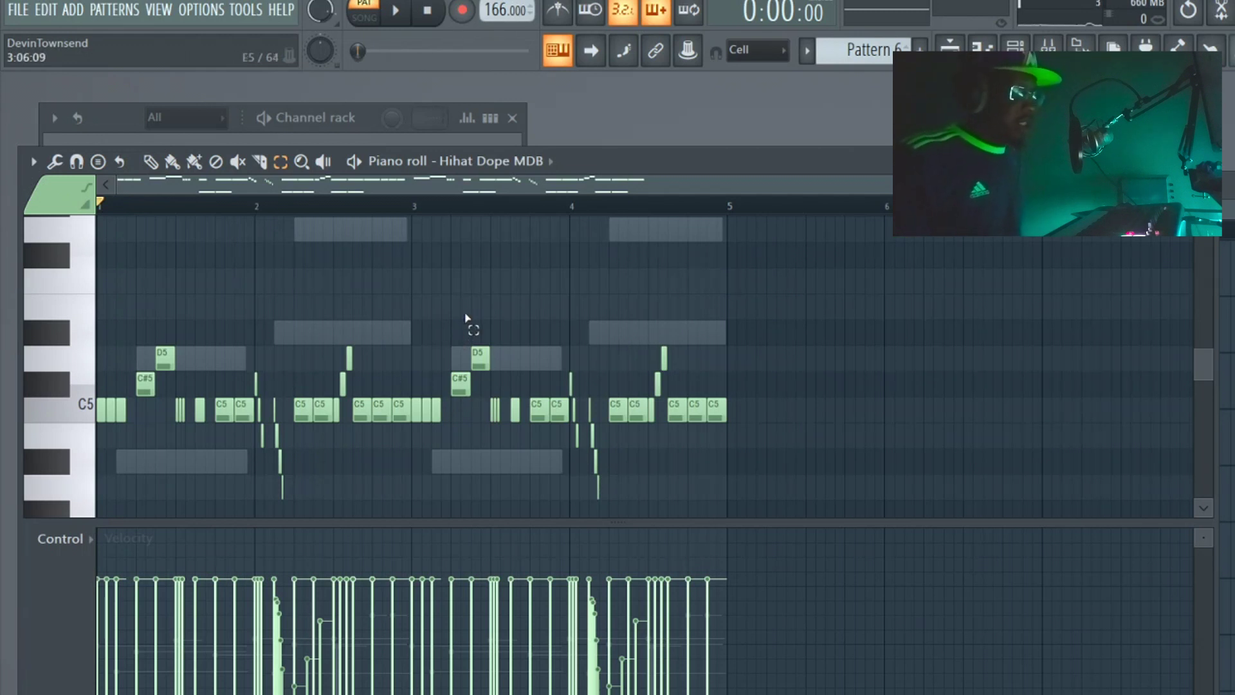
# - Replace the hi-hat pattern with straight C5 notes, add a short C5 note in the gap in bar 1 and audition it
pyautogui.hotkey('ctrl', 'x')
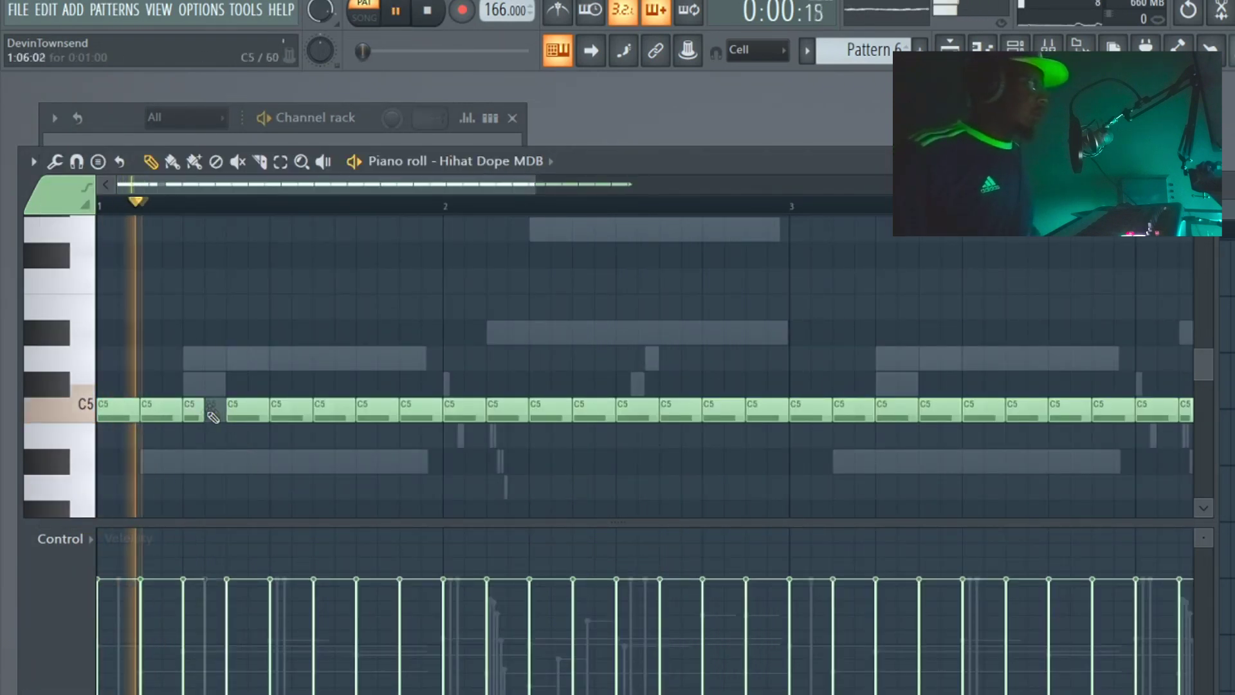
pyautogui.click(210, 415)
pyautogui.press('space')
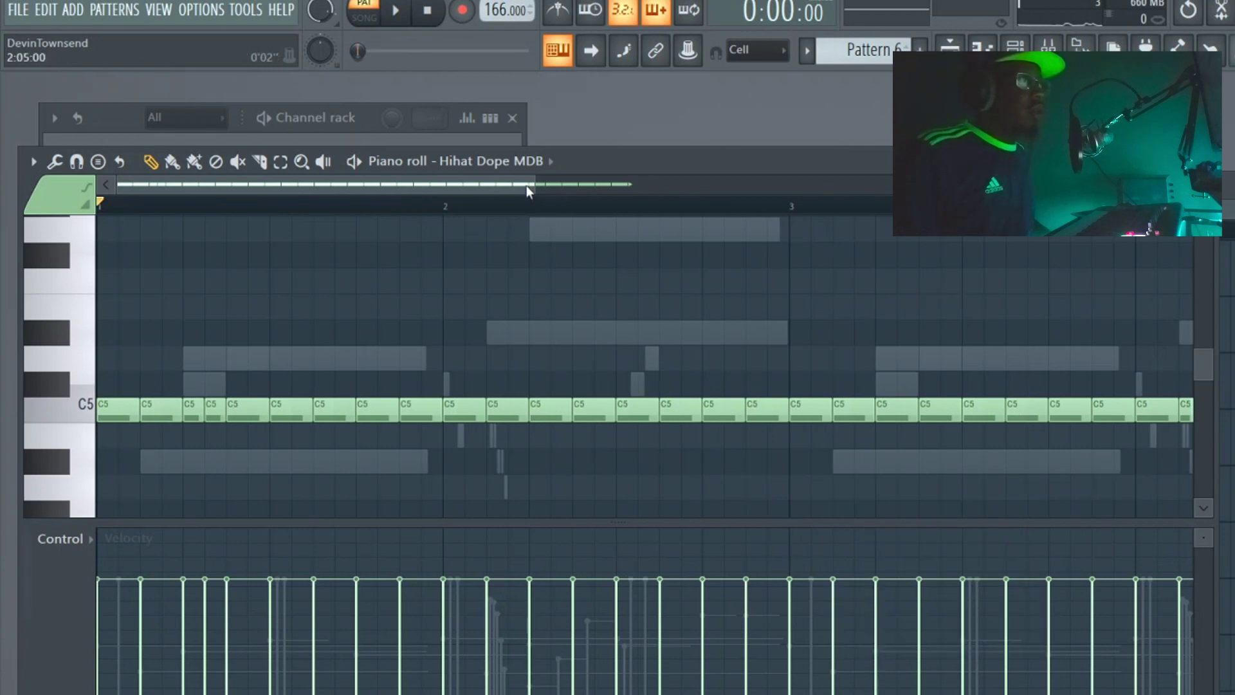
# - Set the tempo to 130 BPM, restore the chopped four-bar hi-hat pattern and audition it
pyautogui.moveTo(505, 10); pyautogui.dragTo(505, 57)
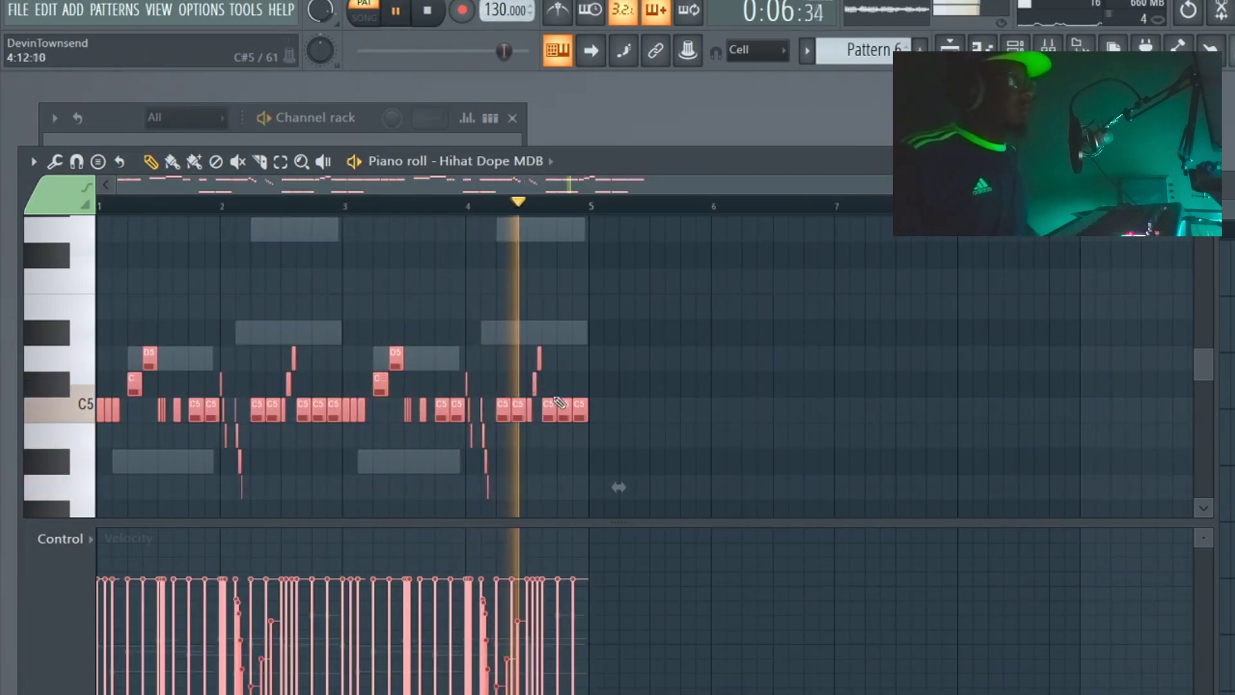
pyautogui.press('space')
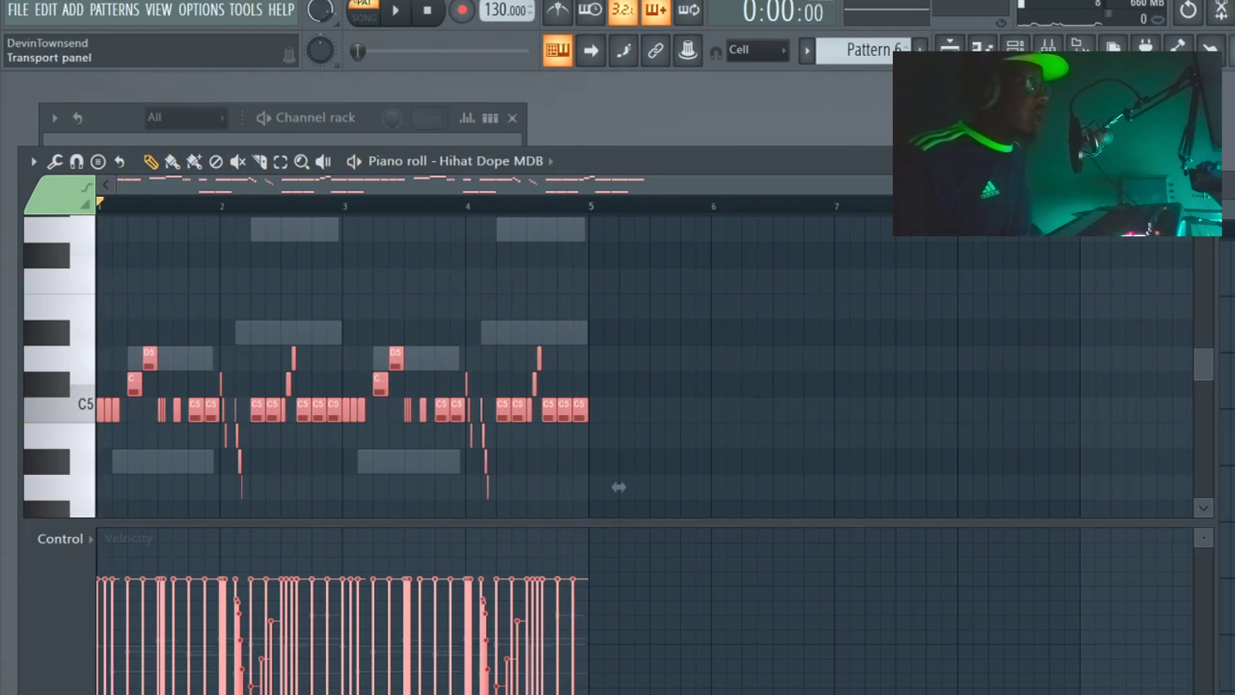
# - Return to the channel rack, open the Official Spinz808 channel's options and audition the beat with the added drum and 808 parts
pyautogui.click(427, 137)
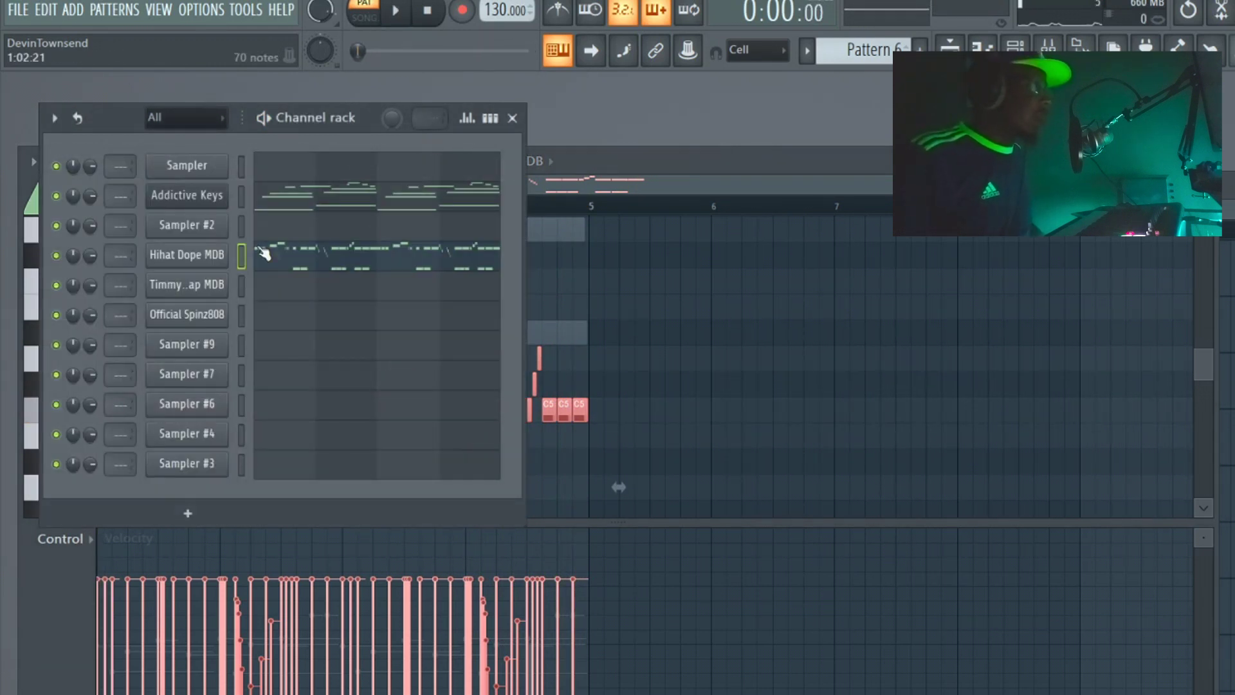
pyautogui.rightClick(219, 314)
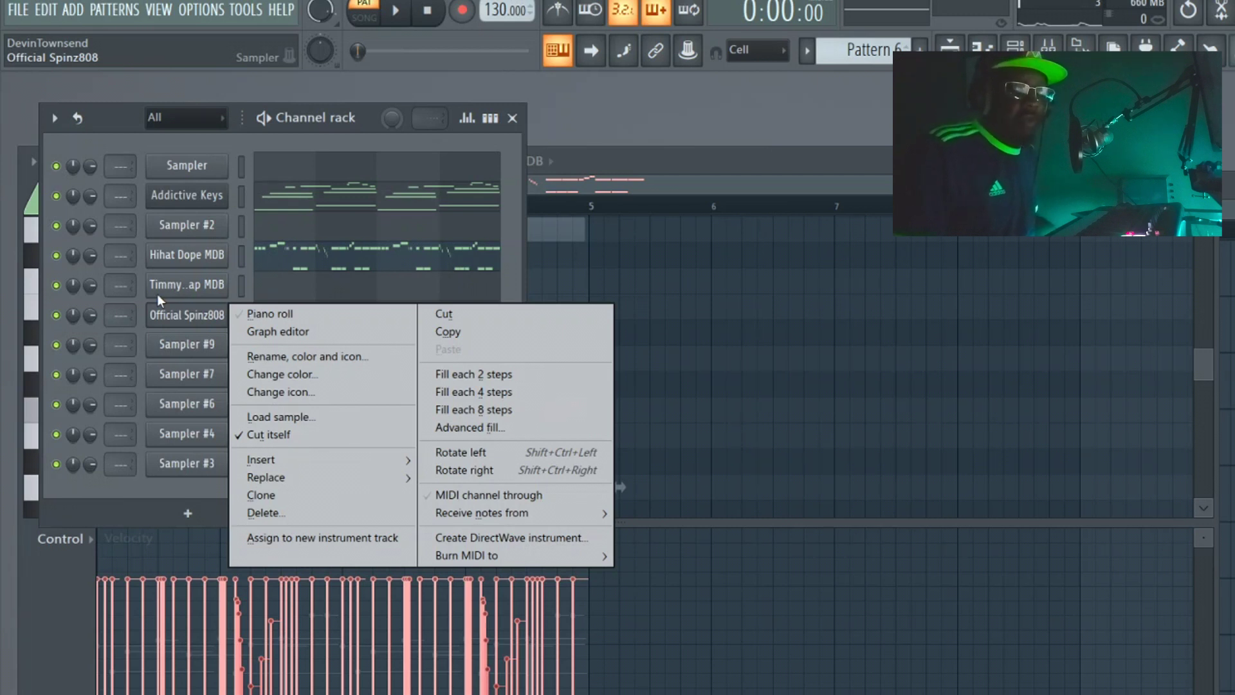
pyautogui.click(193, 310)
pyautogui.rightClick(221, 312)
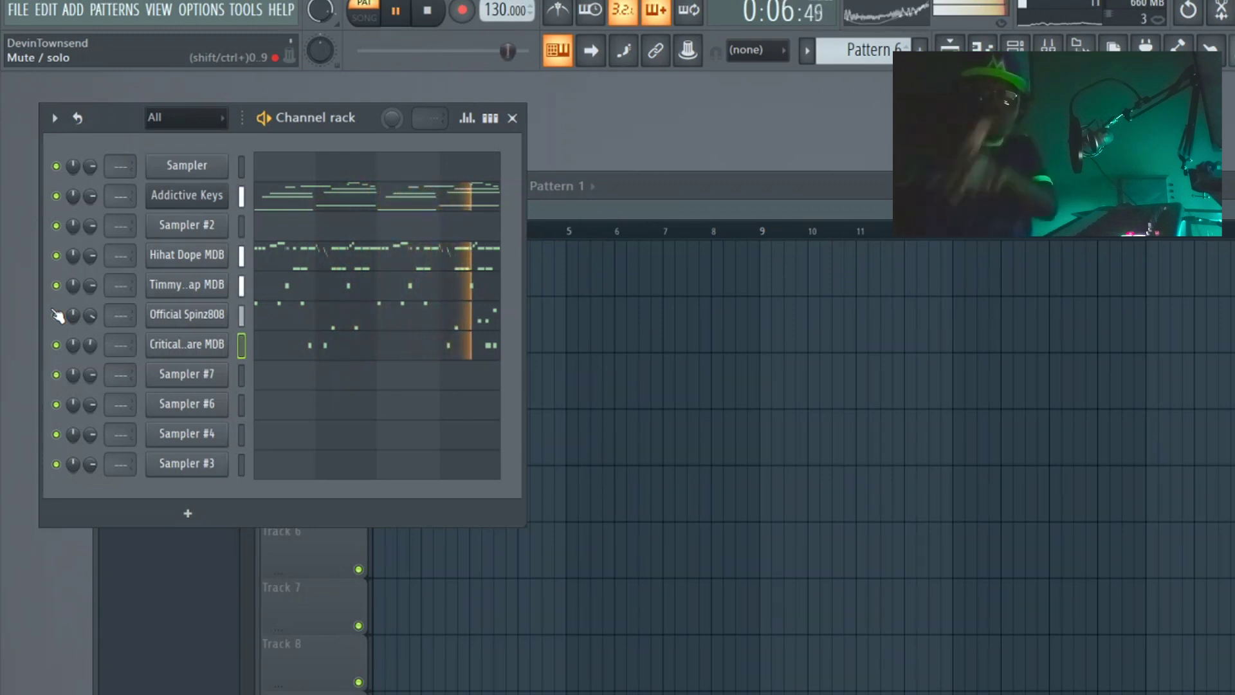
pyautogui.press('space')
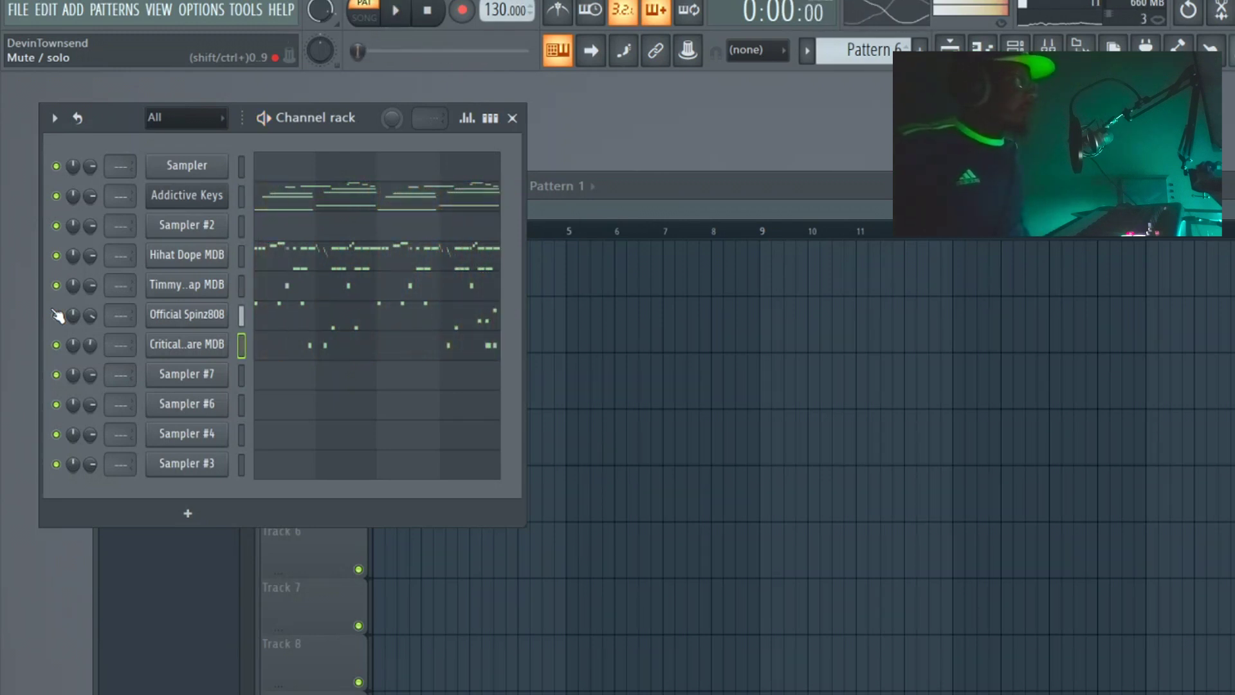